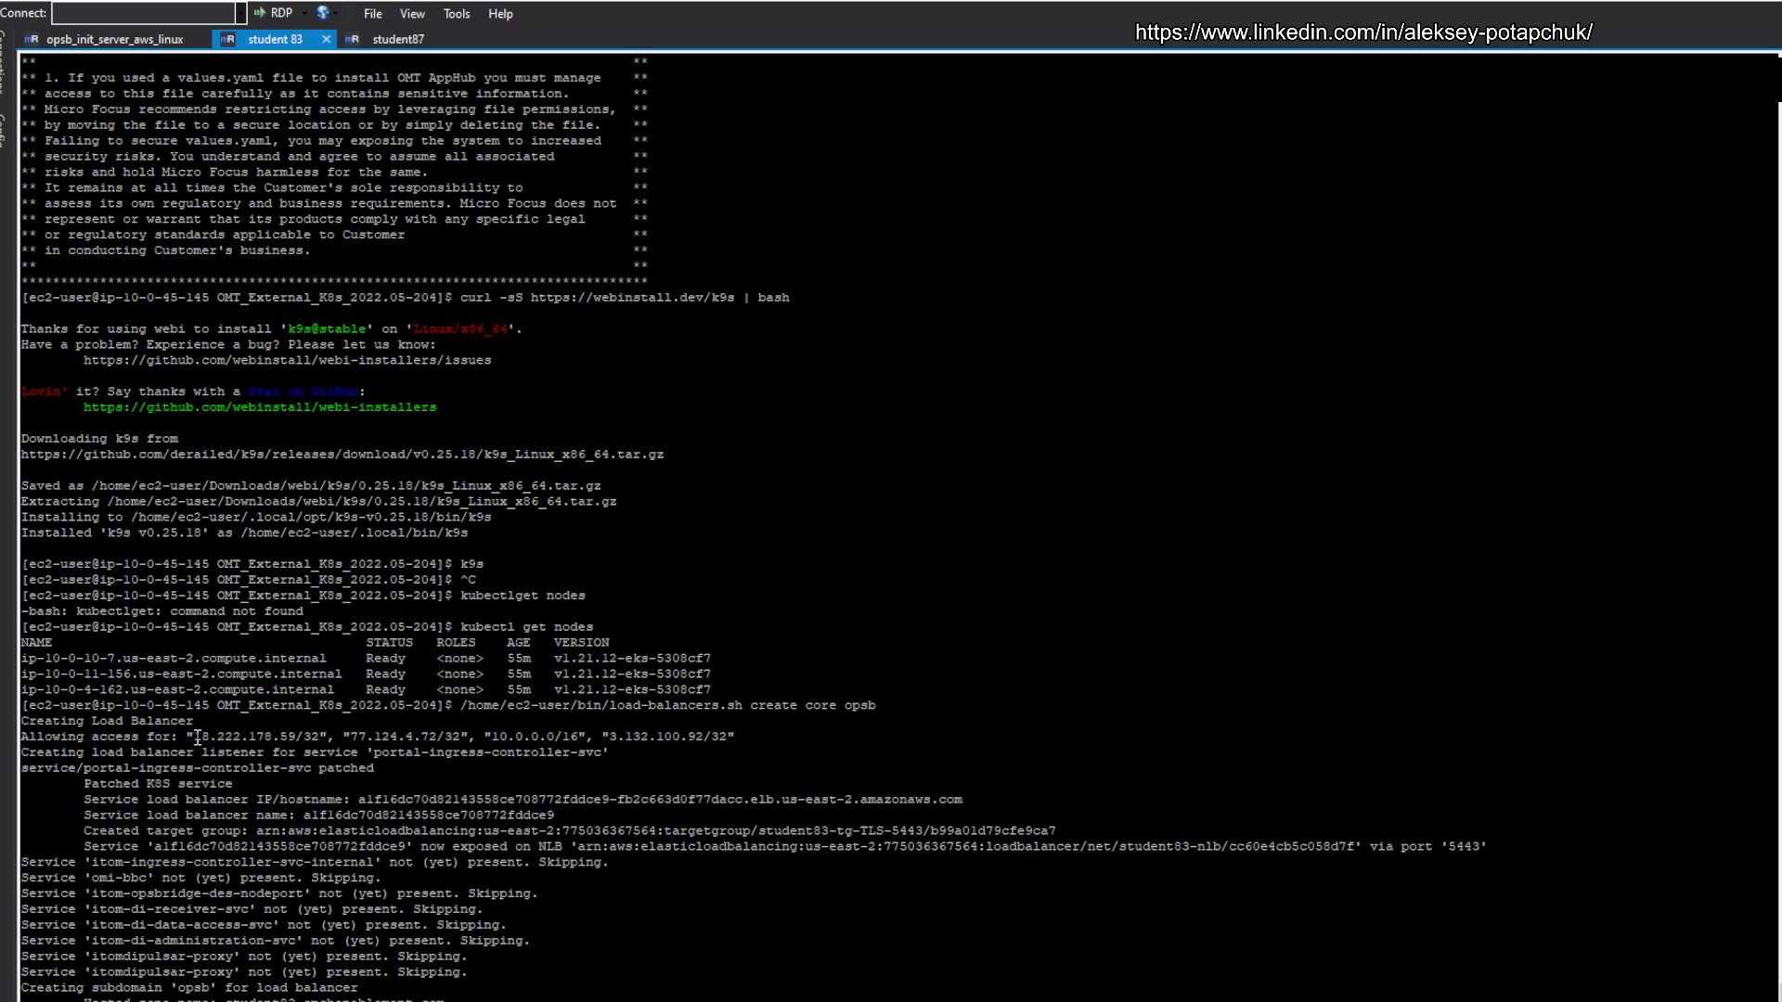
Step: Select the allowed access address list in the load-balancers.sh create core opsb output
{"action": "left_click_drag", "start_coordinate": [198, 737], "coordinate": [760, 734]}
Step: Reload target groups and show student83-tg-TLS-5443's registered targets with refreshed health status
{"action": "left_click", "coordinate": [760, 731]}
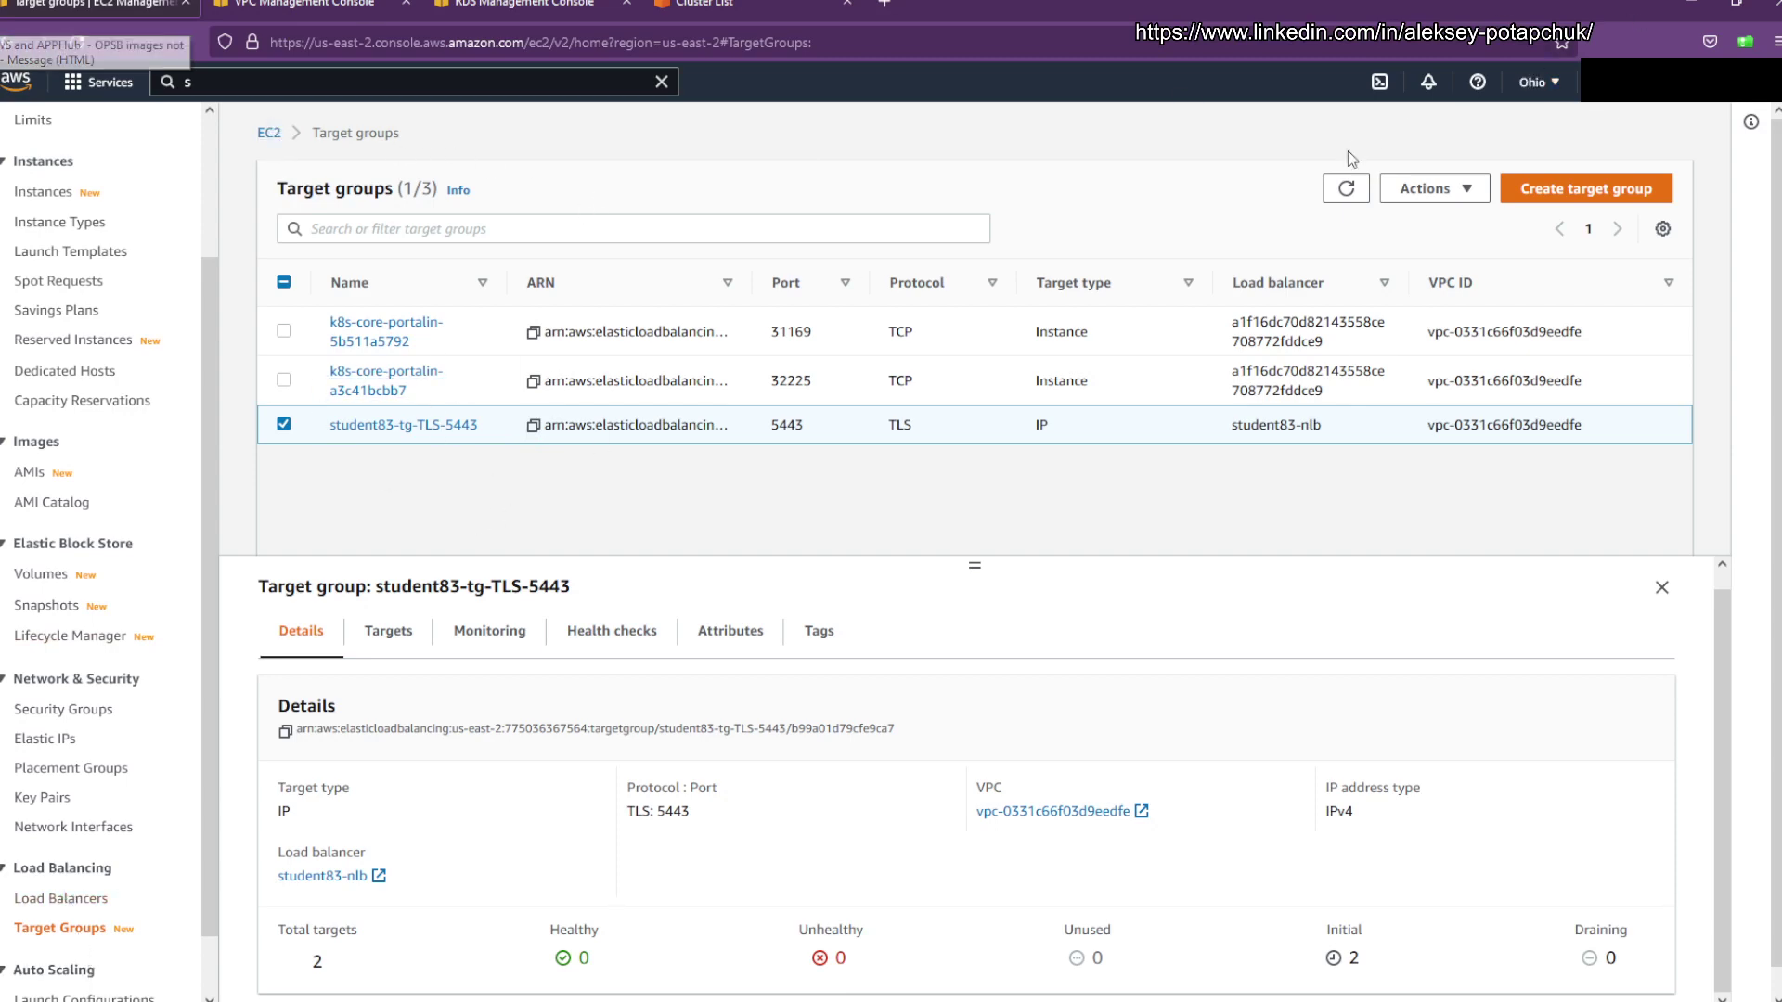
{"action": "left_click", "coordinate": [1345, 188]}
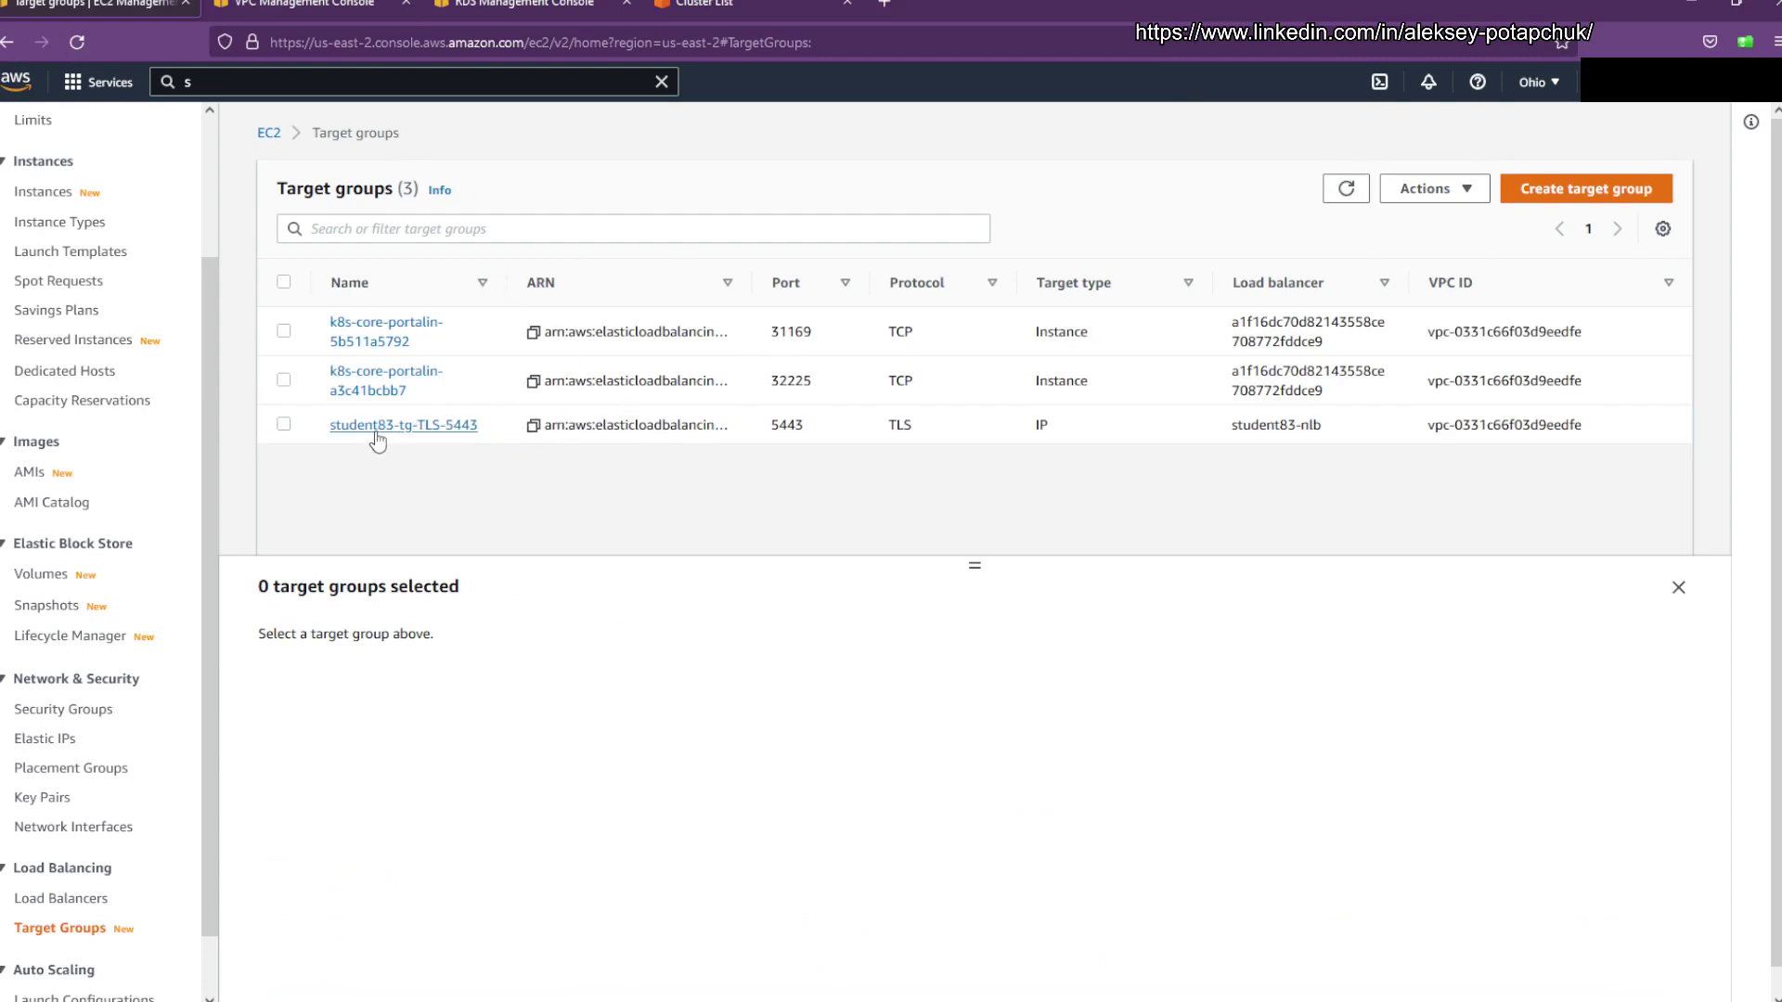
{"action": "left_click", "coordinate": [655, 429]}
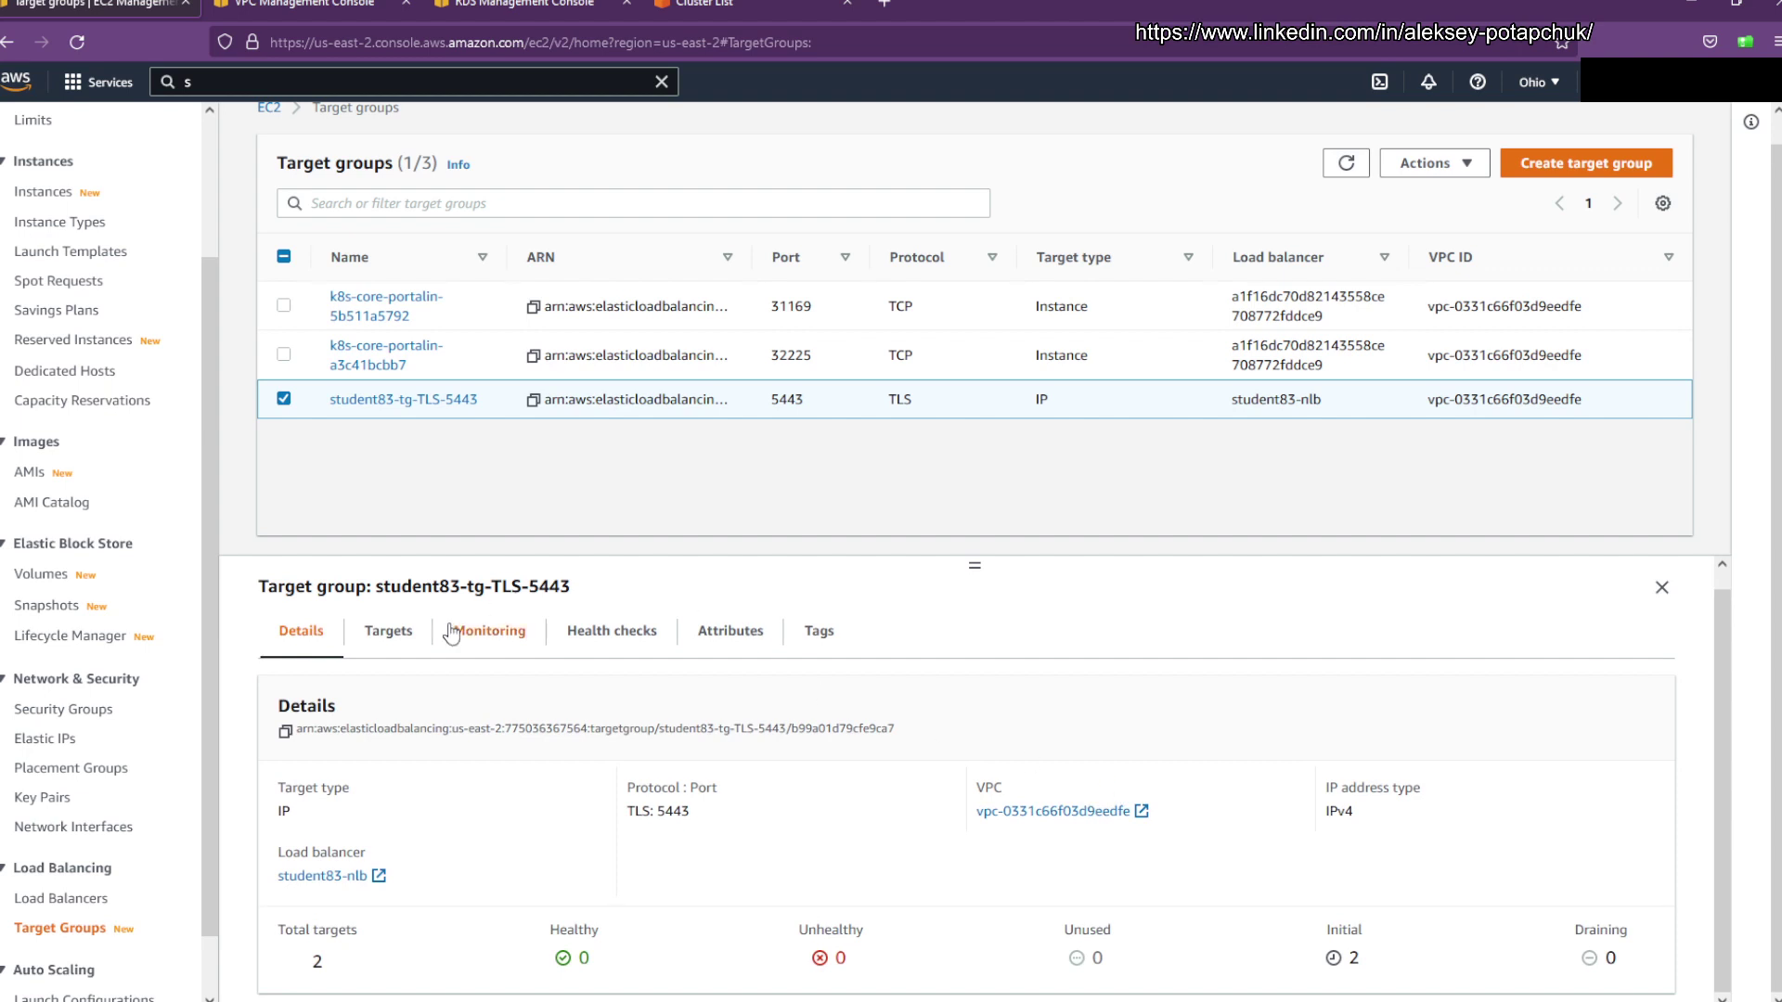
{"action": "left_click", "coordinate": [414, 642]}
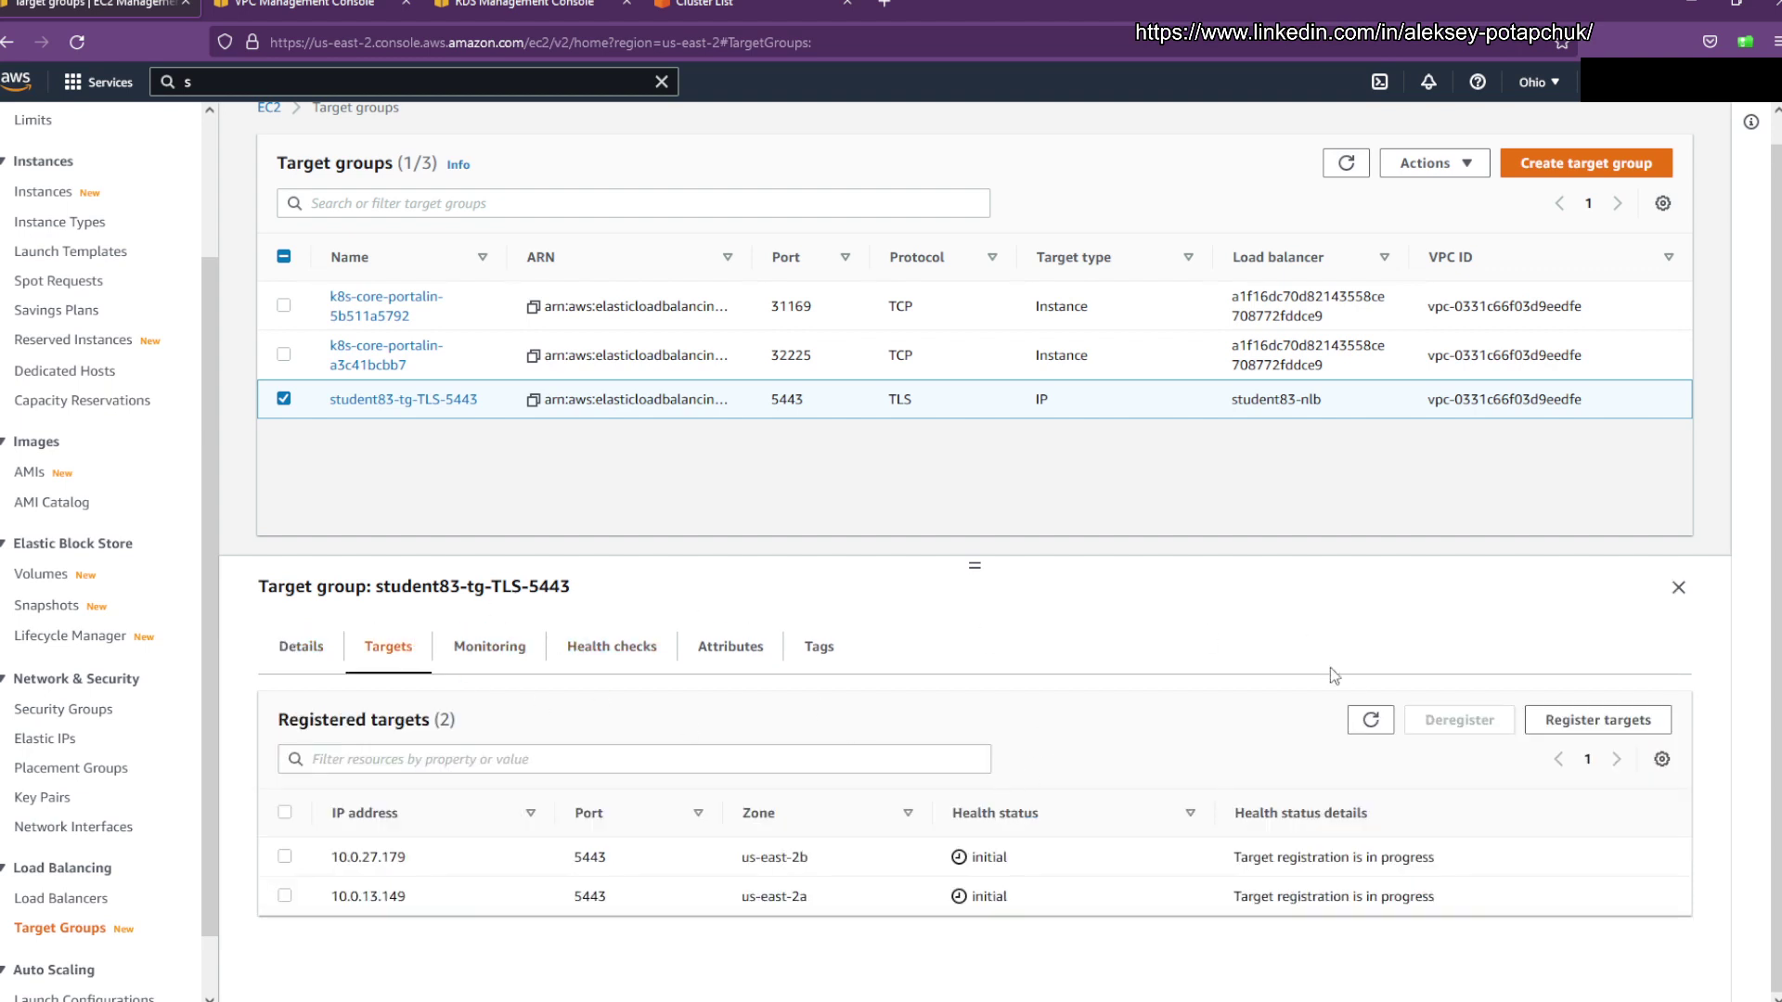
{"action": "left_click", "coordinate": [1364, 715]}
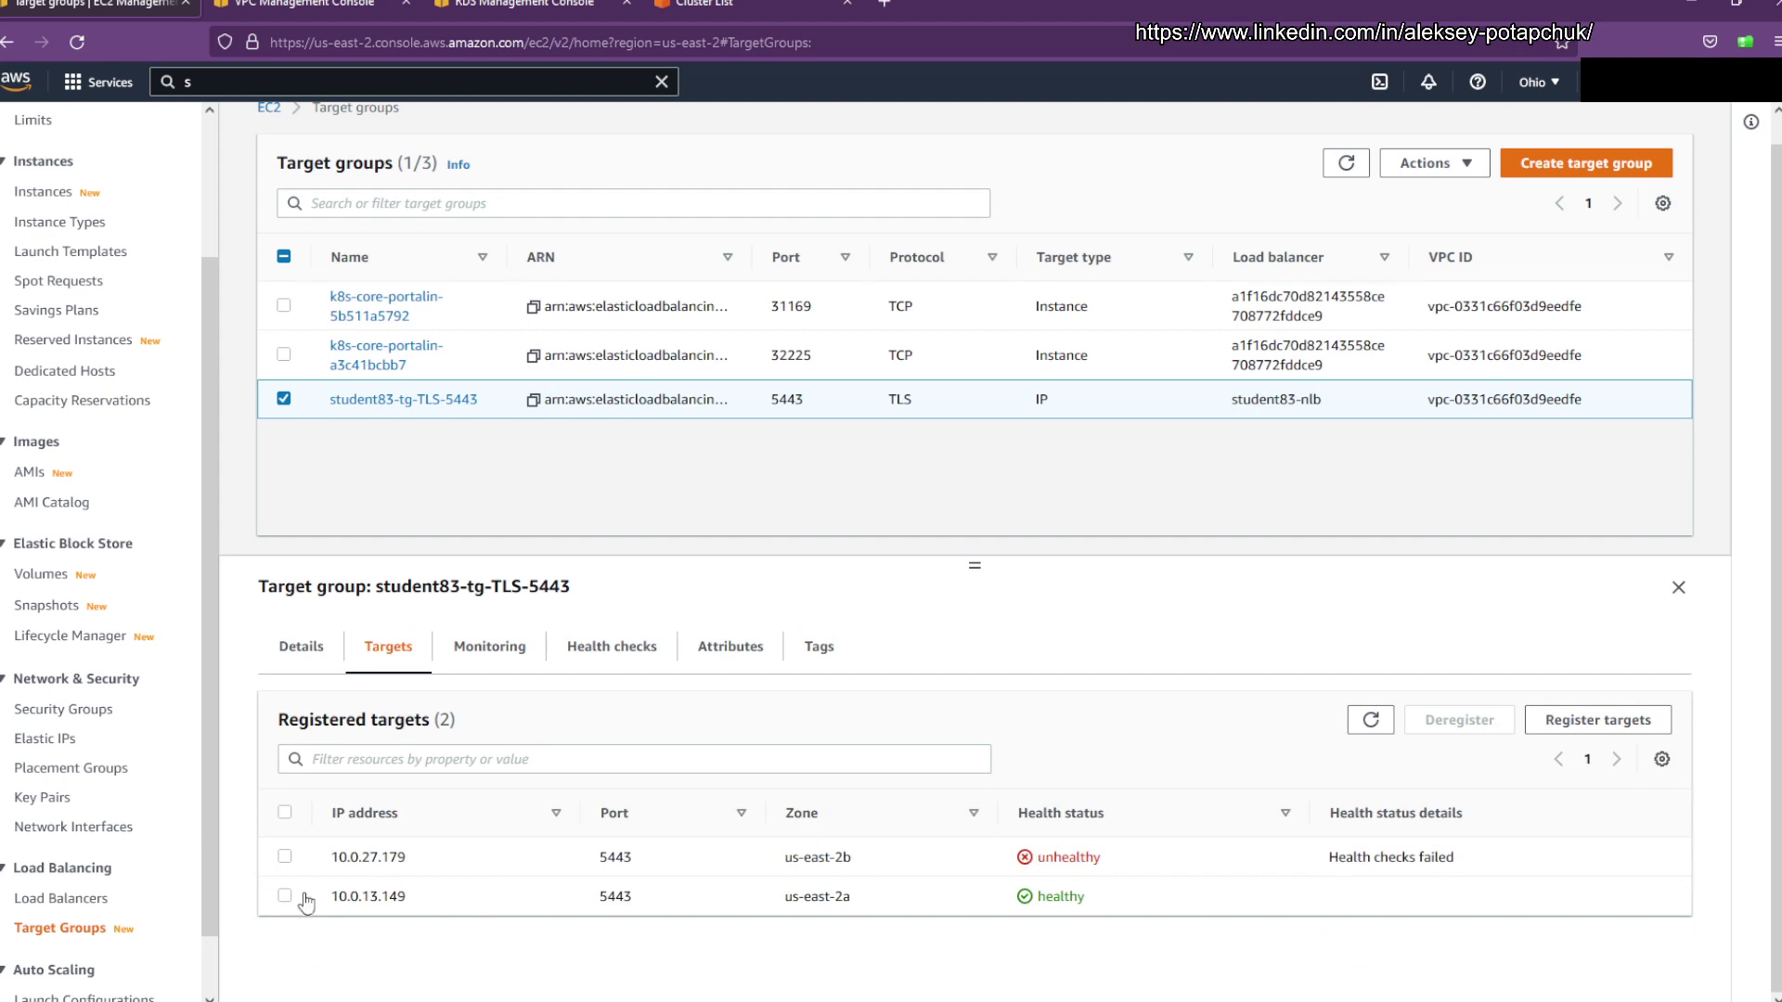
Step: Copy the target IPs 10.0.27.179 (unhealthy) and 10.0.13.149 (healthy)
{"action": "left_click_drag", "start_coordinate": [432, 858], "coordinate": [333, 854]}
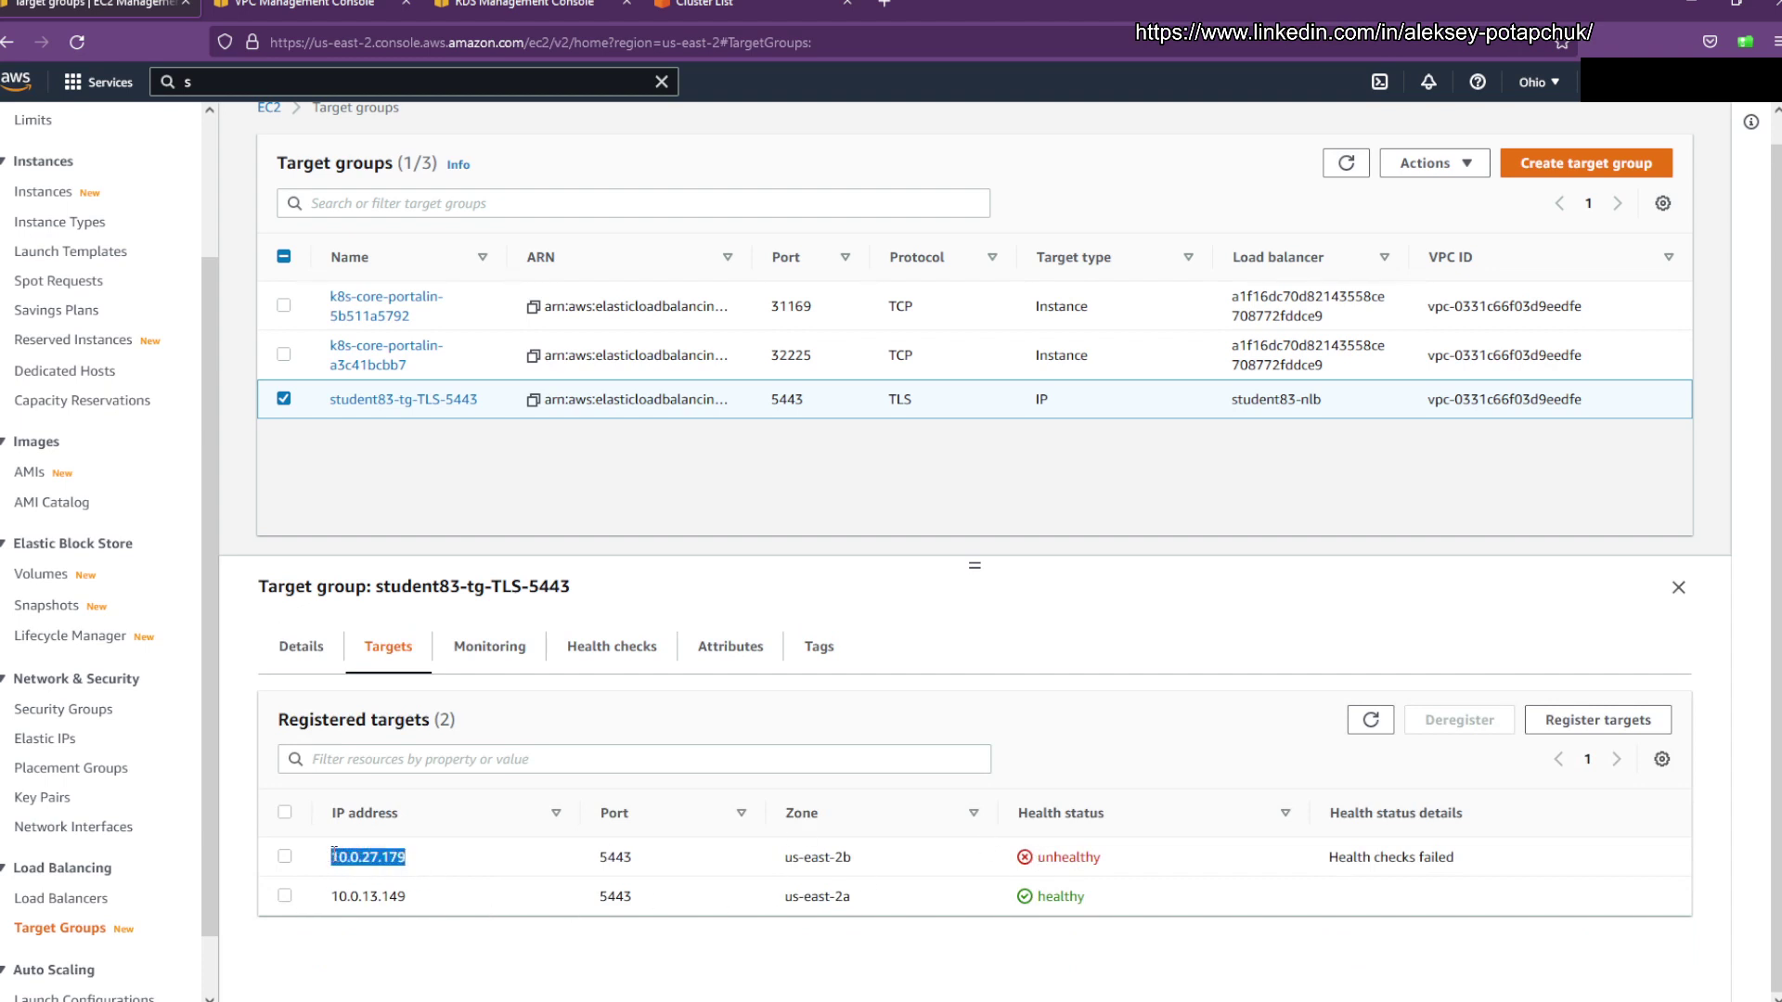
{"action": "left_click", "coordinate": [472, 869]}
{"action": "left_click_drag", "start_coordinate": [405, 897], "coordinate": [341, 905]}
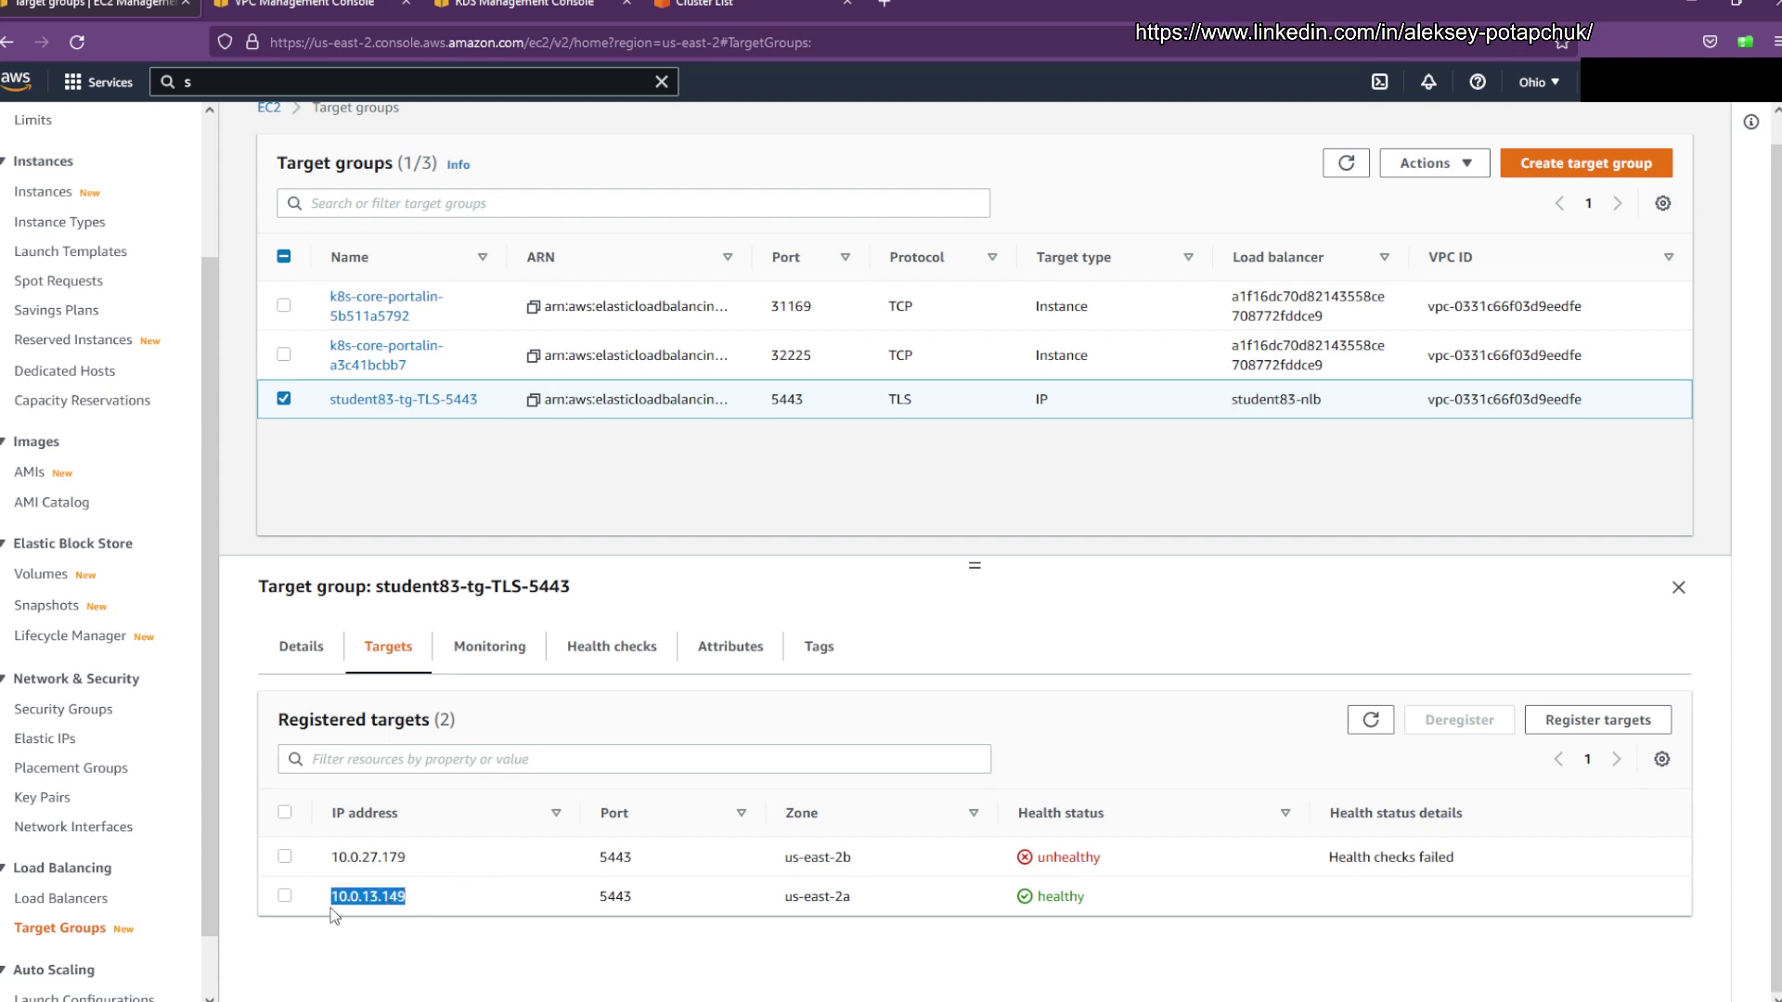
{"action": "left_click", "coordinate": [664, 504]}
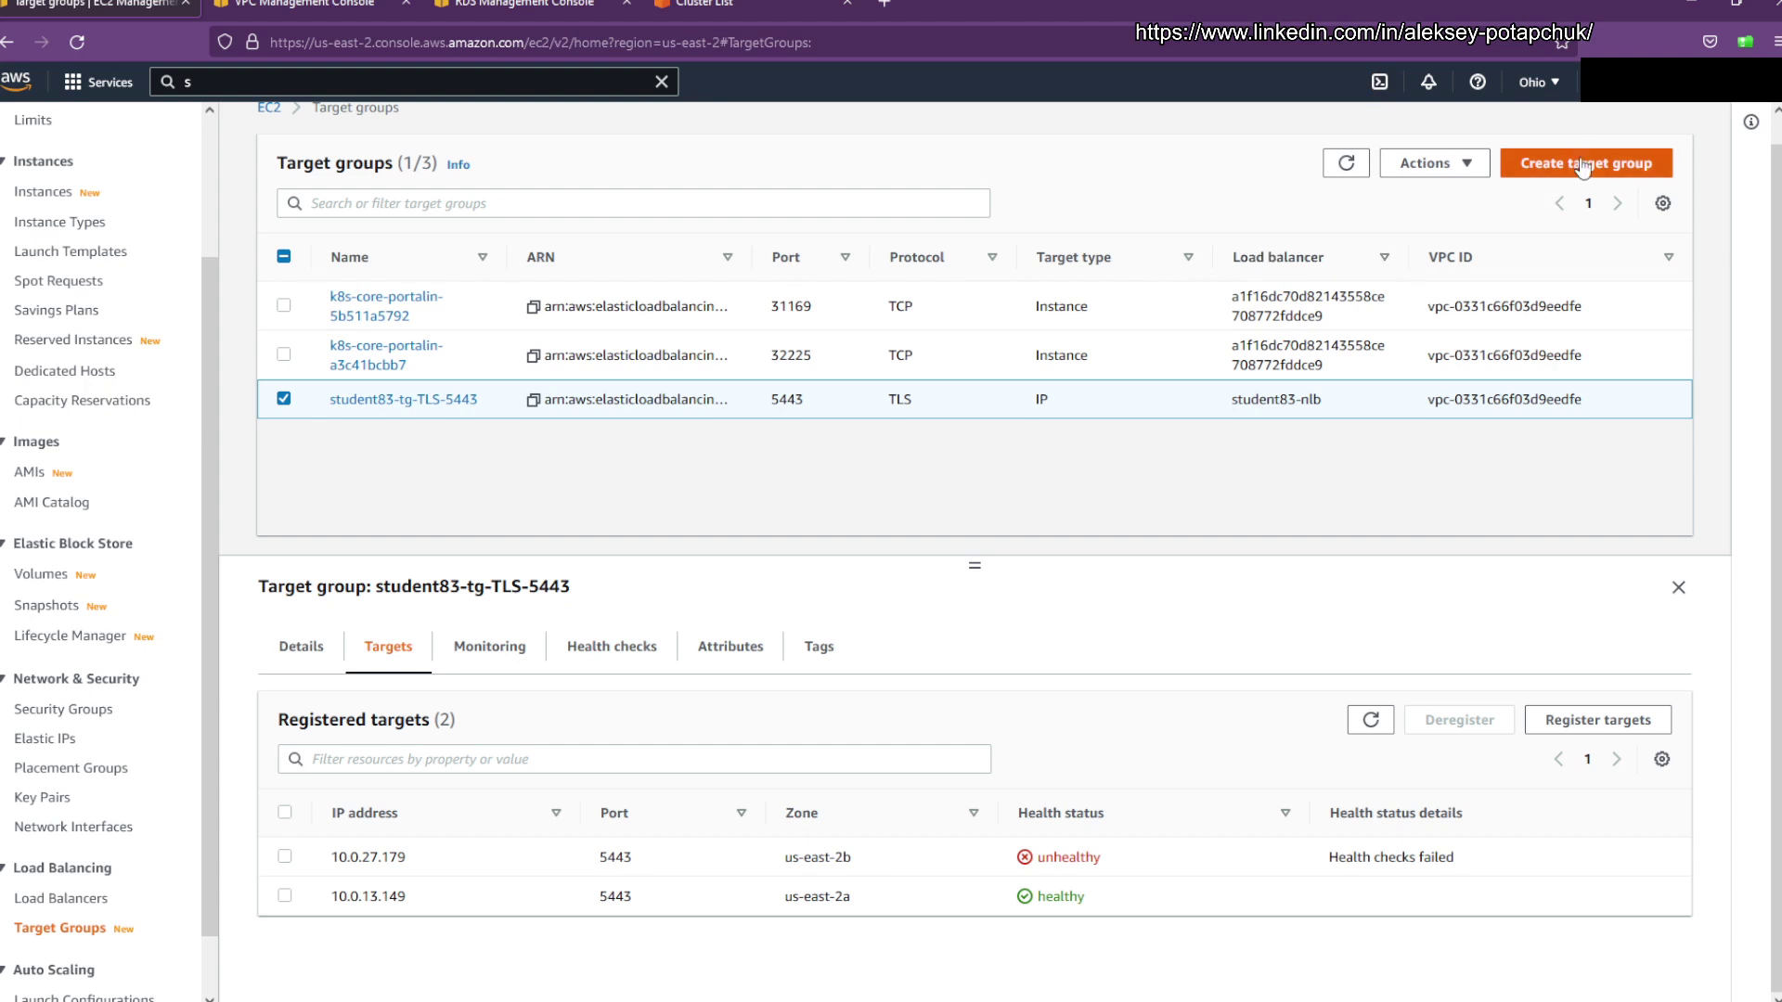
Step: Start a new IP-address target group named student83-public-tg
{"action": "left_click", "coordinate": [1583, 167]}
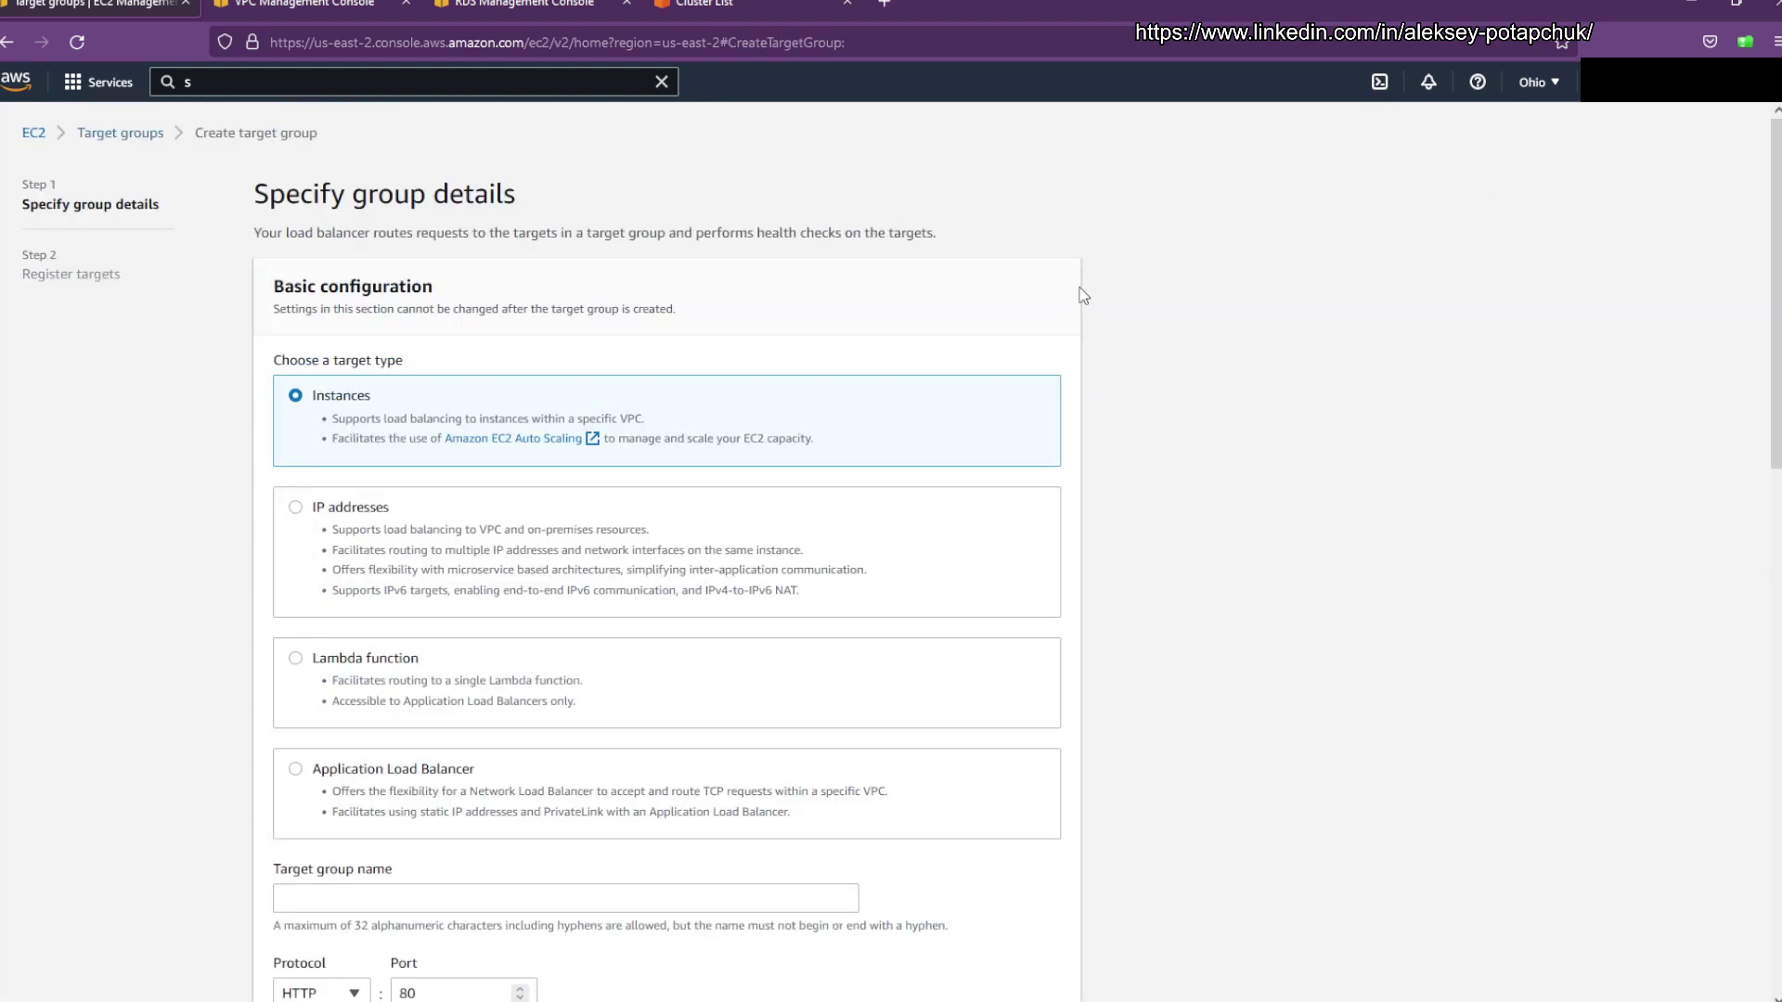
{"action": "left_click", "coordinate": [339, 527]}
{"action": "scroll", "coordinate": [1161, 399], "scroll_direction": "down", "scroll_amount": 3}
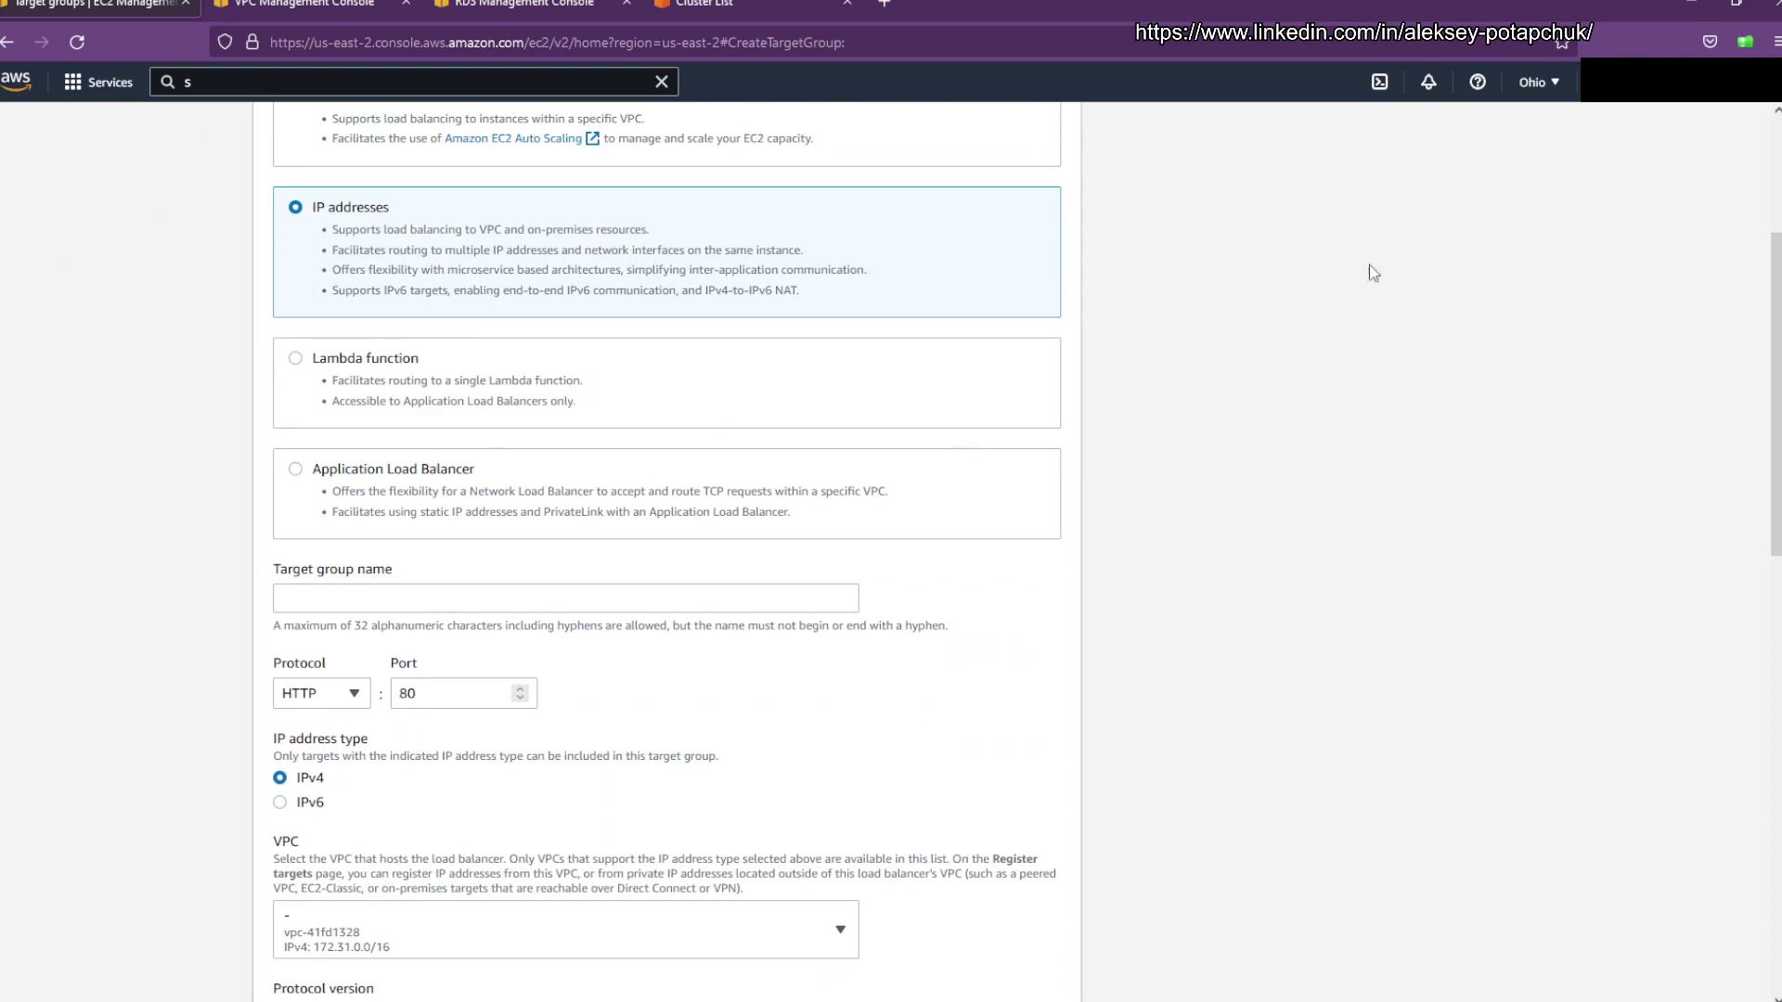
{"action": "scroll", "coordinate": [1306, 562], "scroll_direction": "up", "scroll_amount": 3}
{"action": "scroll", "coordinate": [1313, 587], "scroll_direction": "down", "scroll_amount": 2}
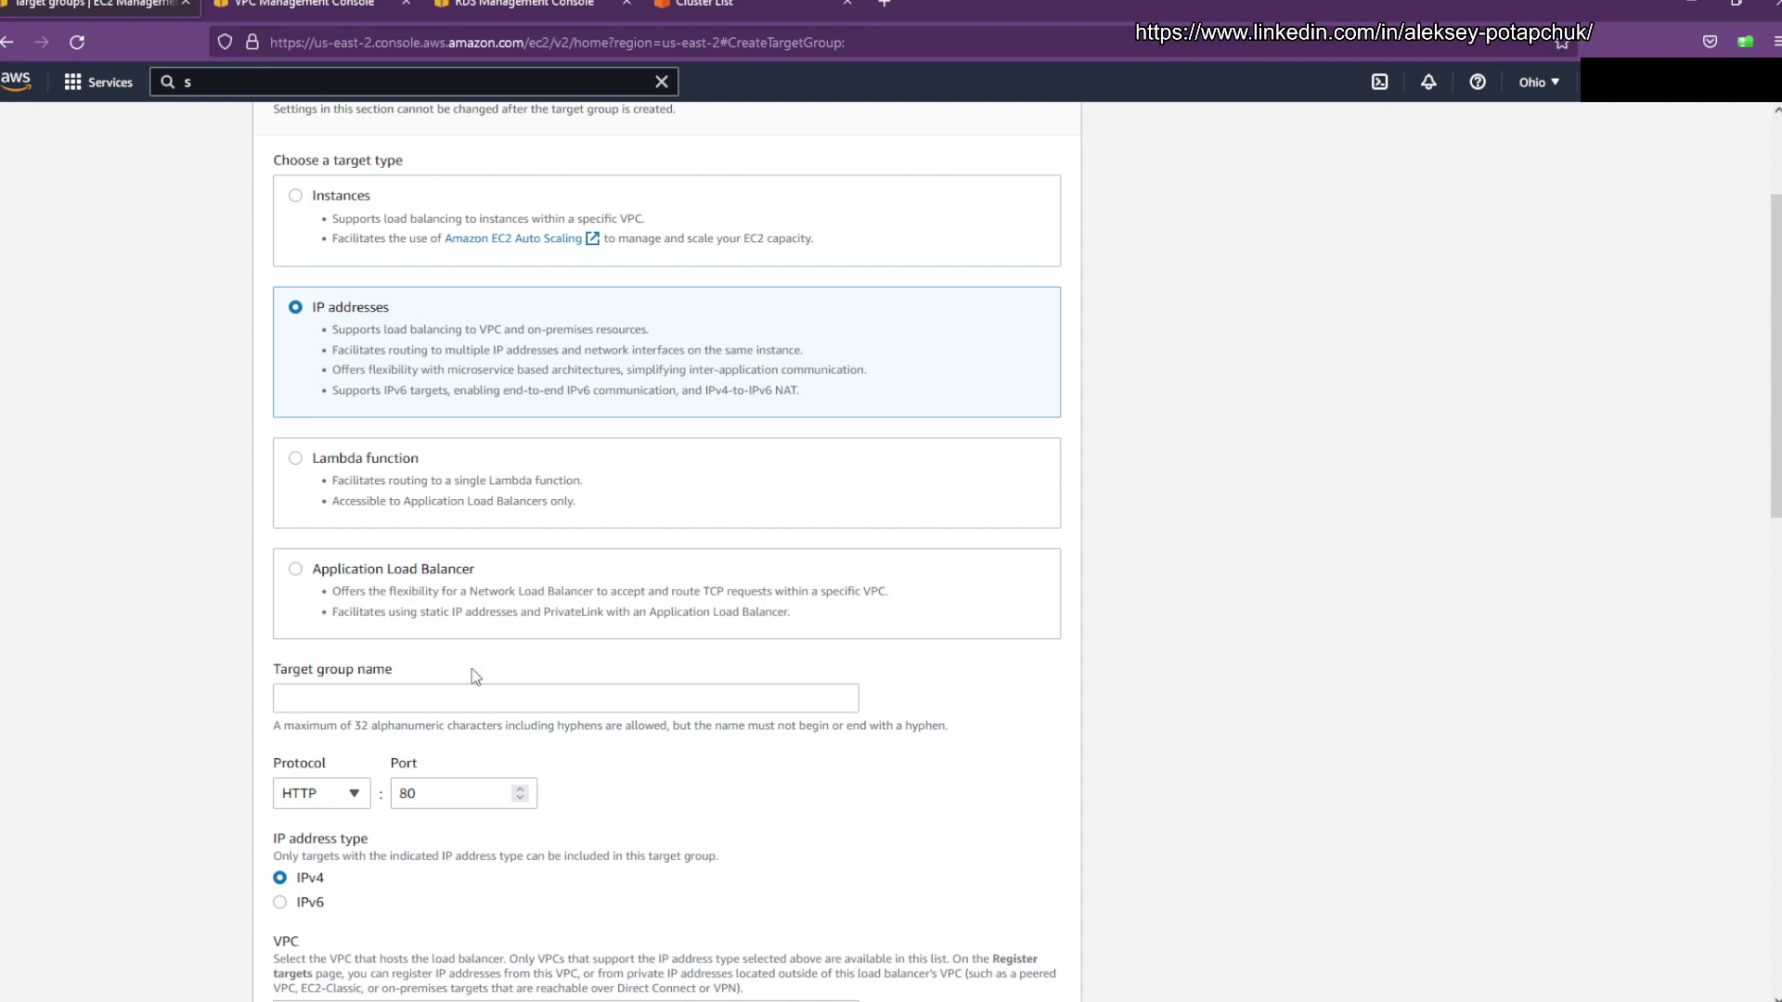
{"action": "left_click", "coordinate": [568, 709]}
{"action": "type", "text": "student"}
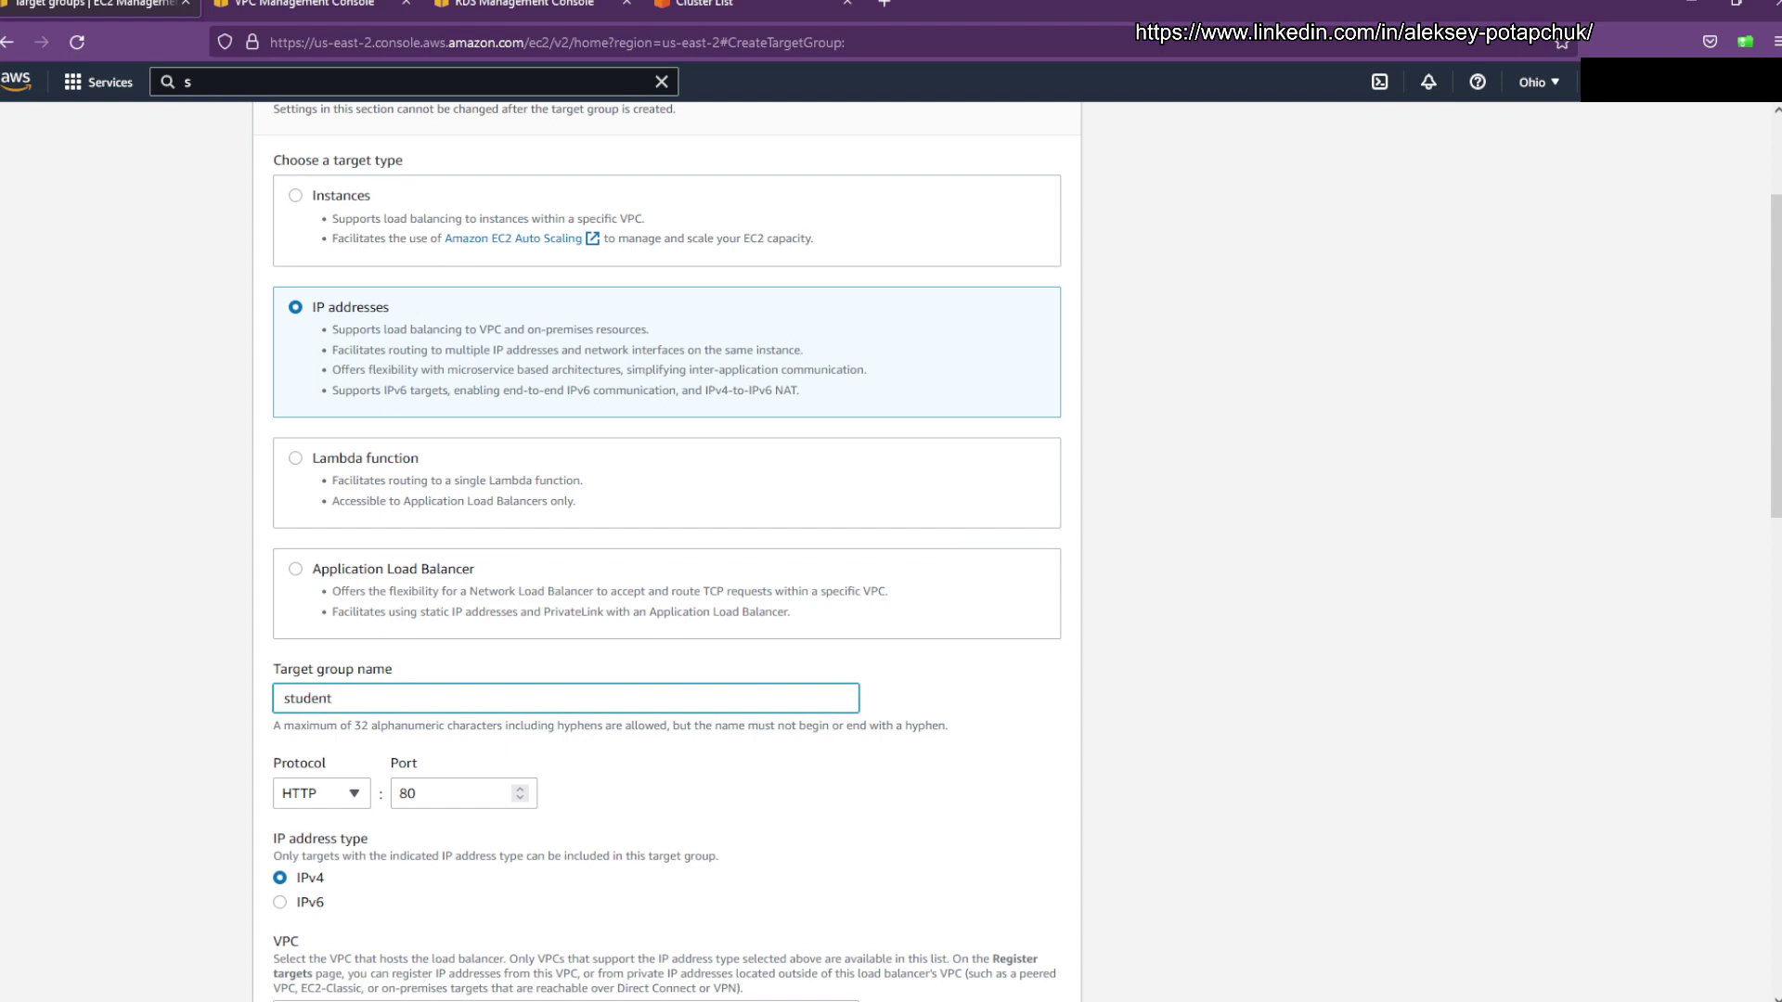
{"action": "type", "text": "83-public-tg"}
Step: Set the target group to TLS port 5443 in student83-vpc
{"action": "left_click", "coordinate": [338, 805]}
{"action": "left_click", "coordinate": [320, 668]}
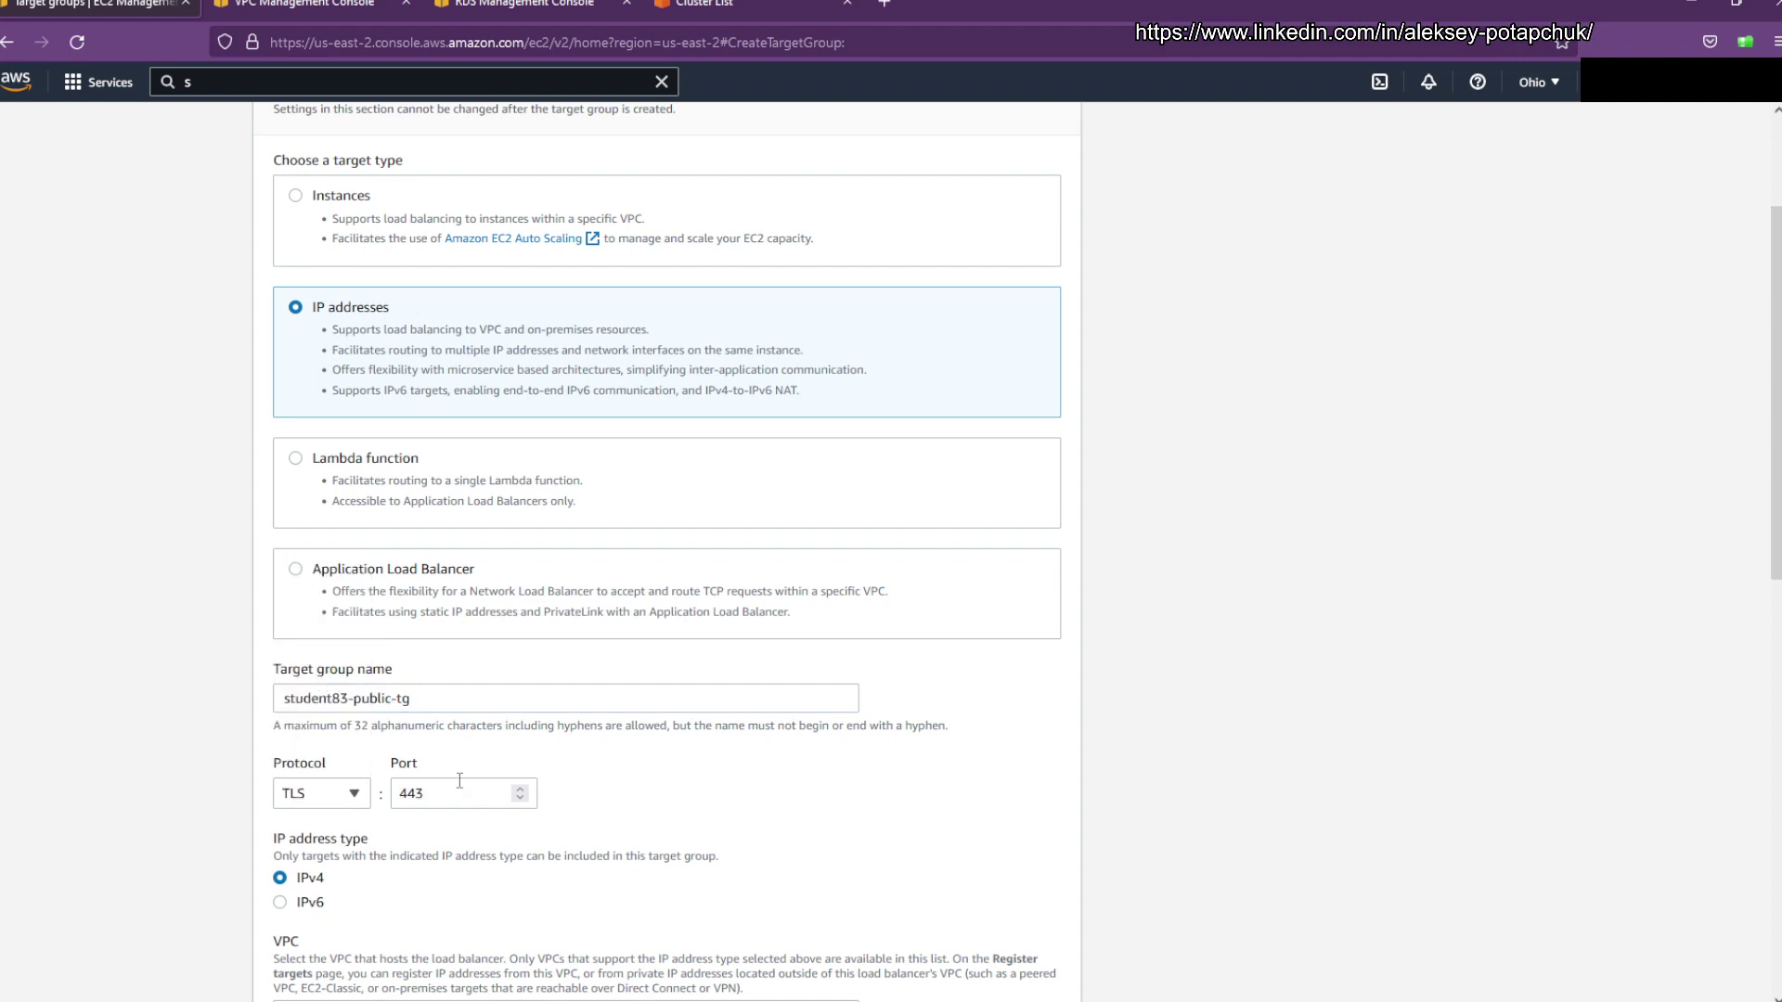
{"action": "key", "text": "Tab"}
{"action": "type", "text": "5443"}
{"action": "scroll", "coordinate": [841, 807], "scroll_direction": "down", "scroll_amount": 3}
{"action": "left_click", "coordinate": [632, 748]}
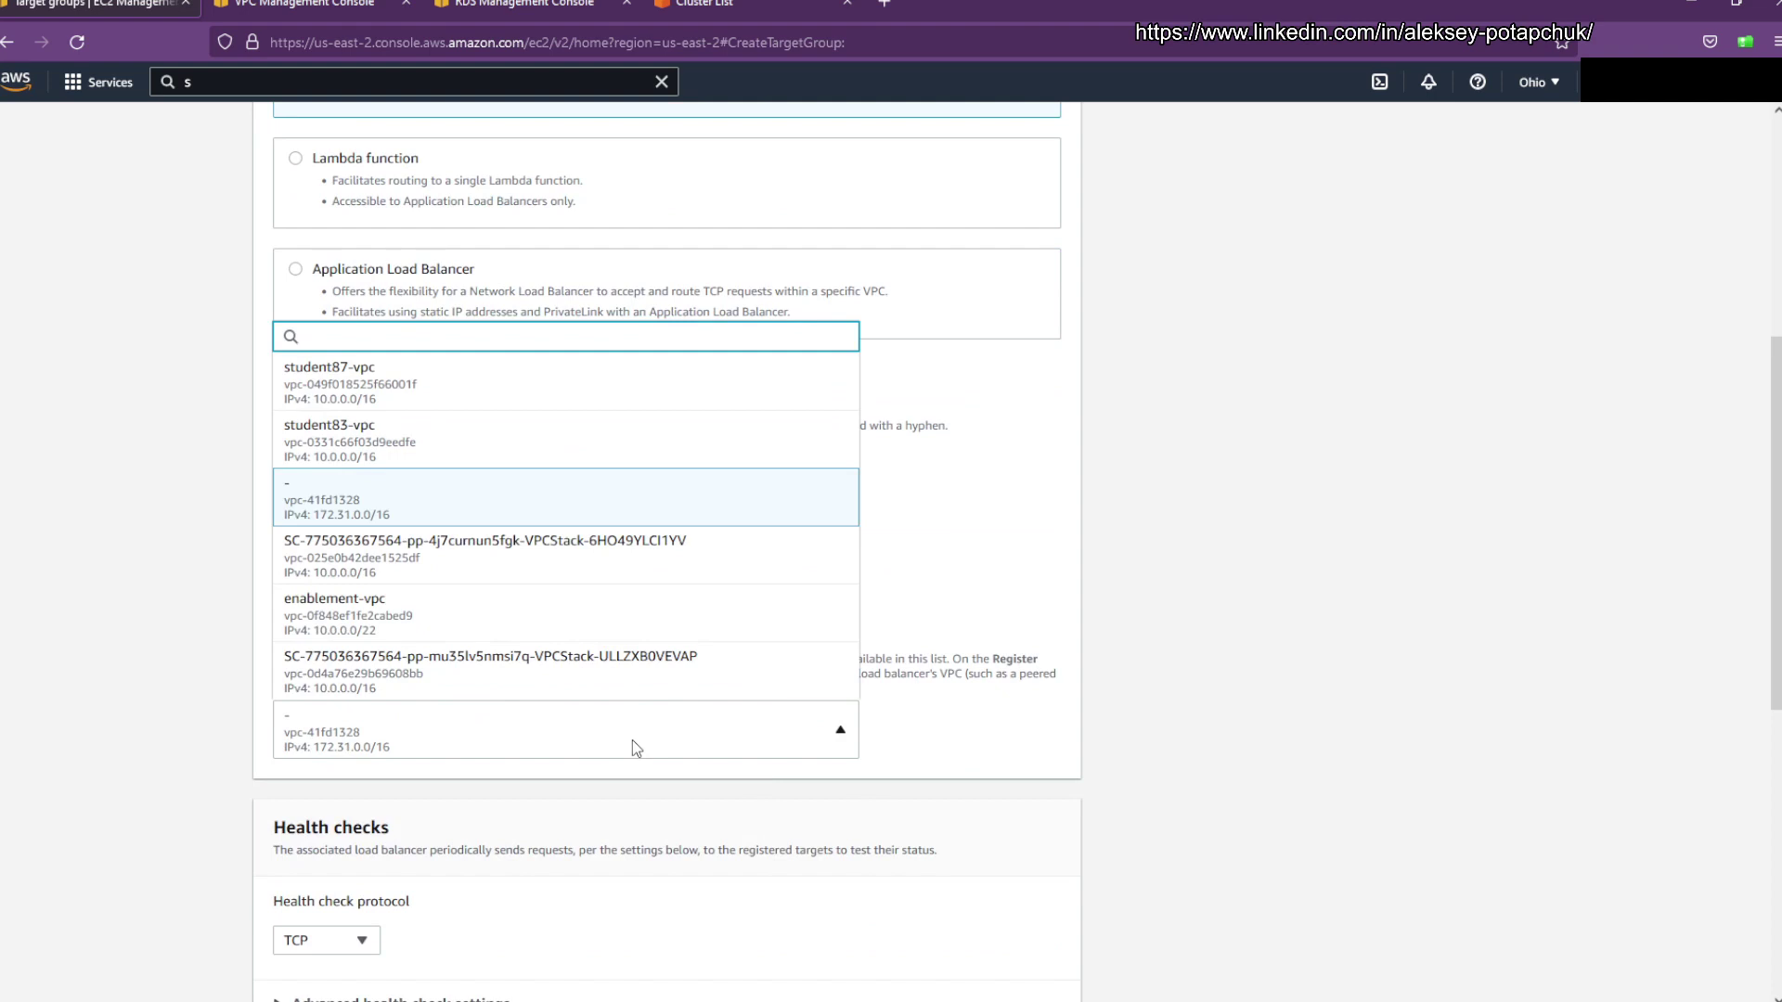
{"action": "left_click", "coordinate": [550, 432]}
{"action": "scroll", "coordinate": [1267, 726], "scroll_direction": "down", "scroll_amount": 2}
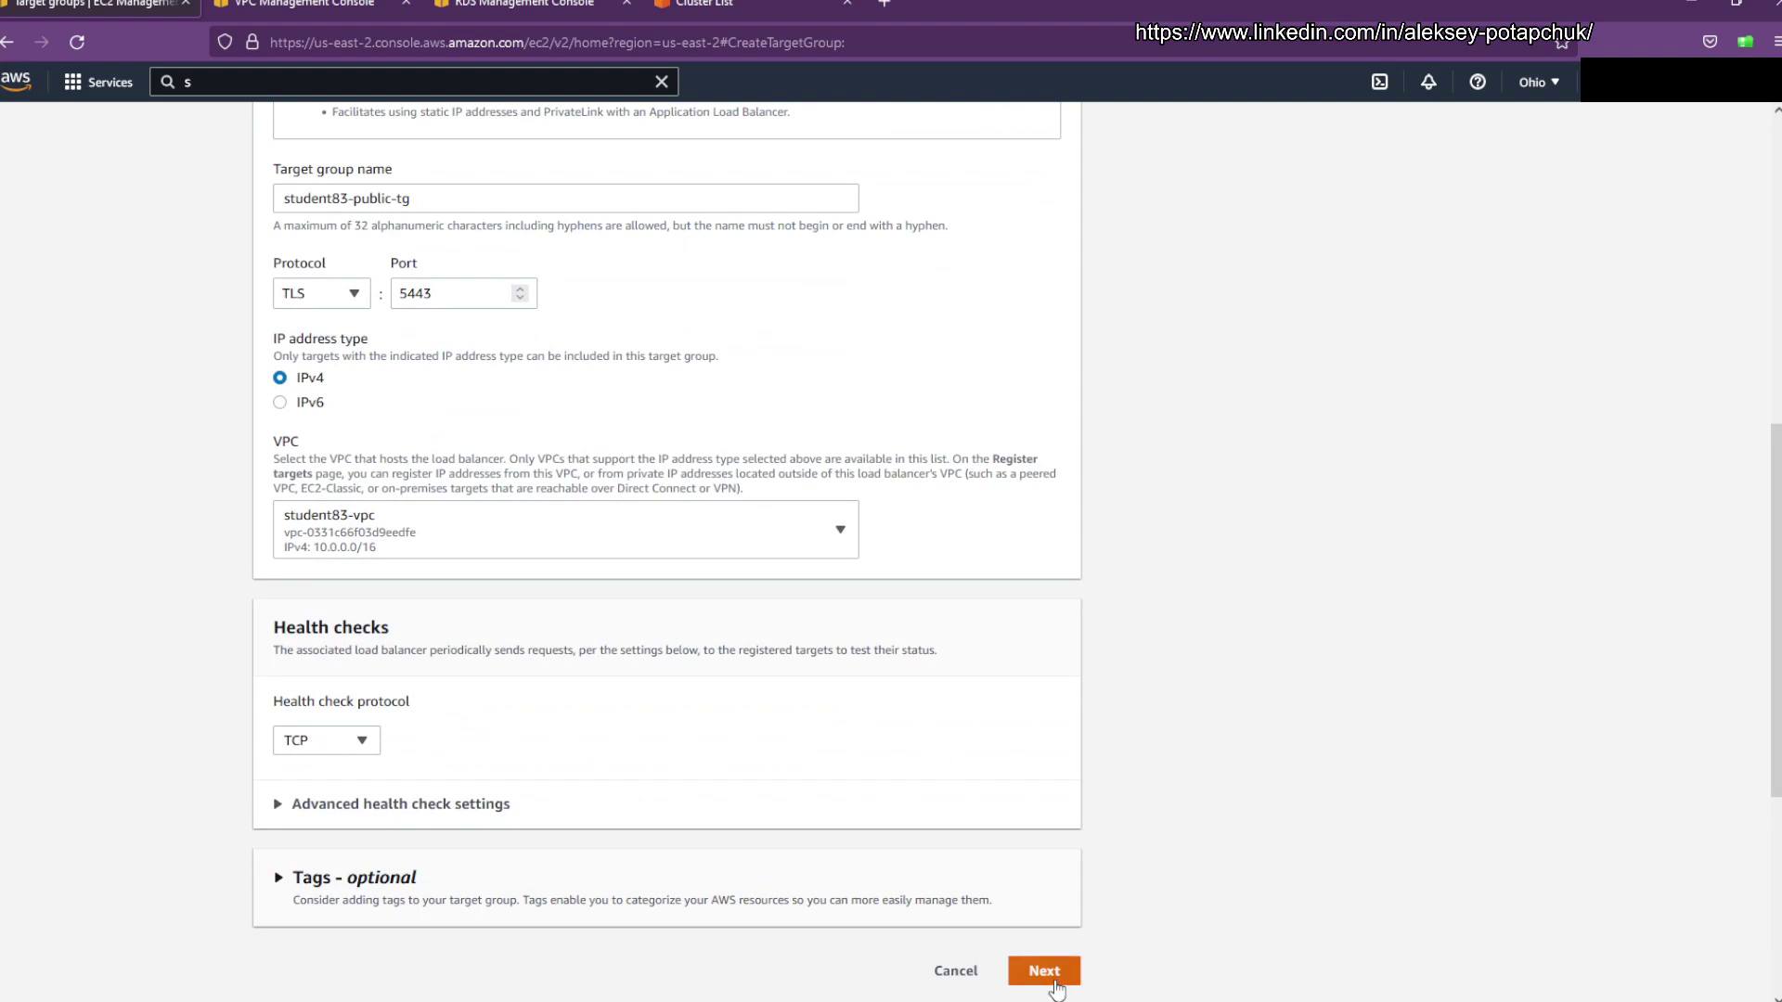
Step: Register 10.0.13.149 on port 5443 as pending and create the target group
{"action": "left_click", "coordinate": [1043, 970]}
{"action": "scroll", "coordinate": [390, 339], "scroll_direction": "up", "scroll_amount": 2}
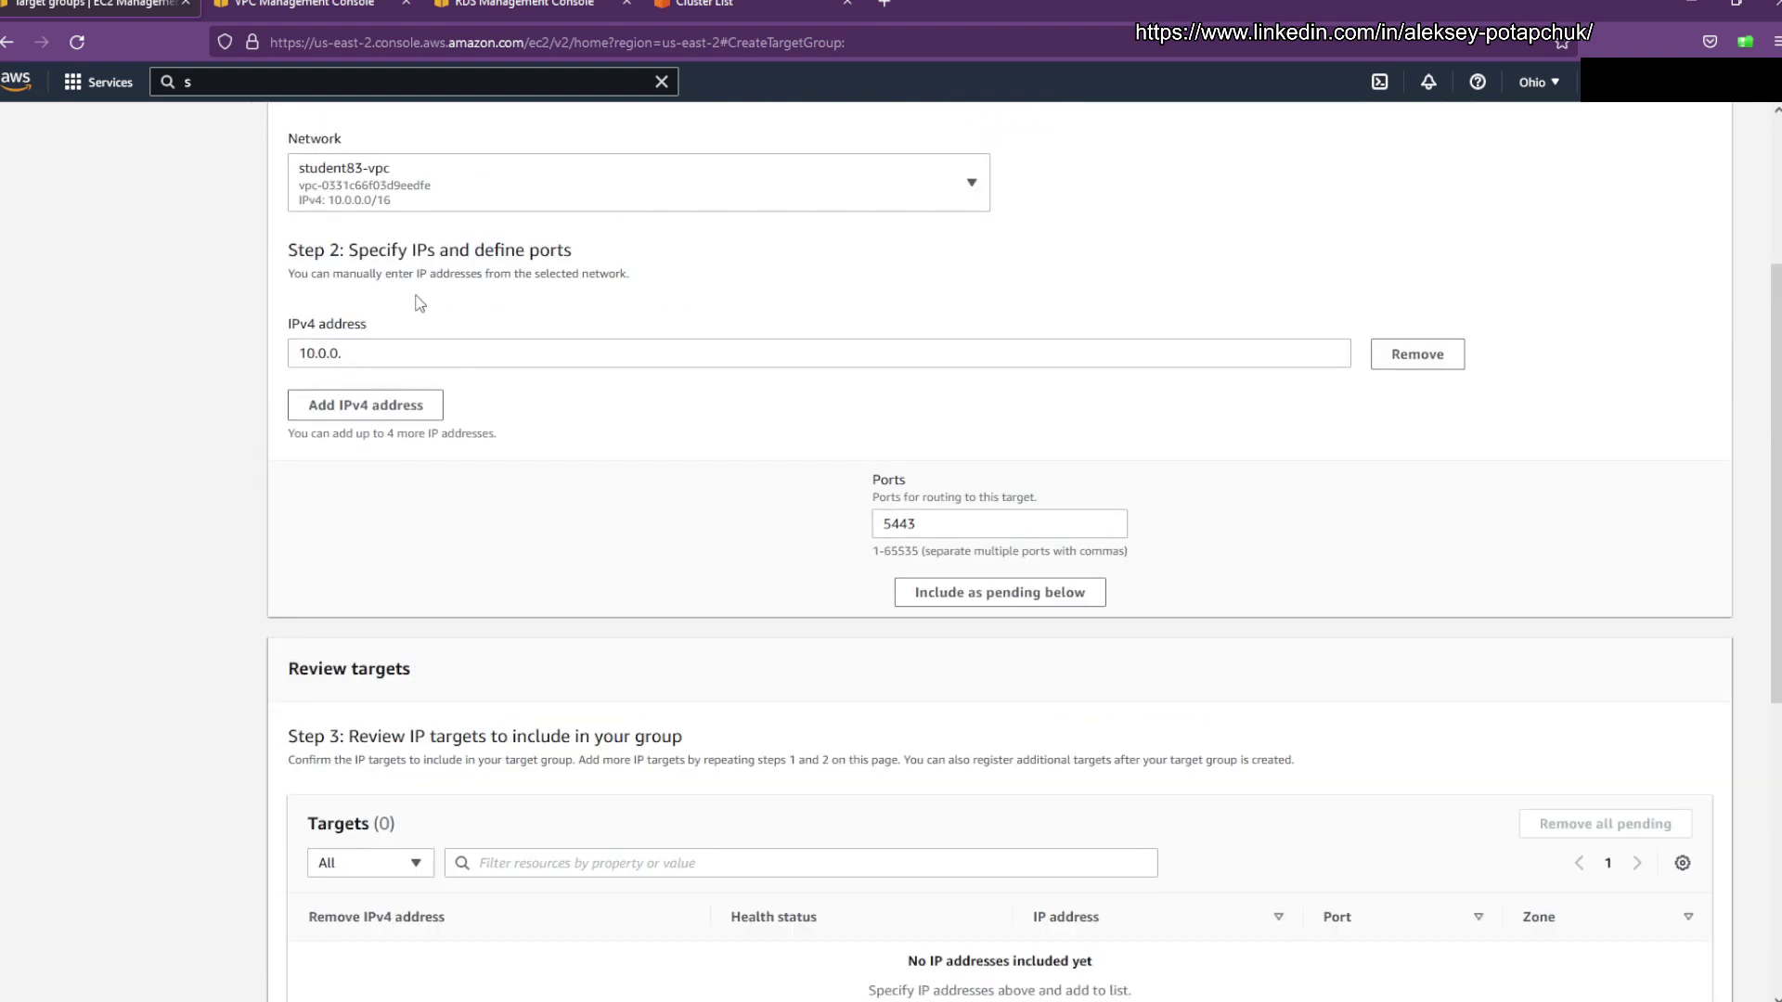
{"action": "left_click_drag", "start_coordinate": [425, 354], "coordinate": [142, 359]}
{"action": "type", "text": "10.0.13.149"}
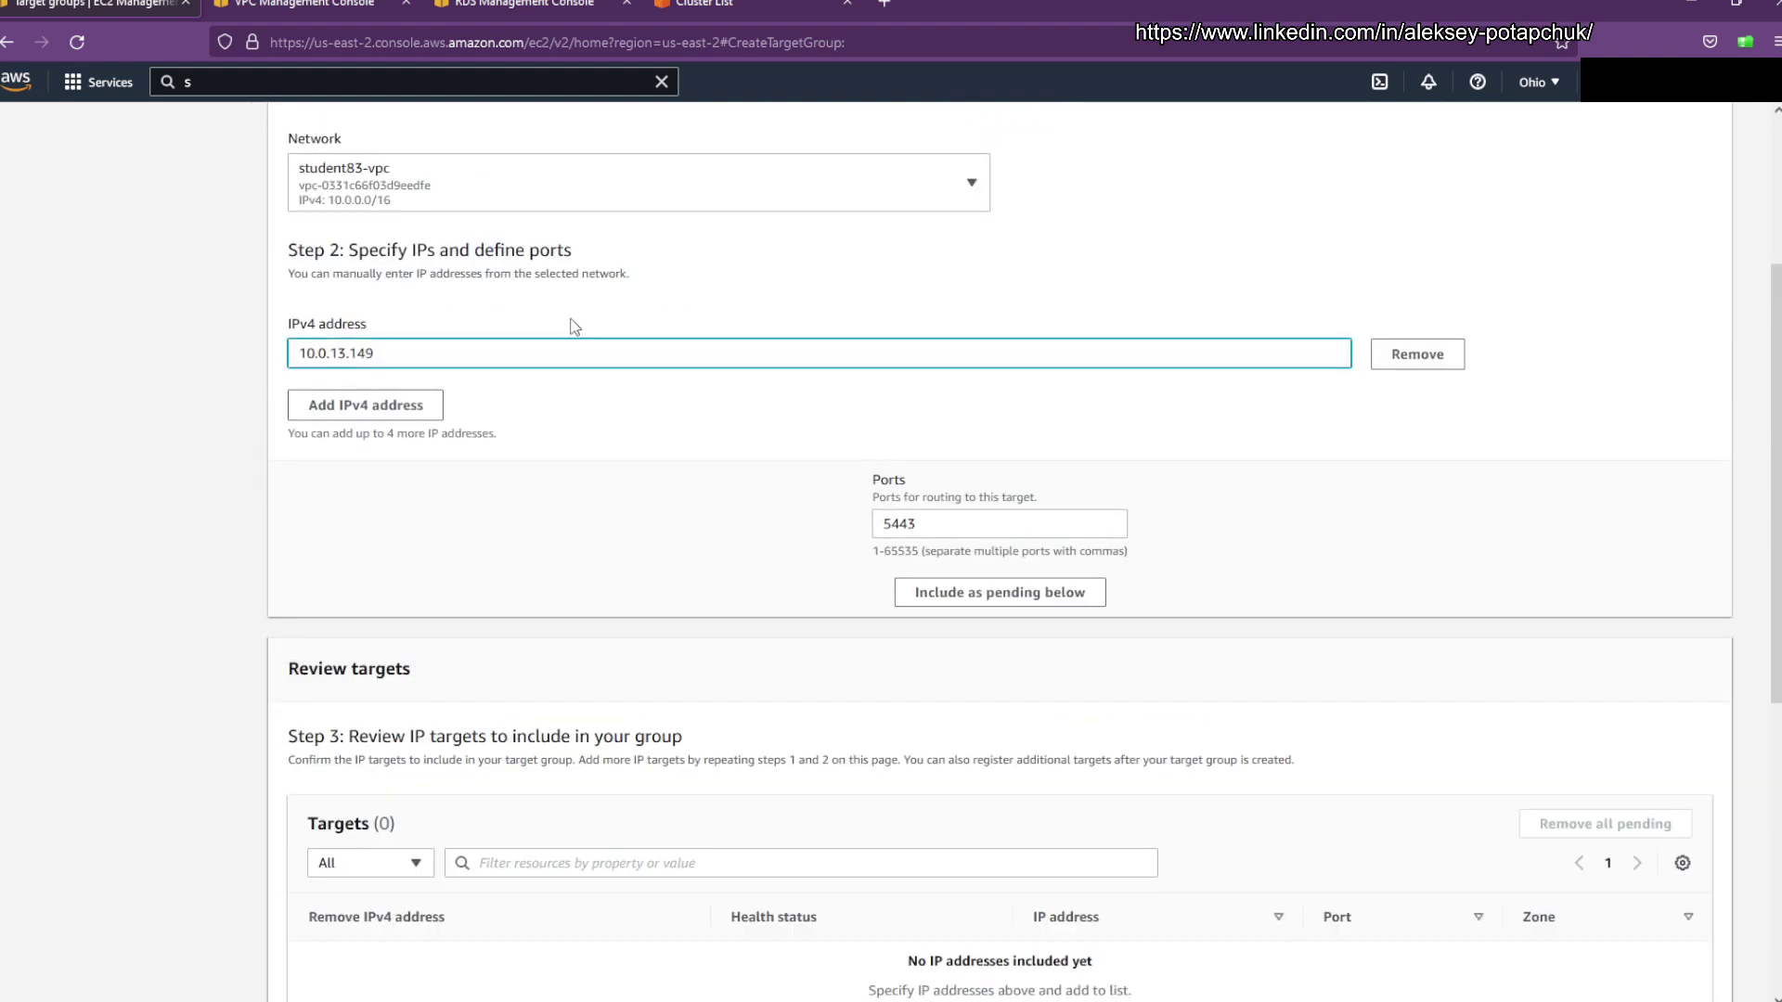
{"action": "left_click", "coordinate": [929, 528]}
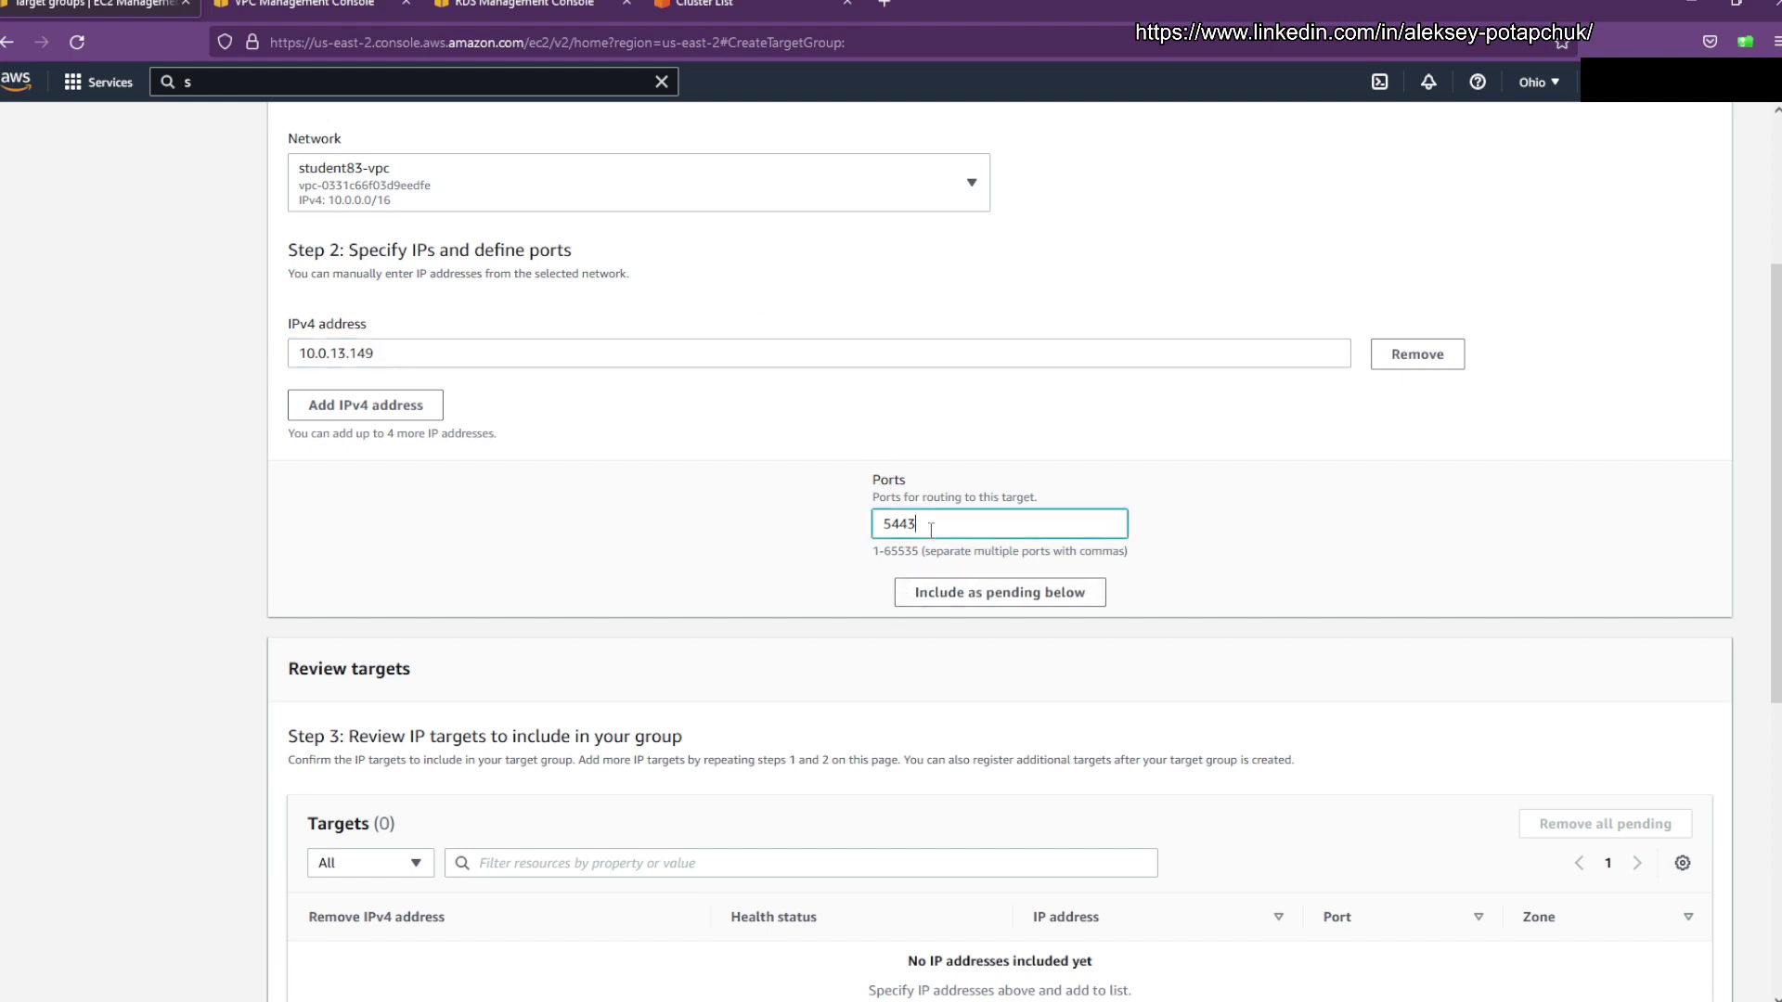
{"action": "left_click", "coordinate": [971, 594]}
{"action": "scroll", "coordinate": [696, 575], "scroll_direction": "down", "scroll_amount": 3}
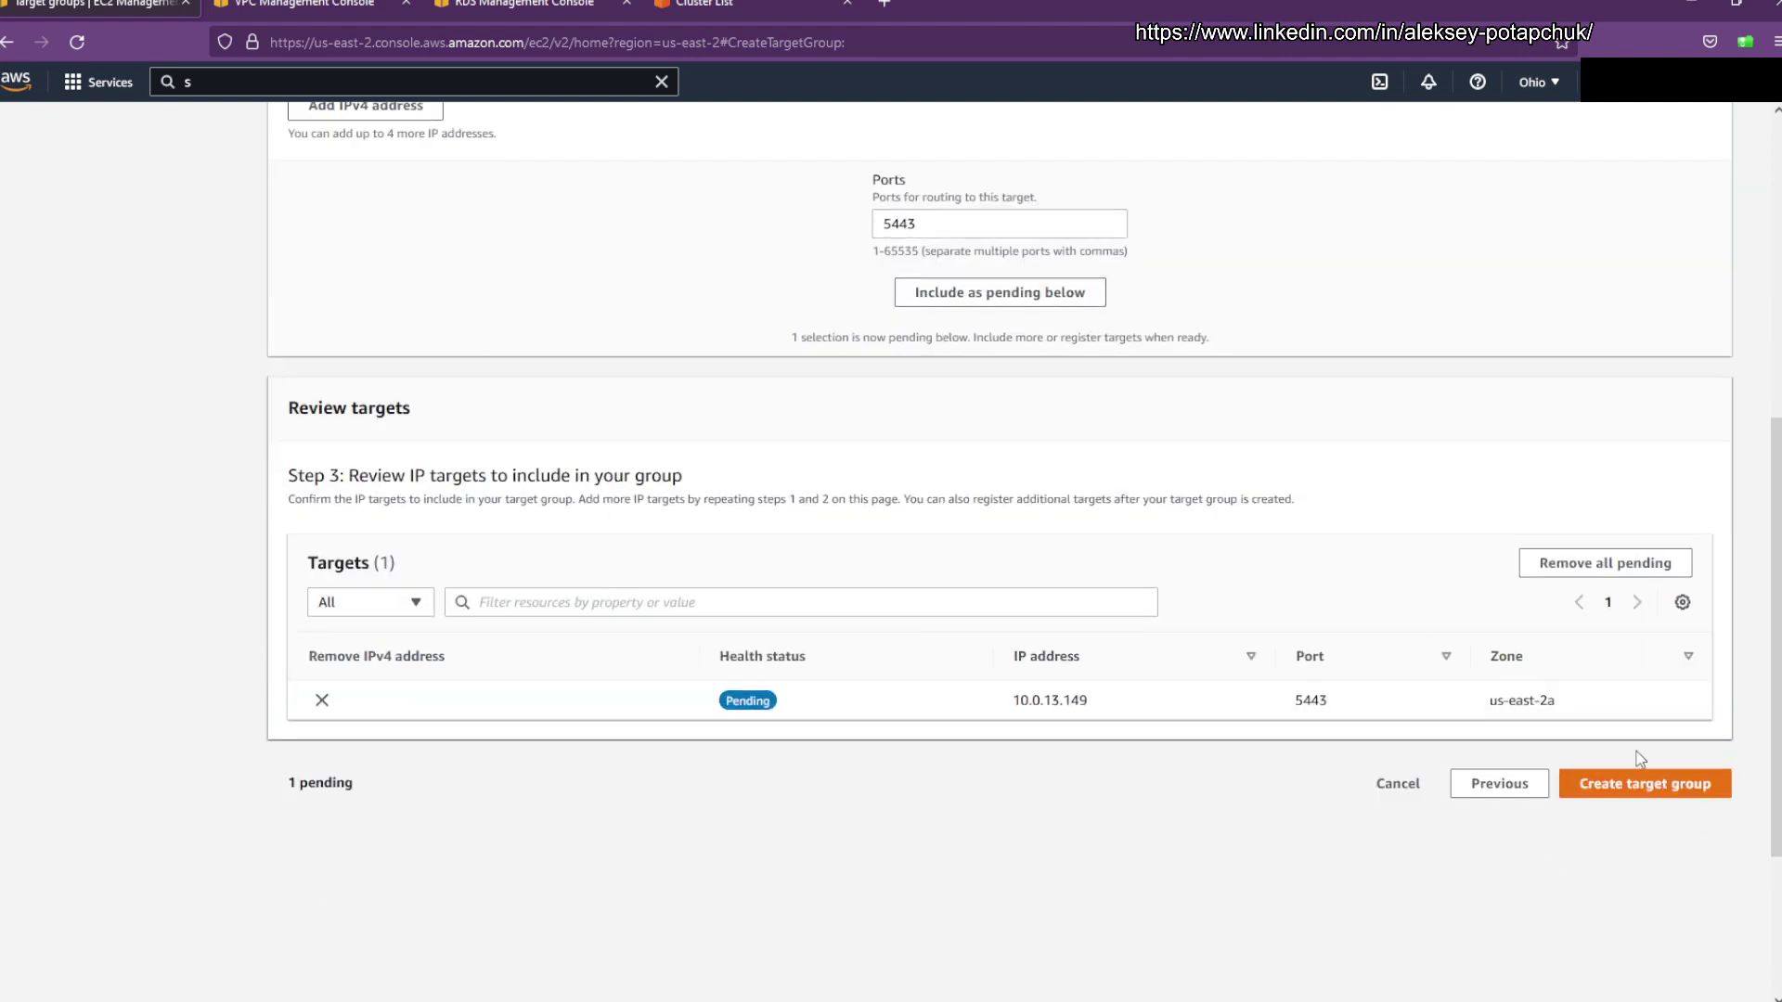
{"action": "left_click", "coordinate": [1624, 794]}
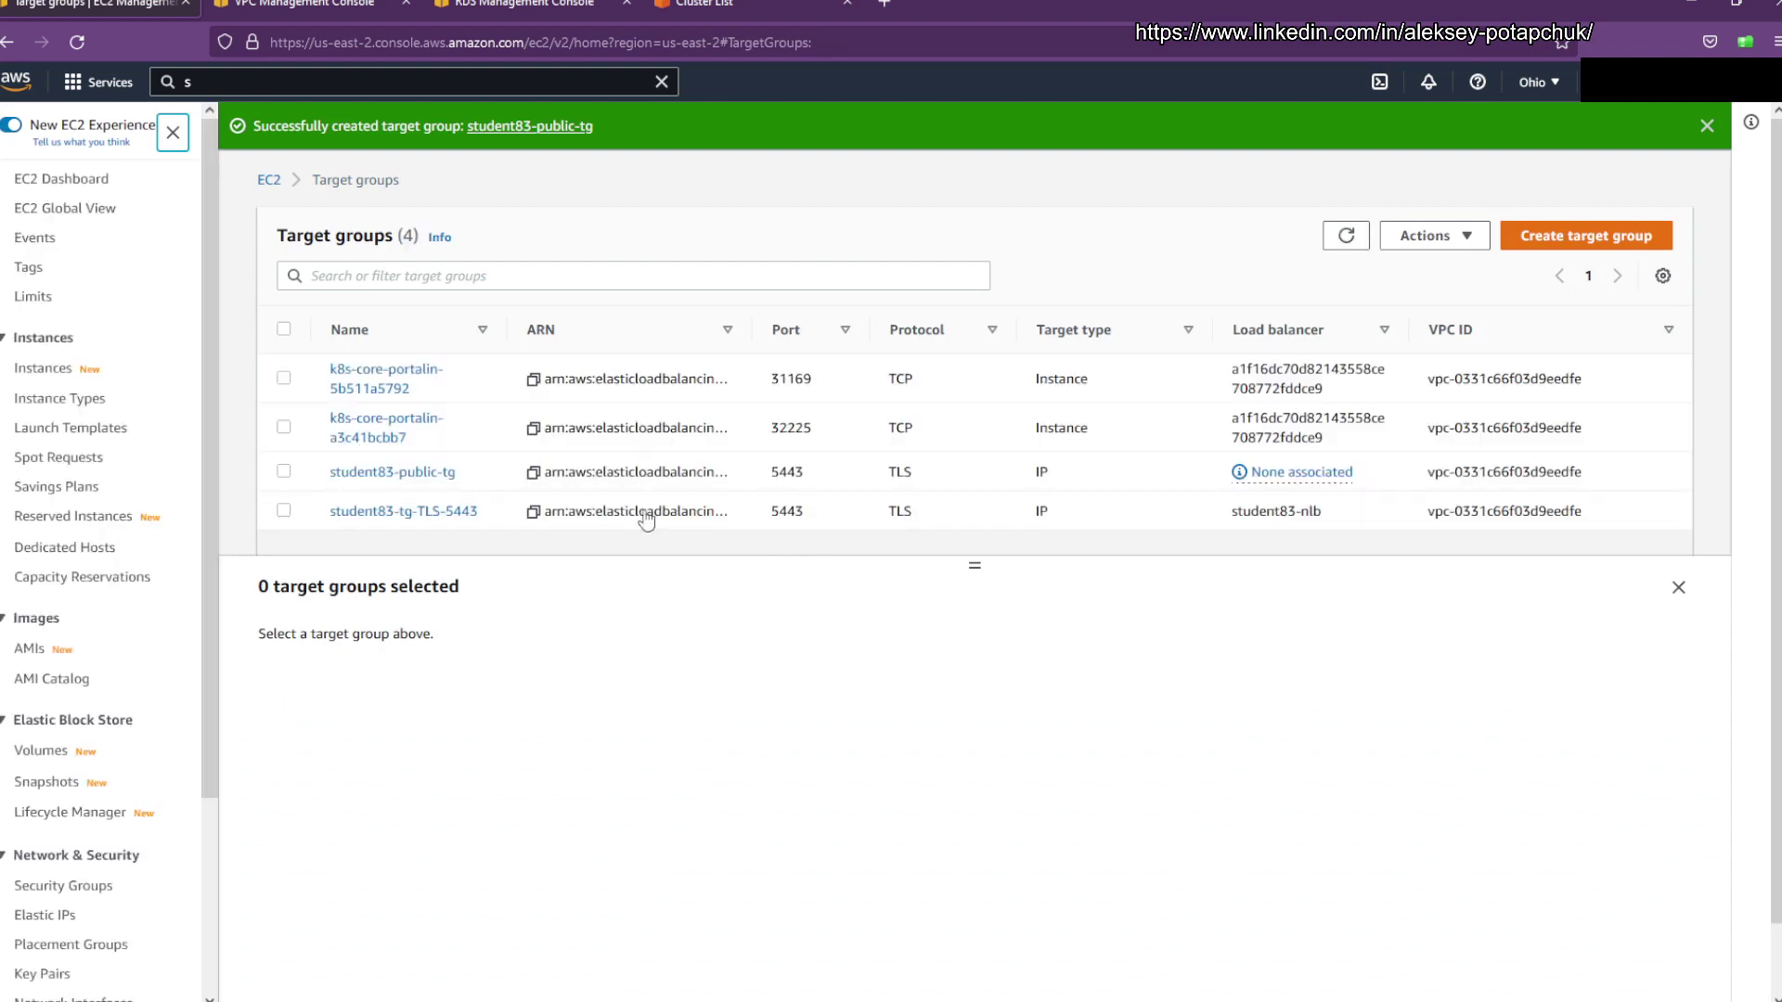
Step: Start a new Network Load Balancer named Student83-public-lb
{"action": "left_click", "coordinate": [281, 186]}
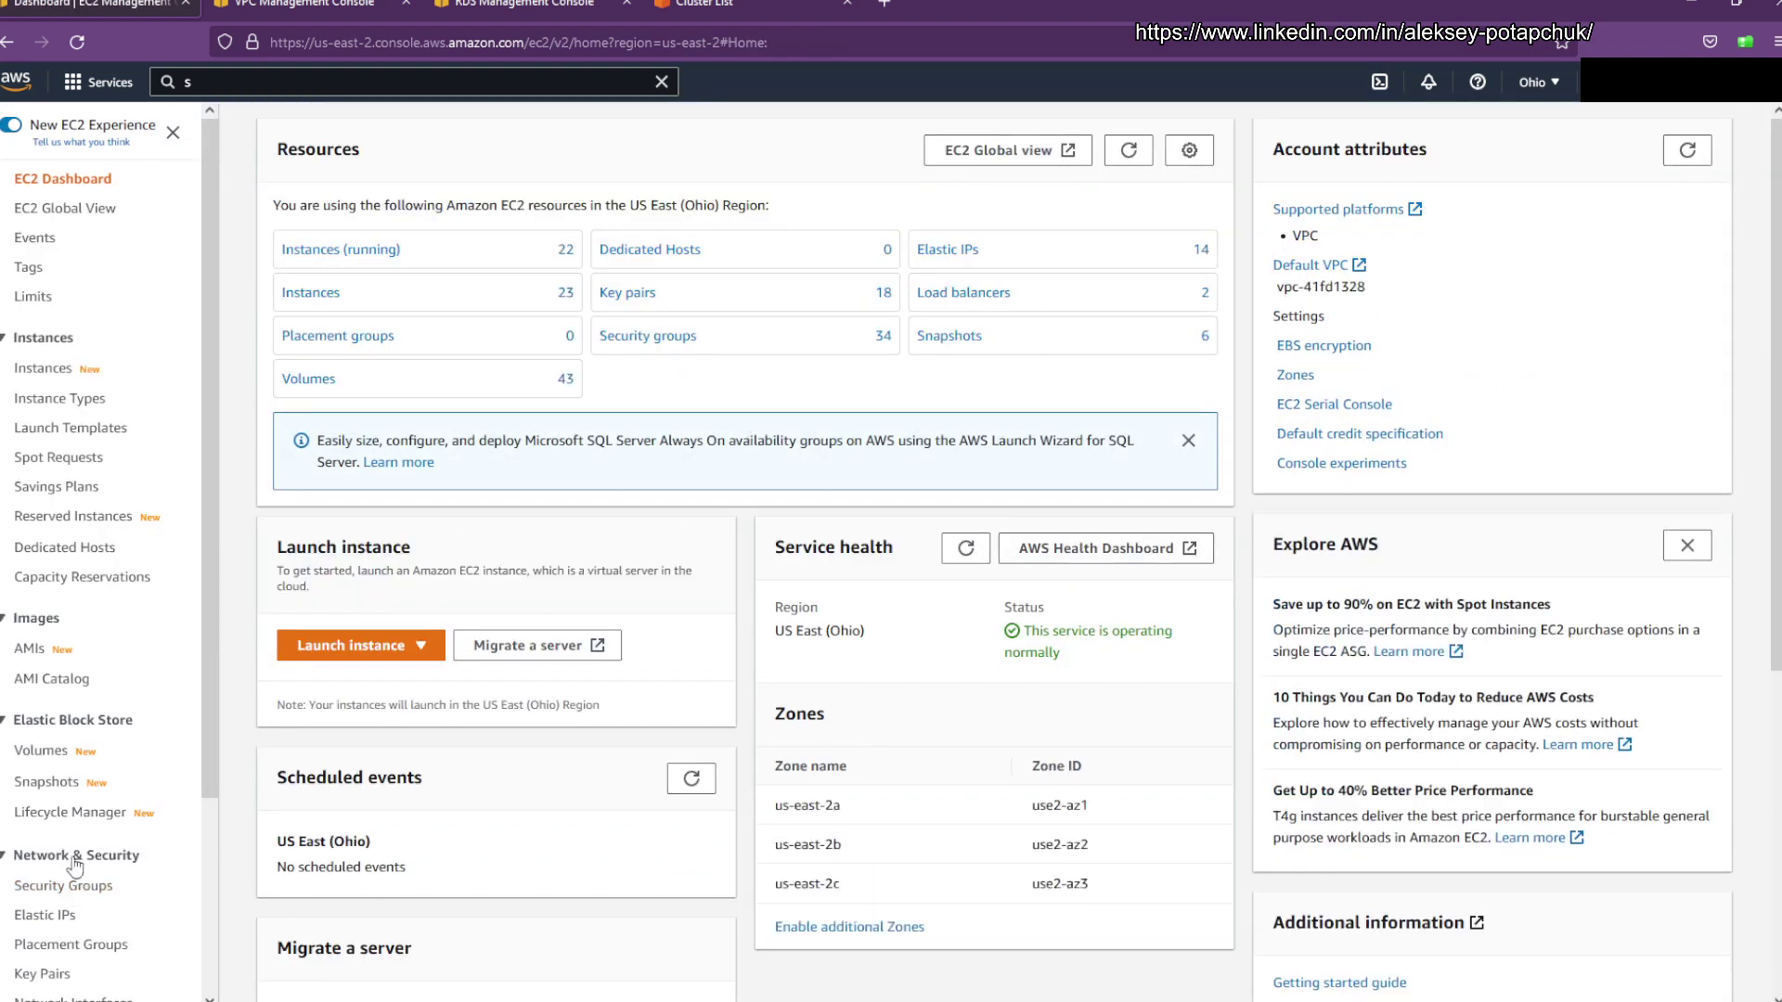
{"action": "scroll", "coordinate": [93, 863], "scroll_direction": "down", "scroll_amount": 2}
{"action": "left_click", "coordinate": [61, 987]}
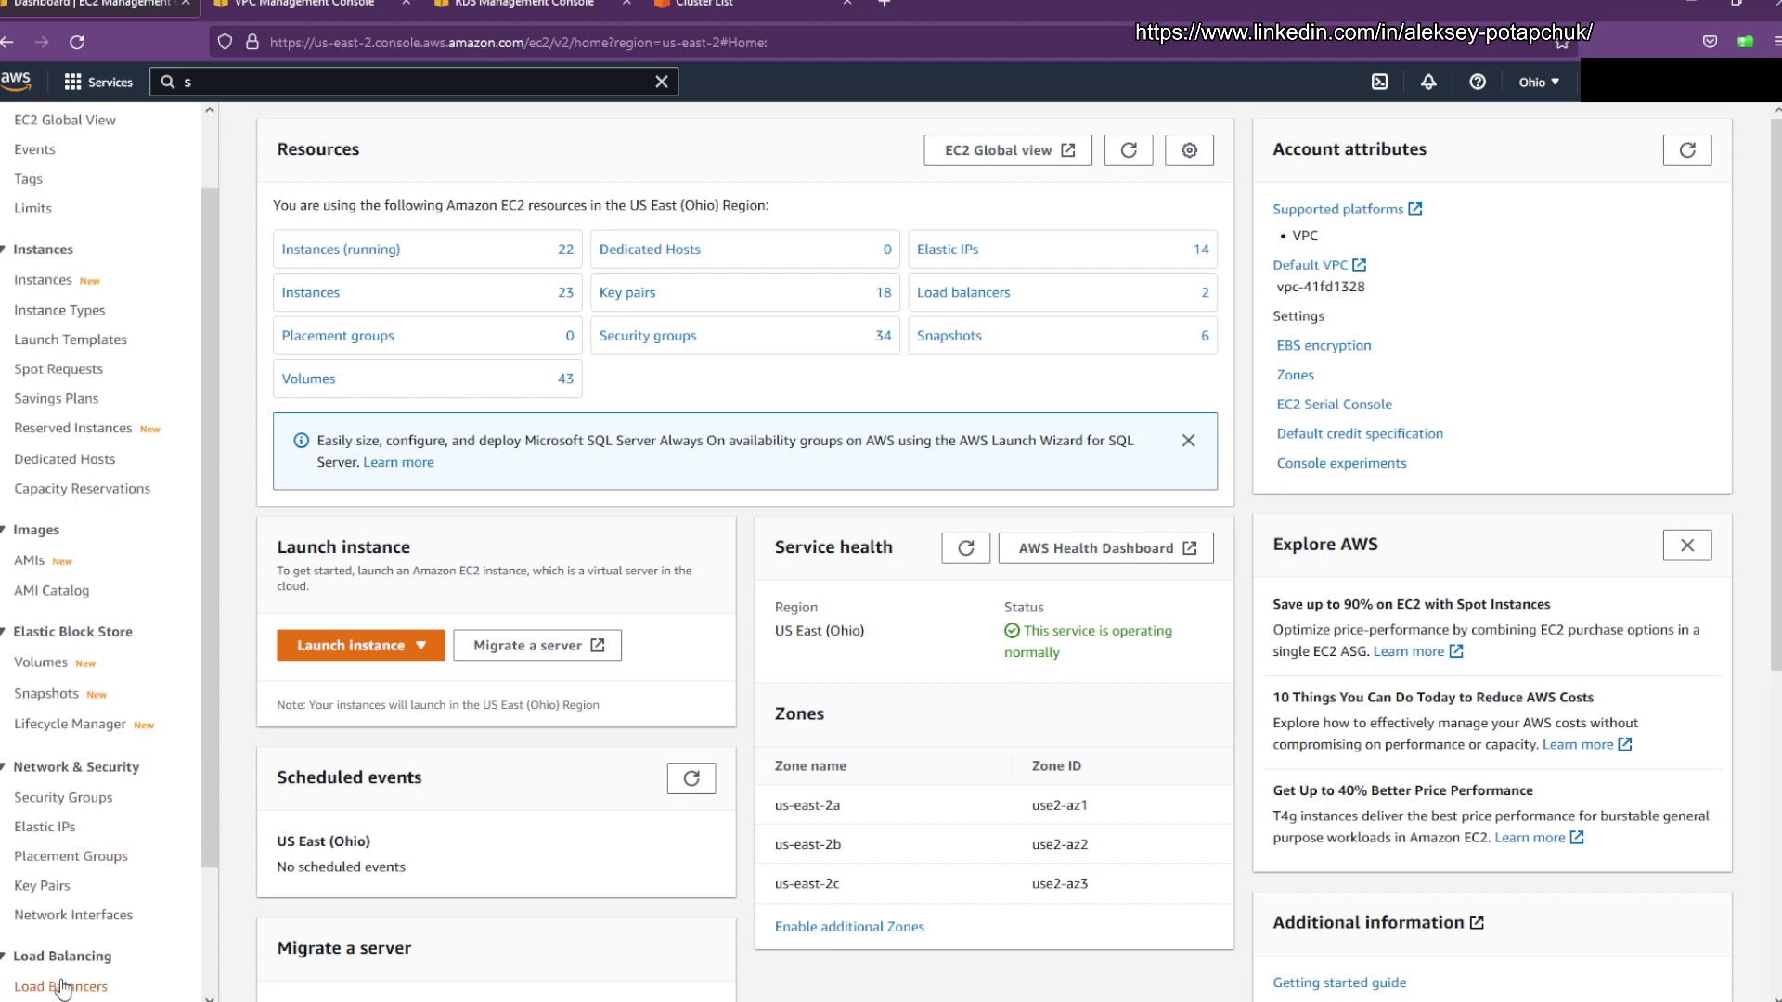
{"action": "left_click", "coordinate": [311, 141]}
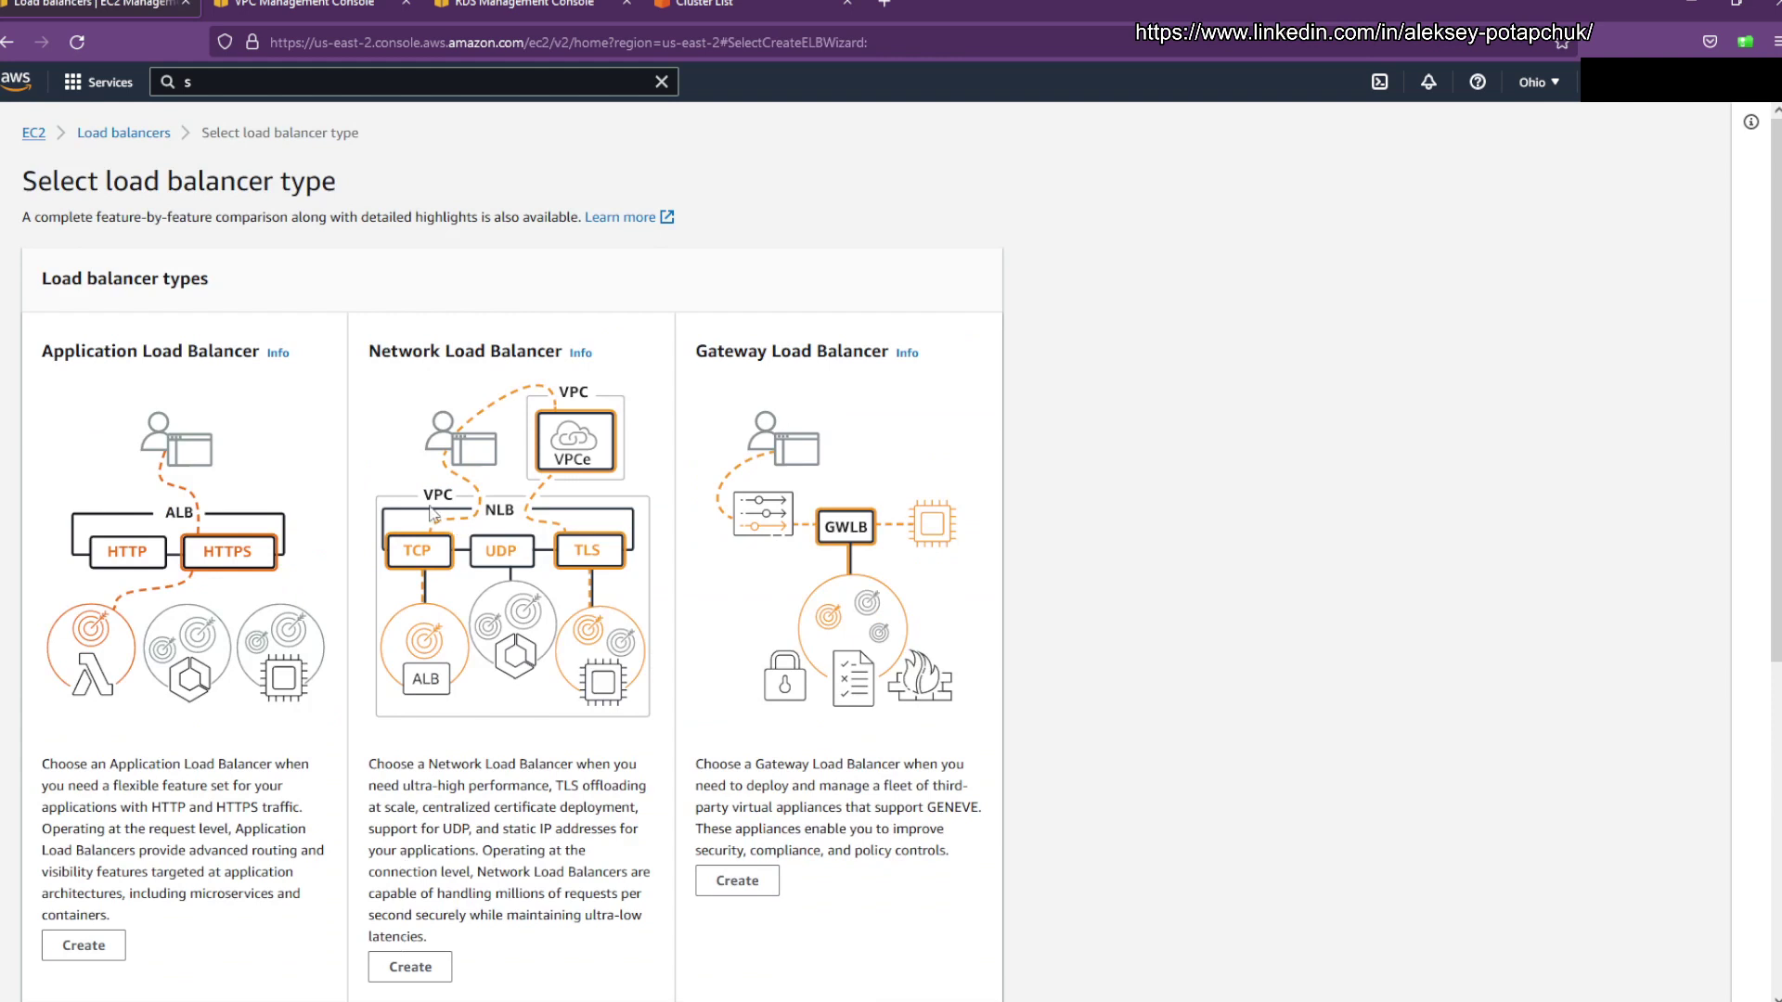
{"action": "left_click", "coordinate": [446, 961]}
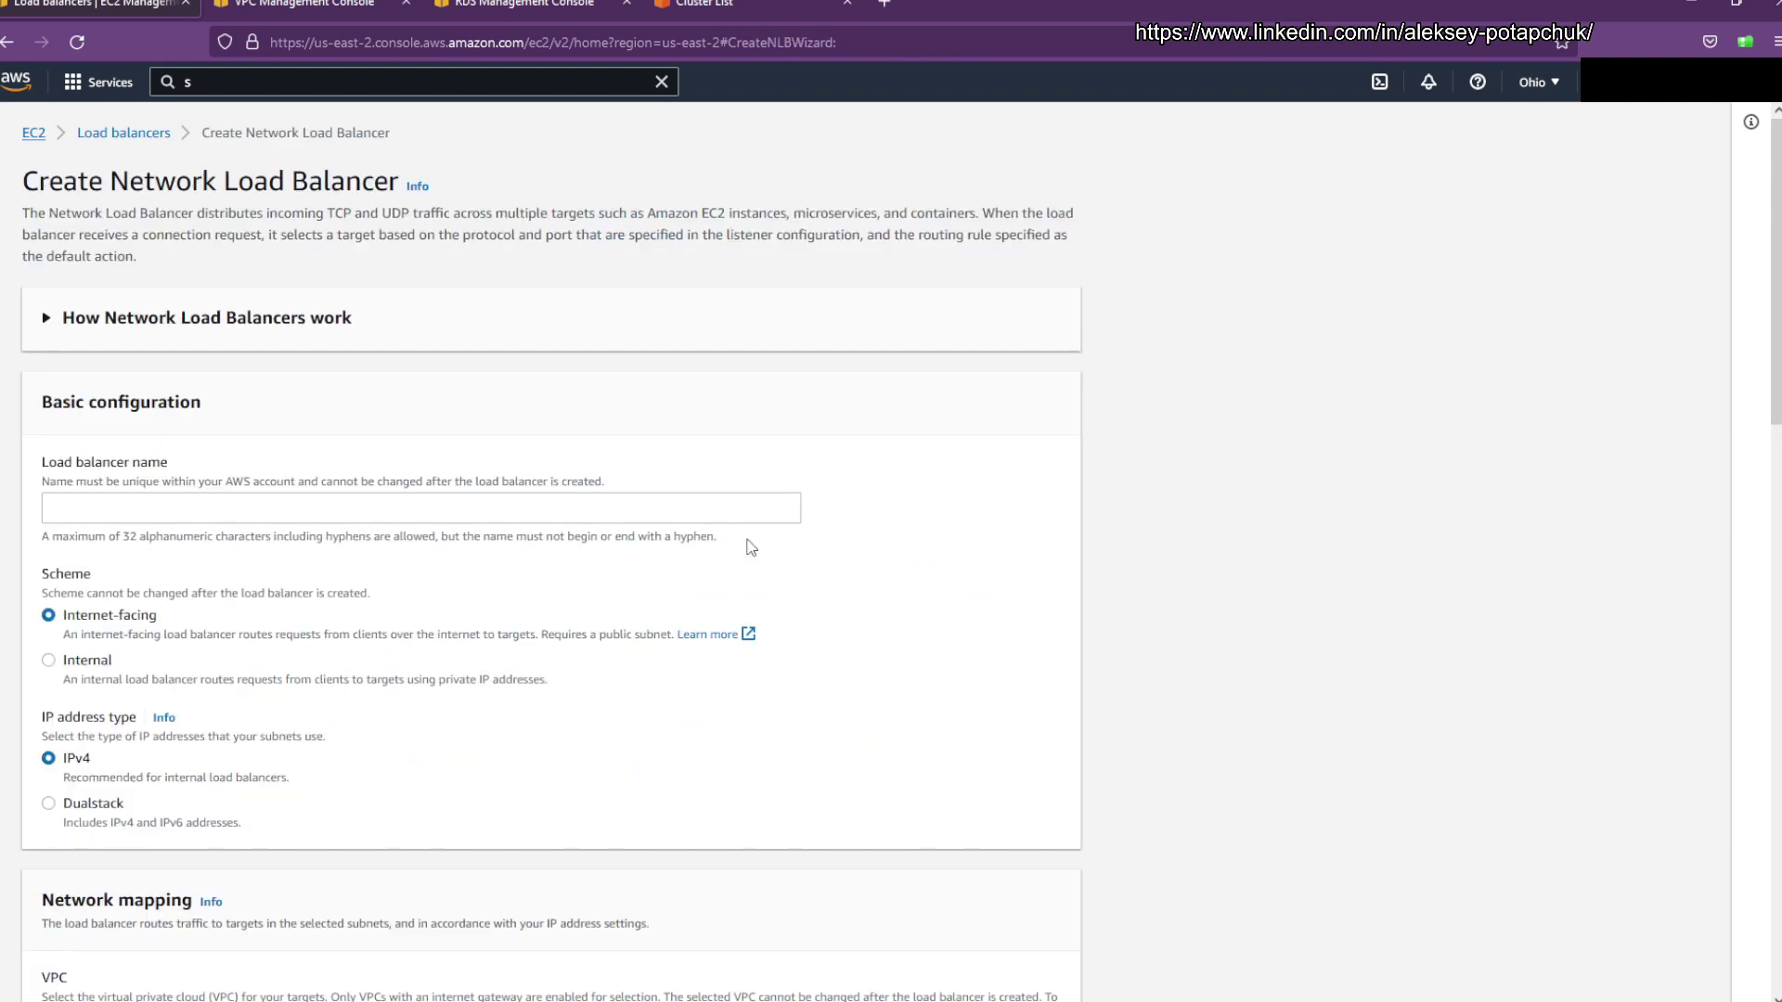
{"action": "left_click", "coordinate": [241, 505]}
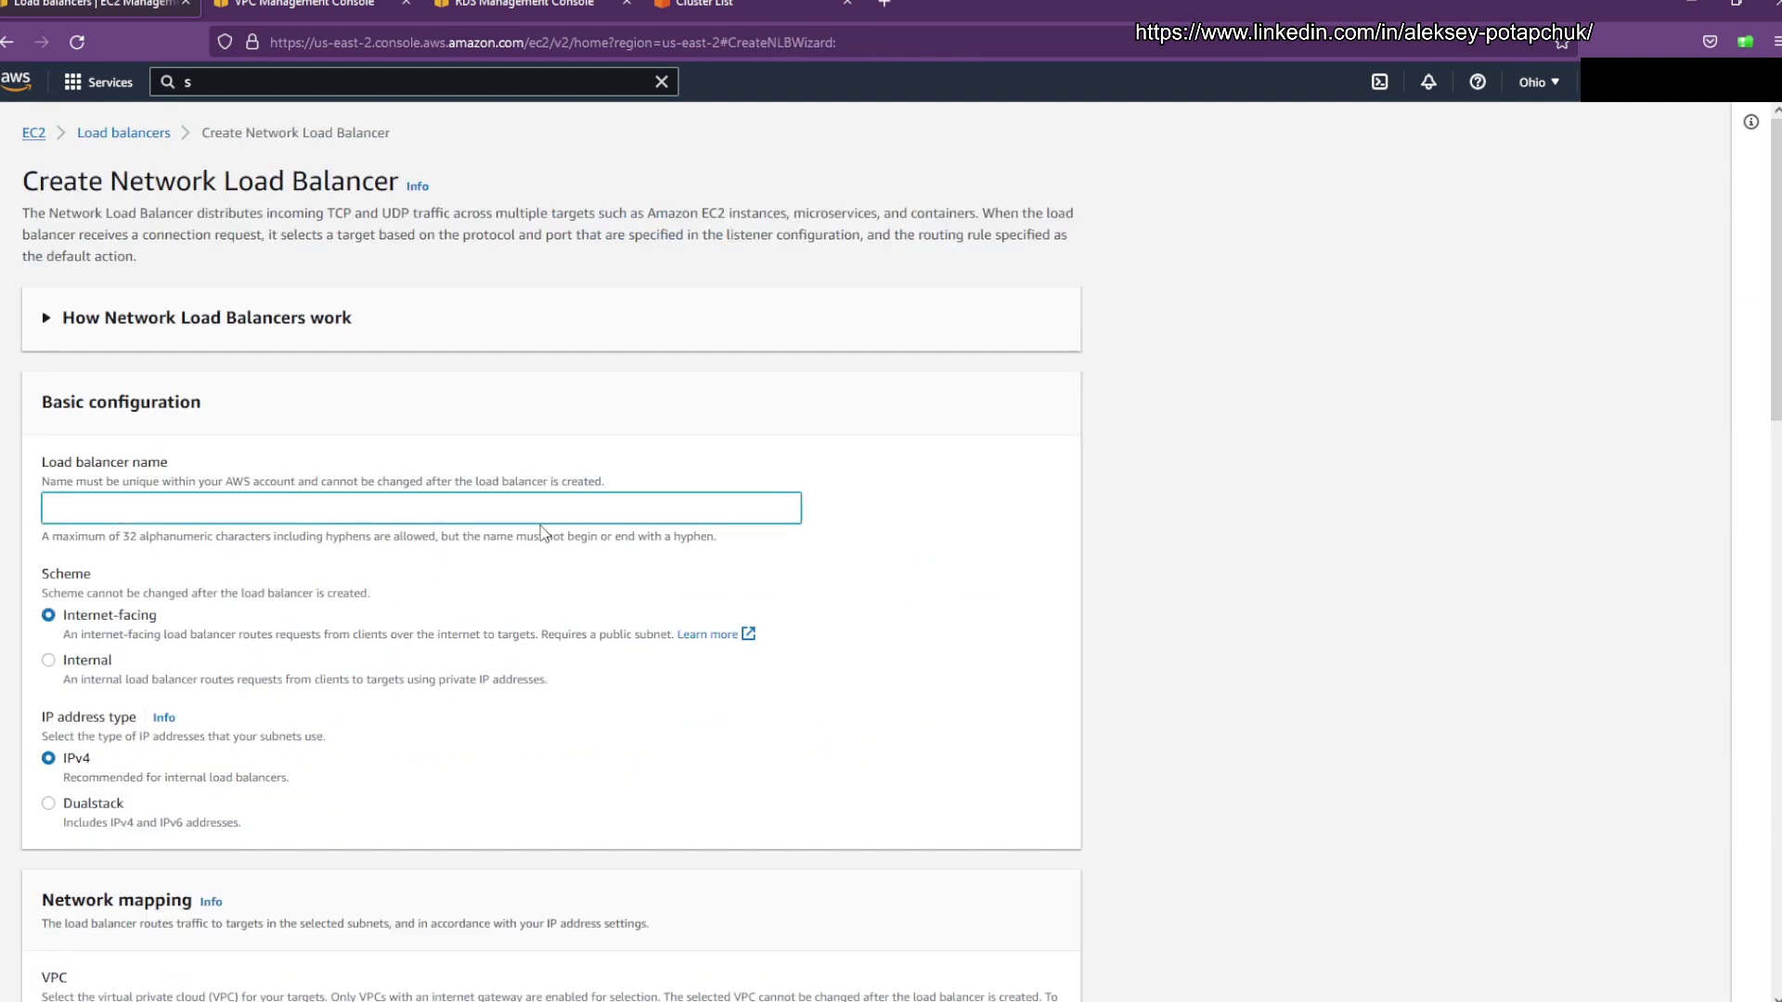
{"action": "type", "text": "Student83-p"}
{"action": "type", "text": "ublic-lb"}
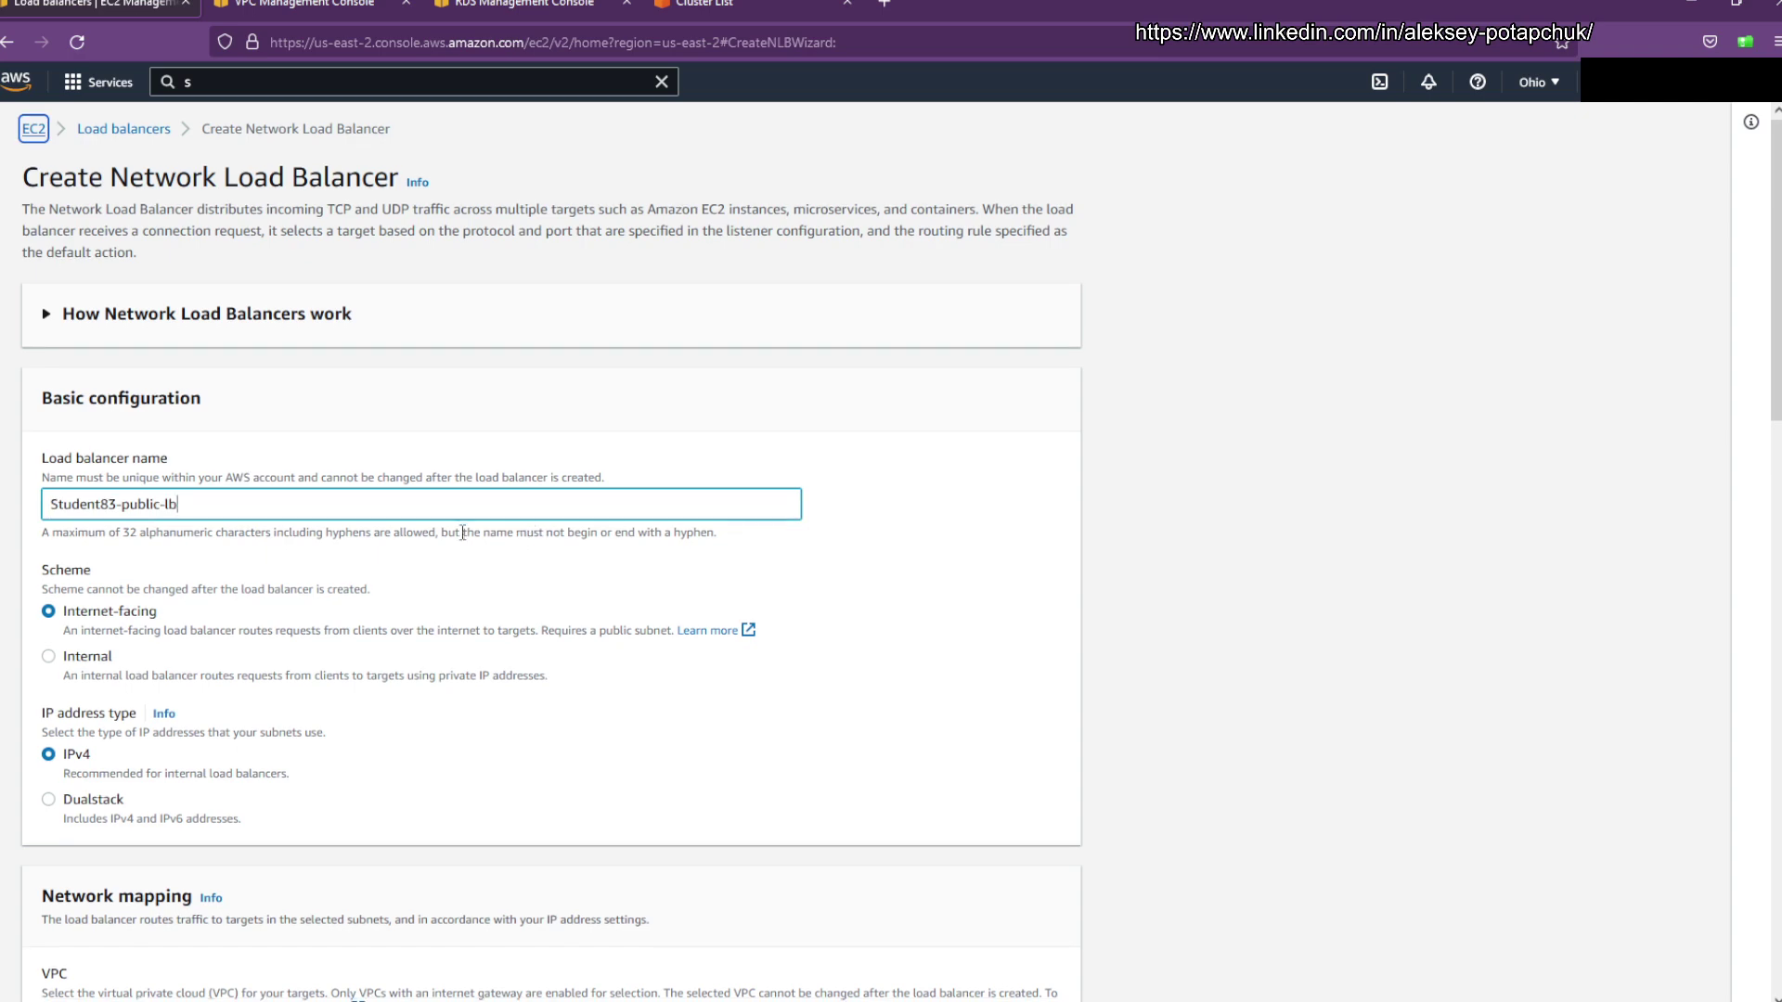
Step: Map it to student83-vpc with us-east-2a/public-subnet-0 and us-east-2b/public-subnet-1
{"action": "scroll", "coordinate": [464, 482], "scroll_direction": "down", "scroll_amount": 3}
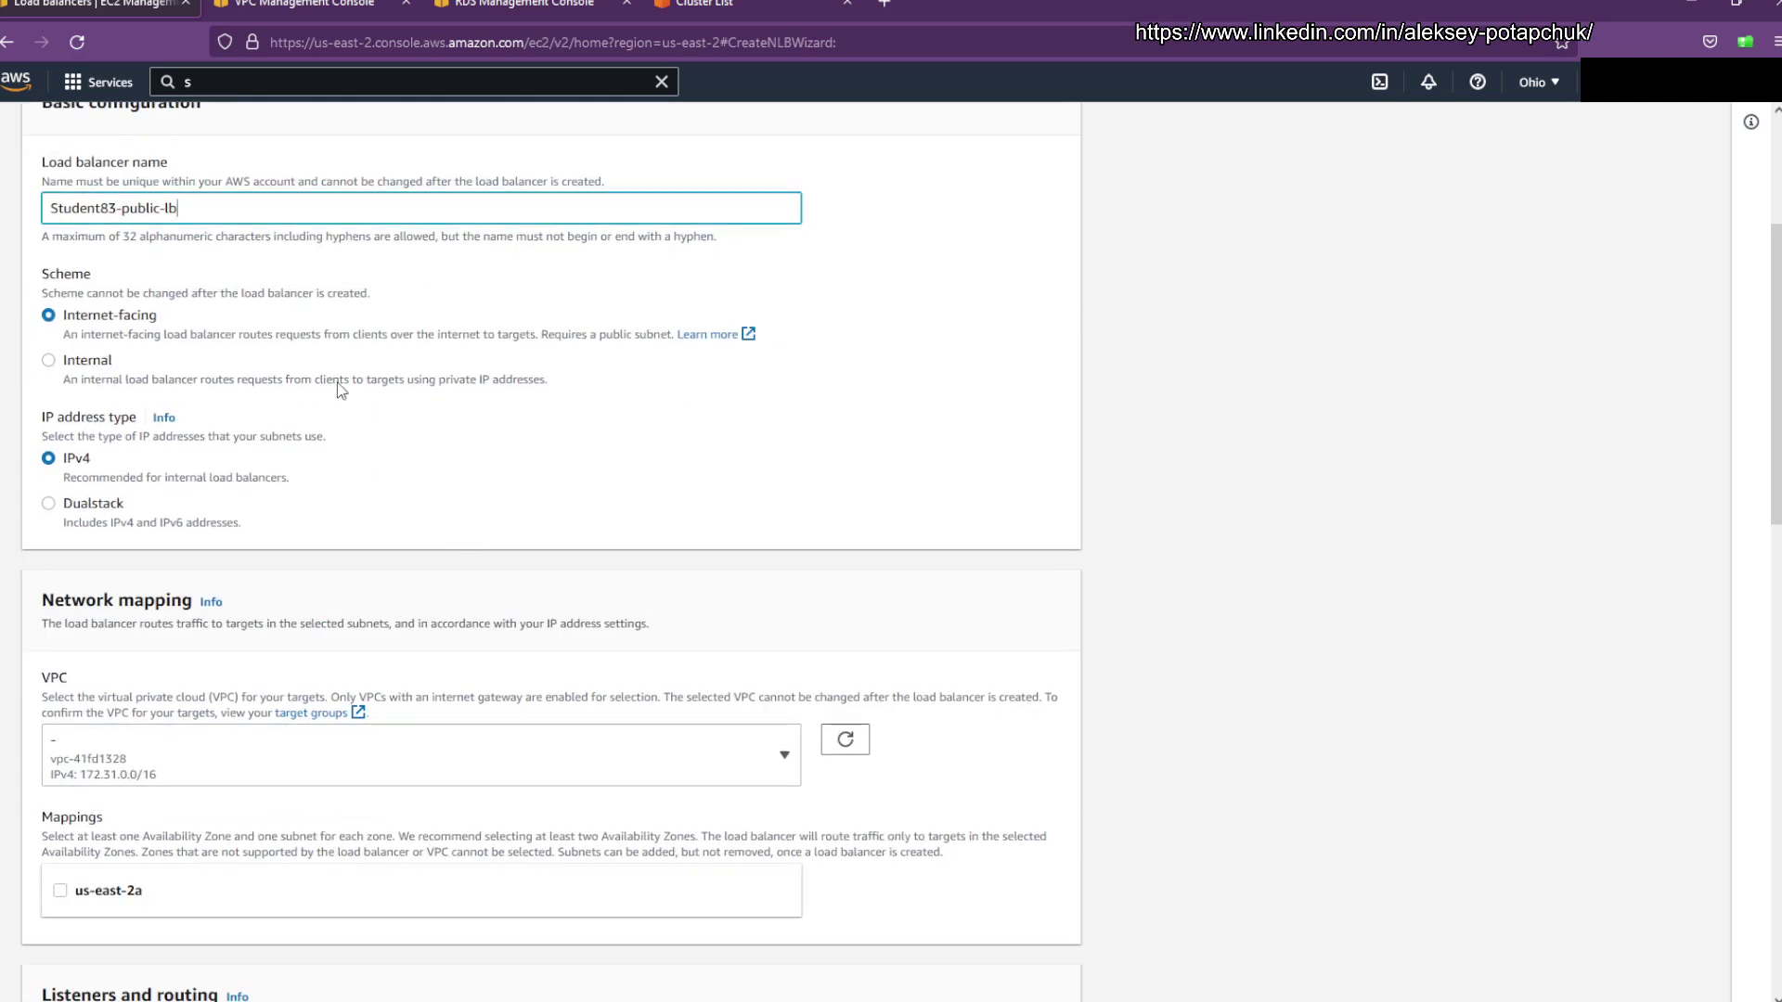
{"action": "left_click", "coordinate": [381, 742]}
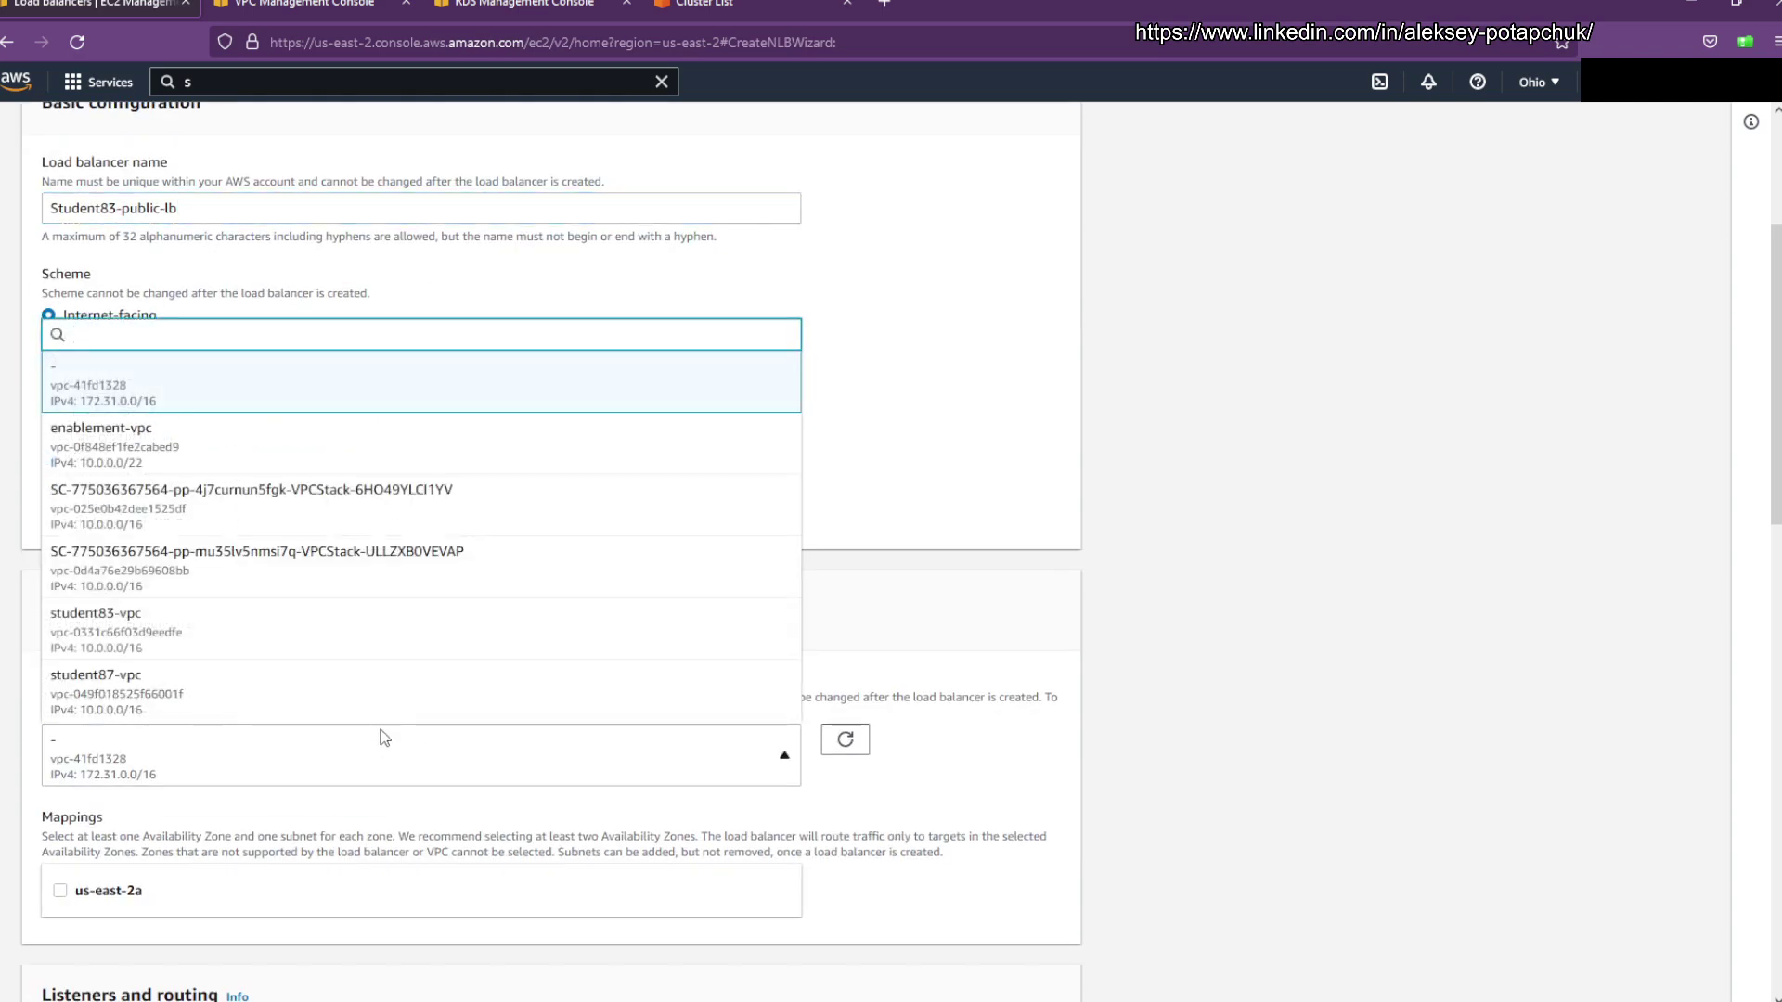
{"action": "left_click", "coordinate": [210, 657]}
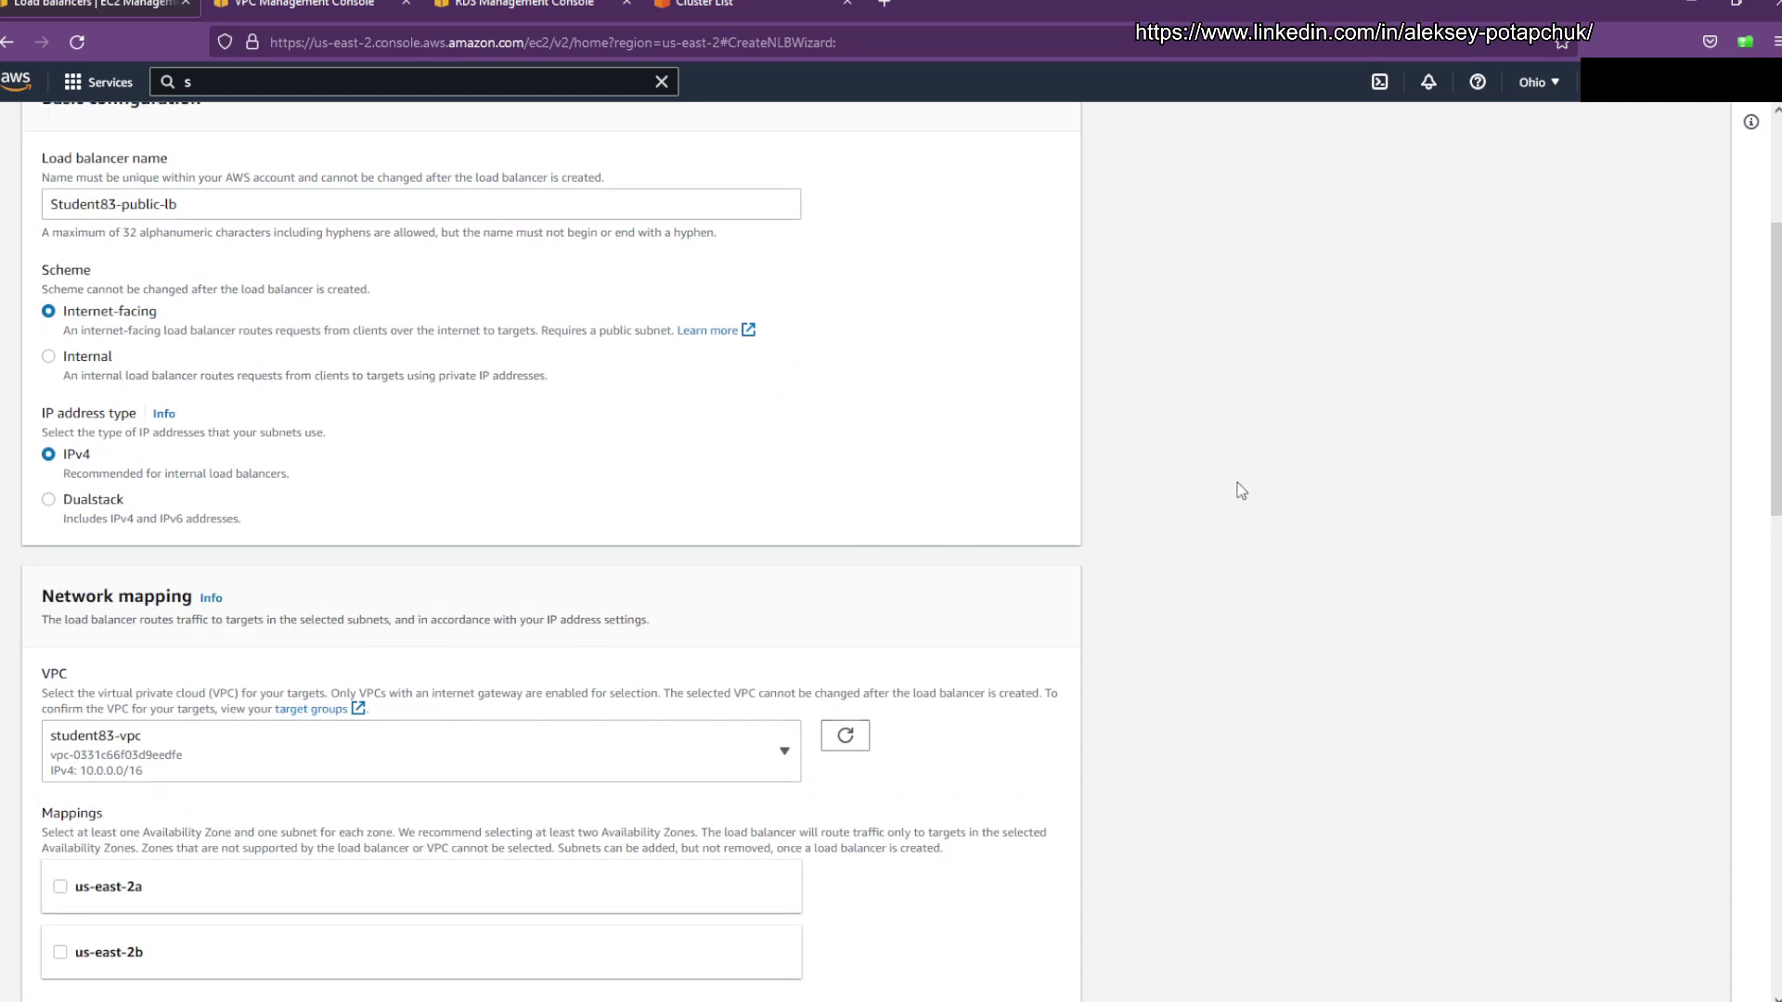
{"action": "scroll", "coordinate": [1214, 492], "scroll_direction": "down", "scroll_amount": 4}
{"action": "left_click", "coordinate": [62, 490]}
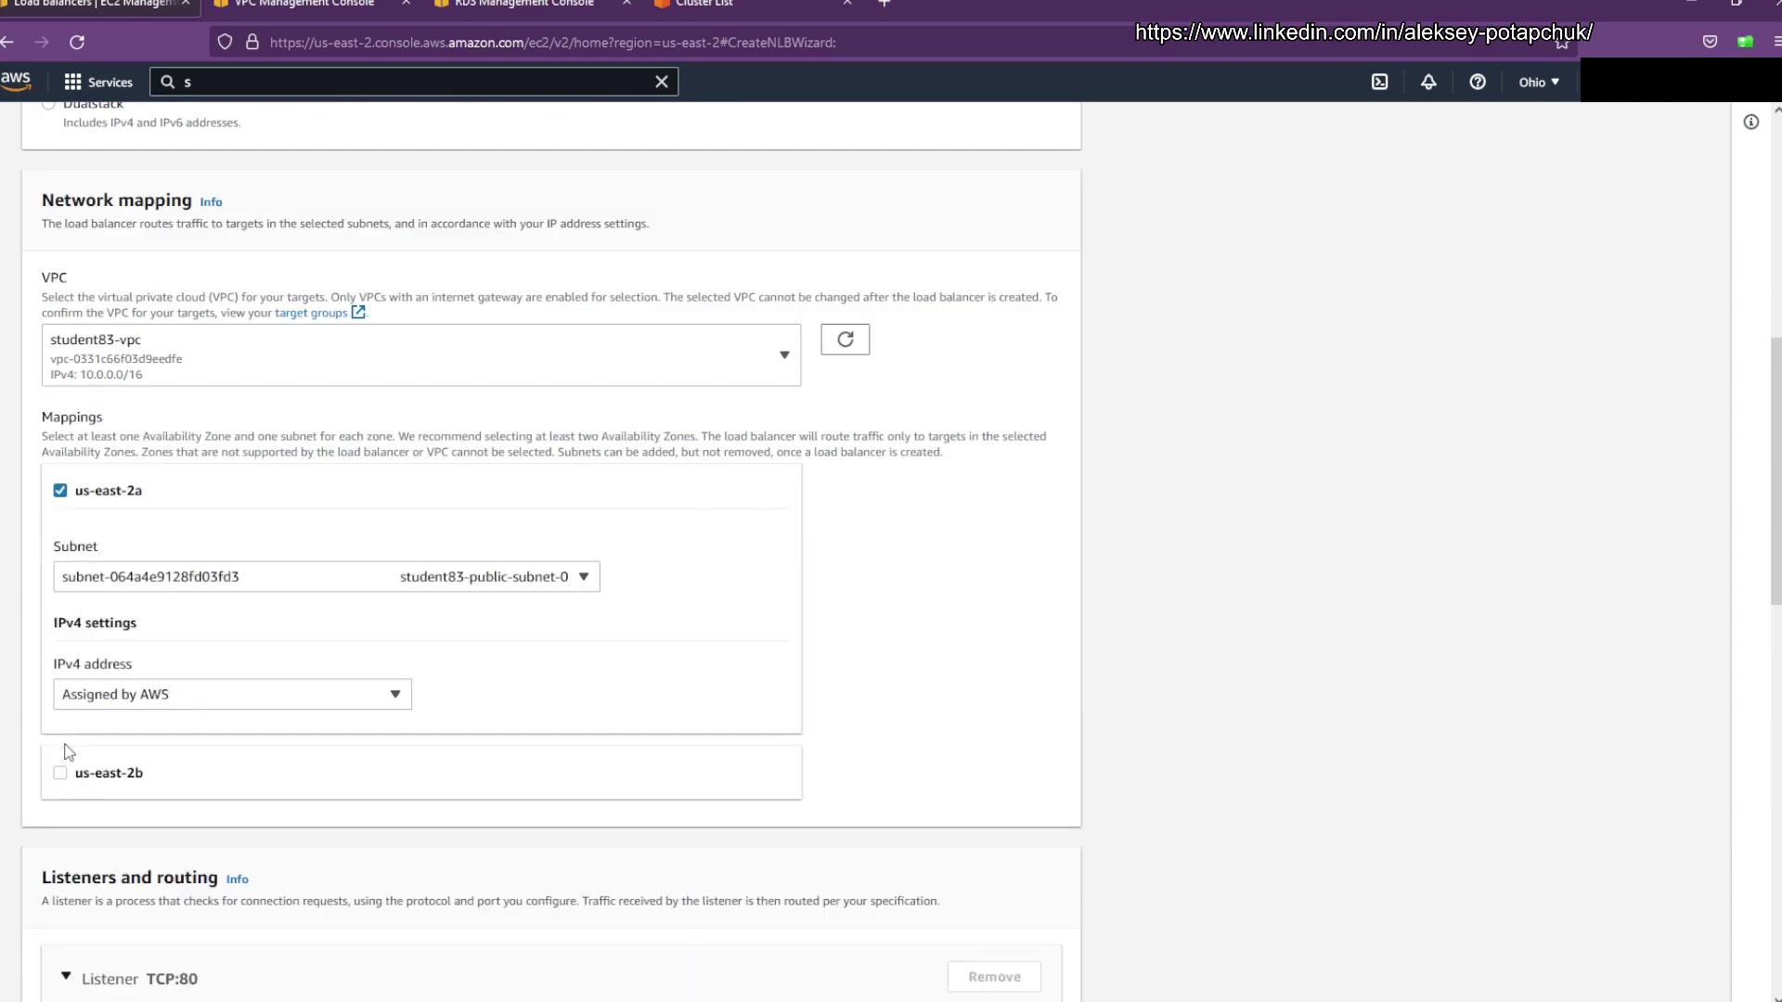
{"action": "left_click", "coordinate": [61, 772]}
{"action": "left_click", "coordinate": [389, 581]}
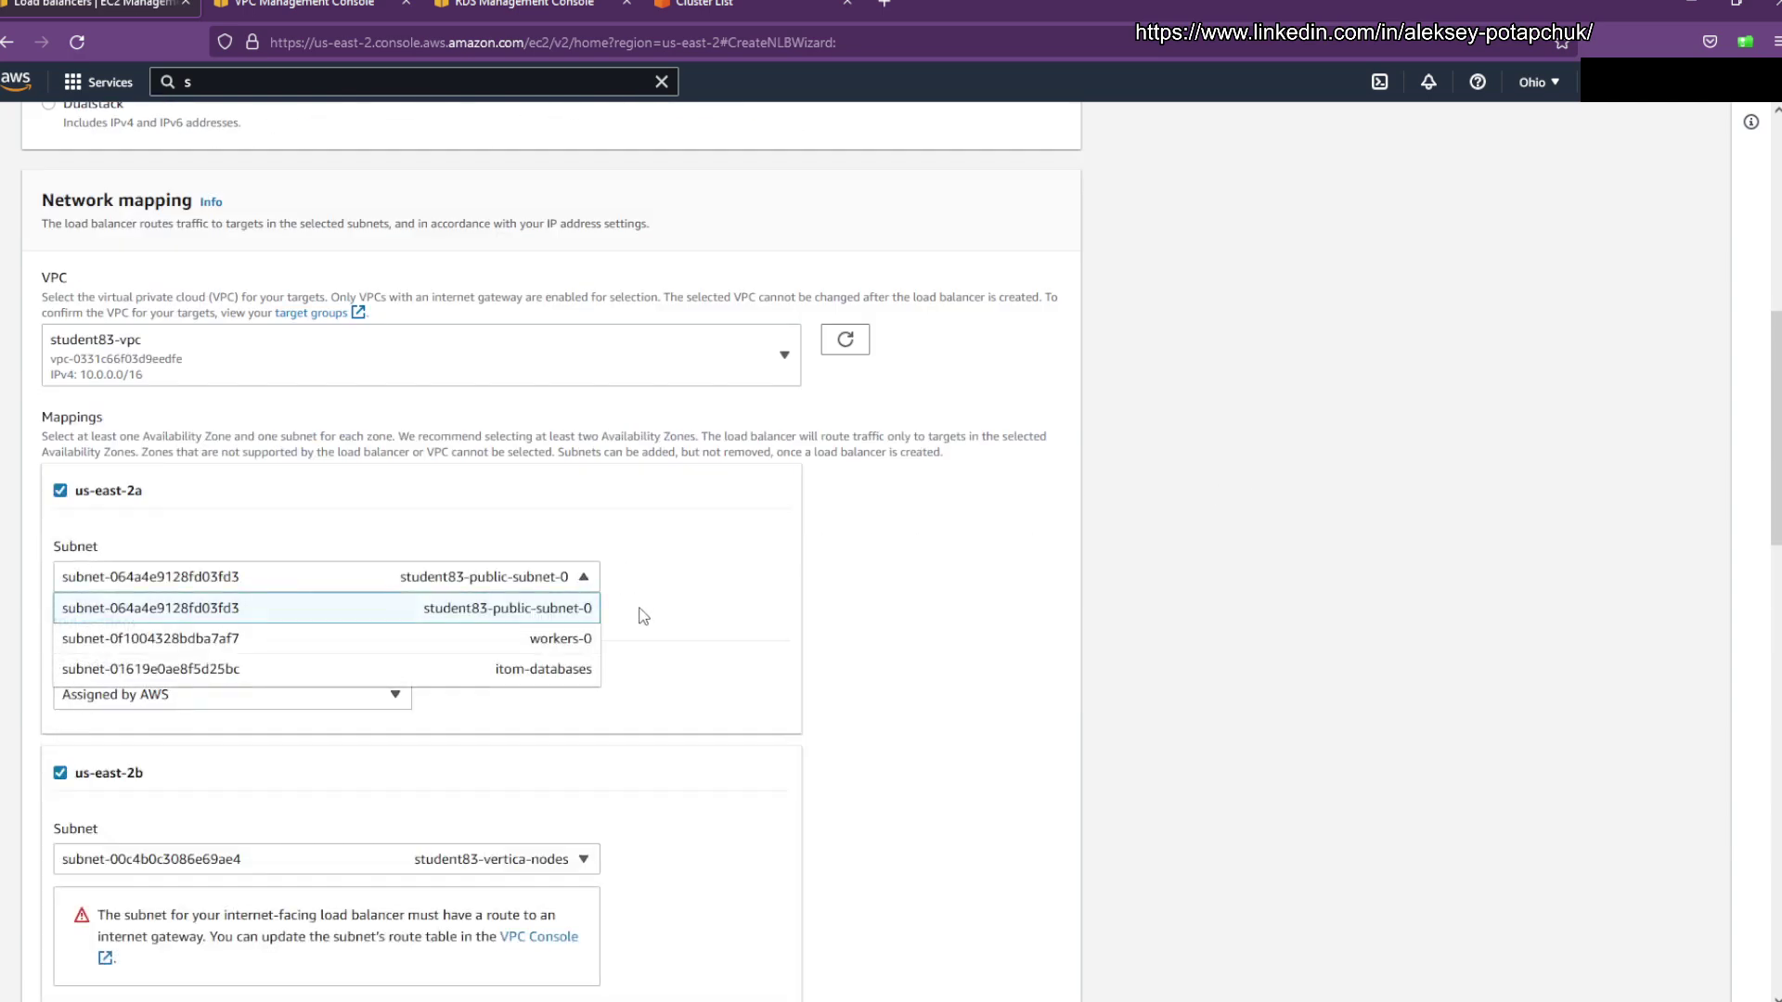
{"action": "left_click", "coordinate": [486, 616]}
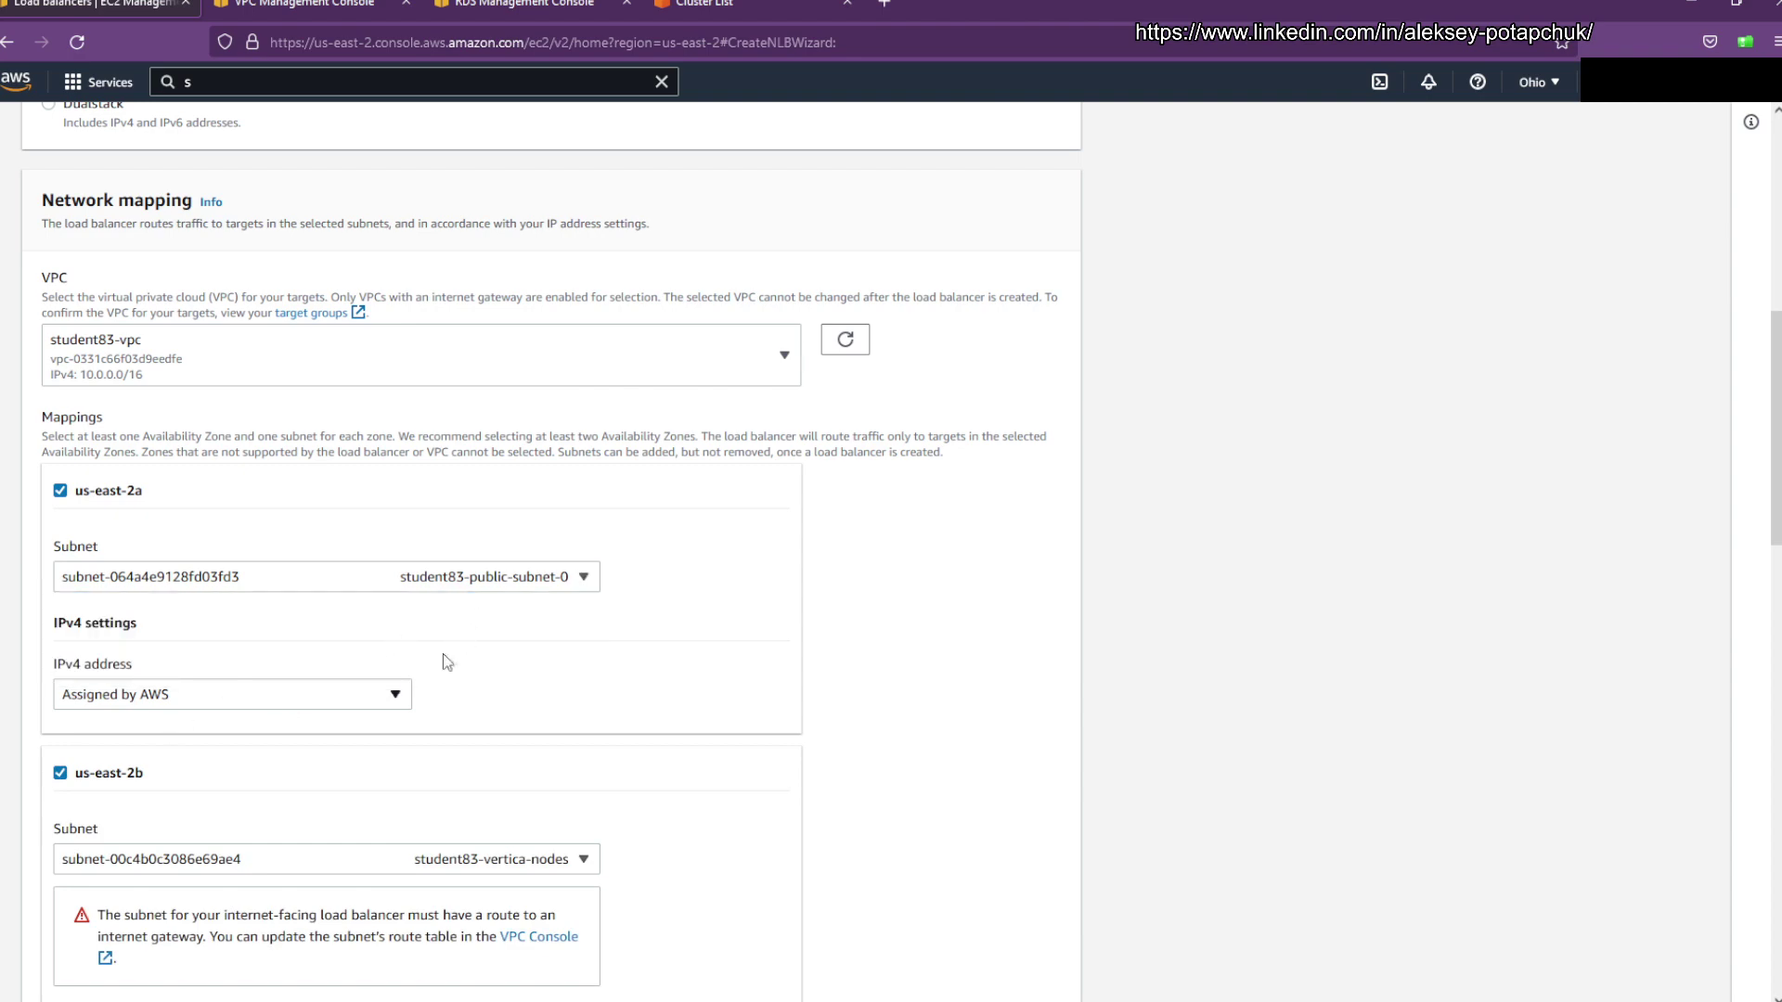
{"action": "scroll", "coordinate": [446, 661], "scroll_direction": "down", "scroll_amount": 2}
{"action": "left_click", "coordinate": [472, 659]}
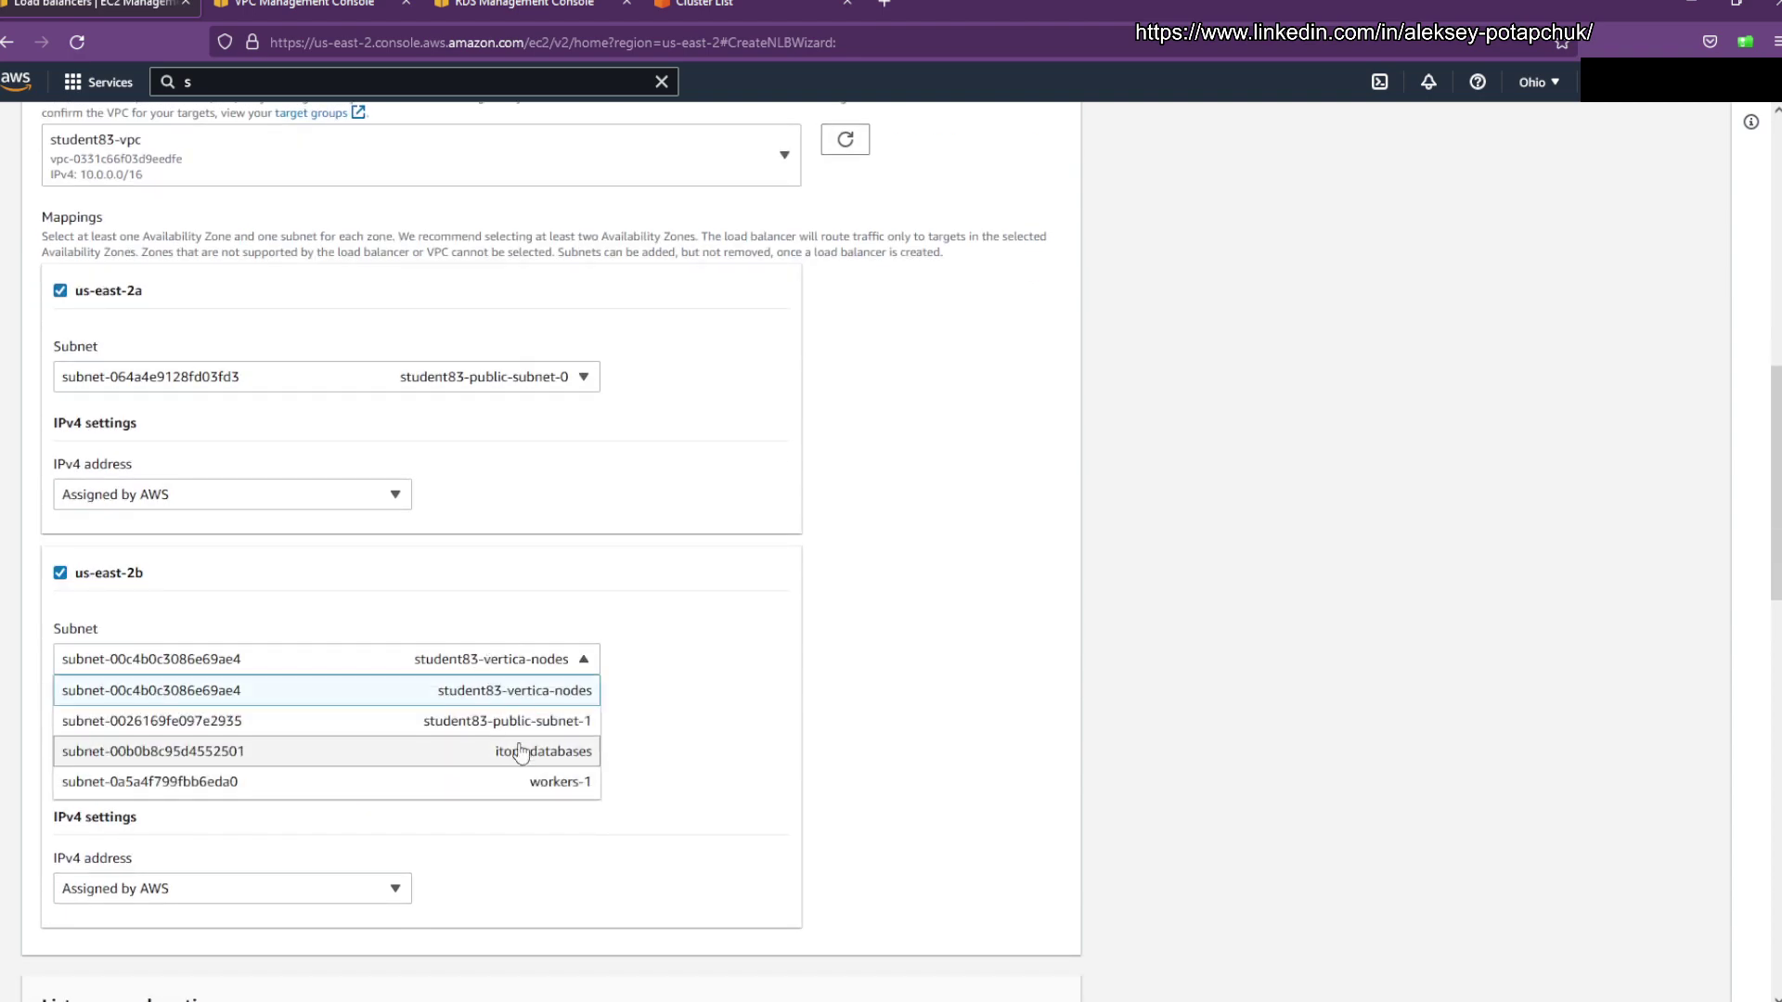
{"action": "left_click", "coordinate": [538, 721]}
{"action": "scroll", "coordinate": [696, 553], "scroll_direction": "down", "scroll_amount": 2}
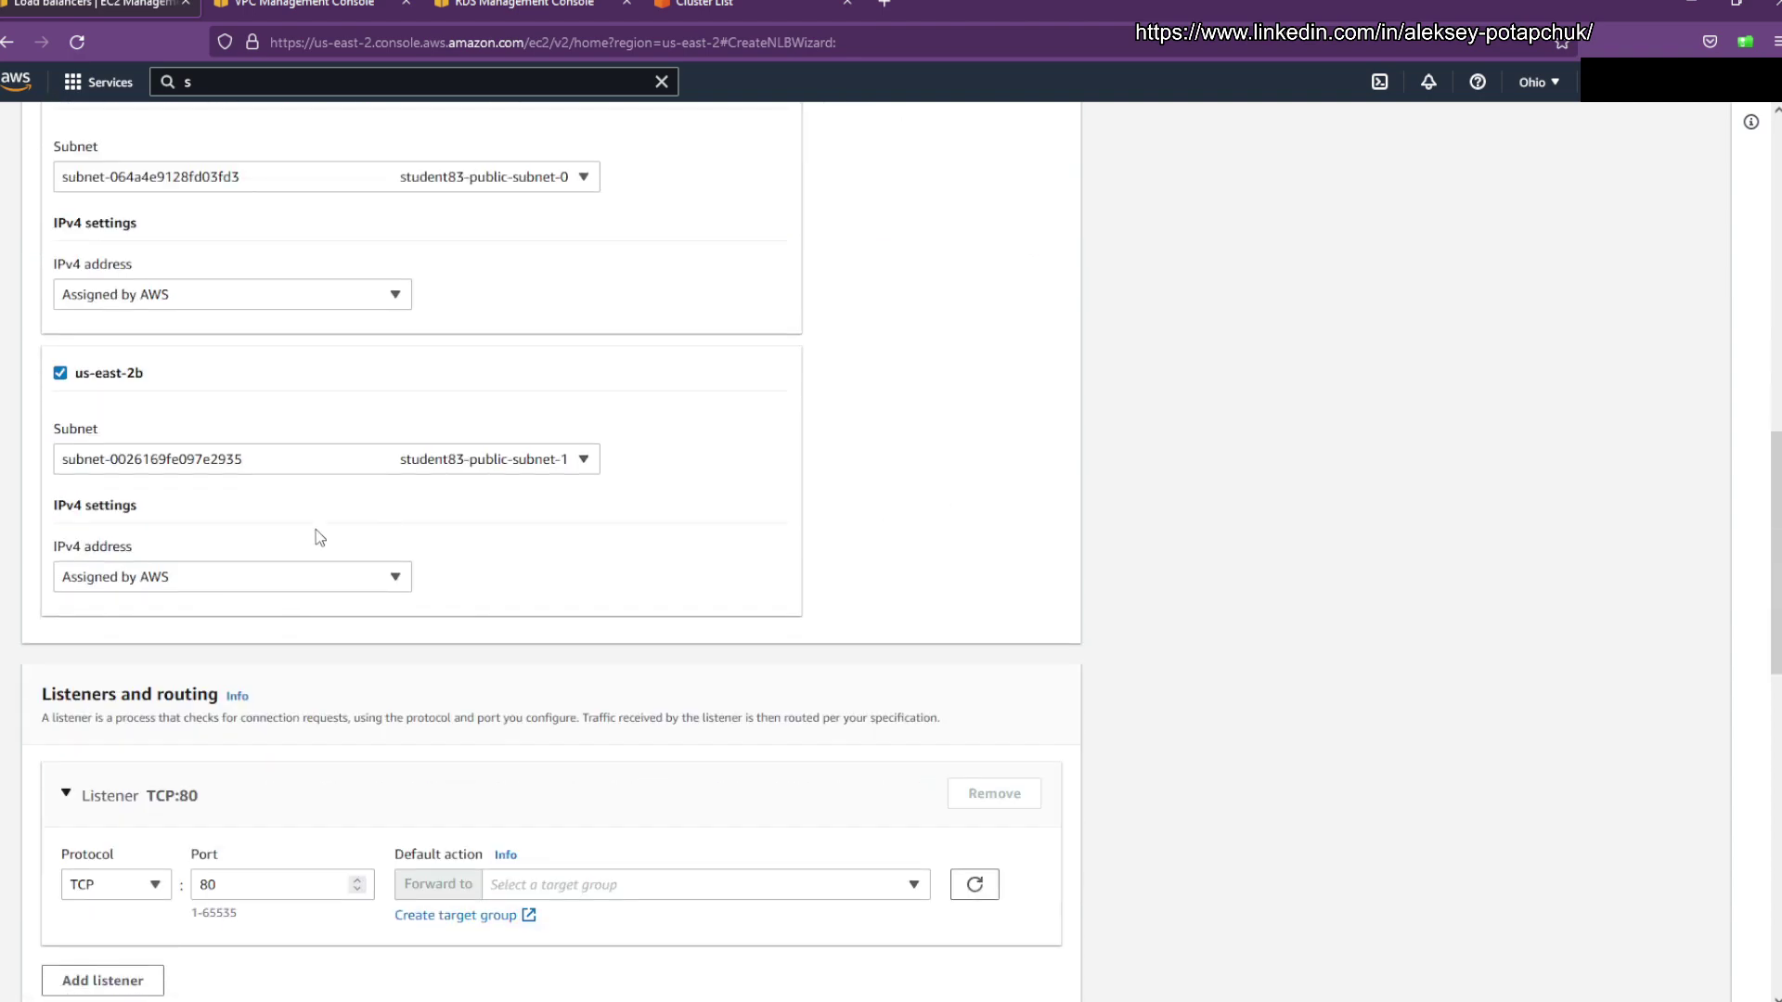
{"action": "scroll", "coordinate": [779, 544], "scroll_direction": "down", "scroll_amount": 2}
Step: Add a TLS:5443 listener forwarding to student83-public-tg
{"action": "left_click", "coordinate": [111, 687]}
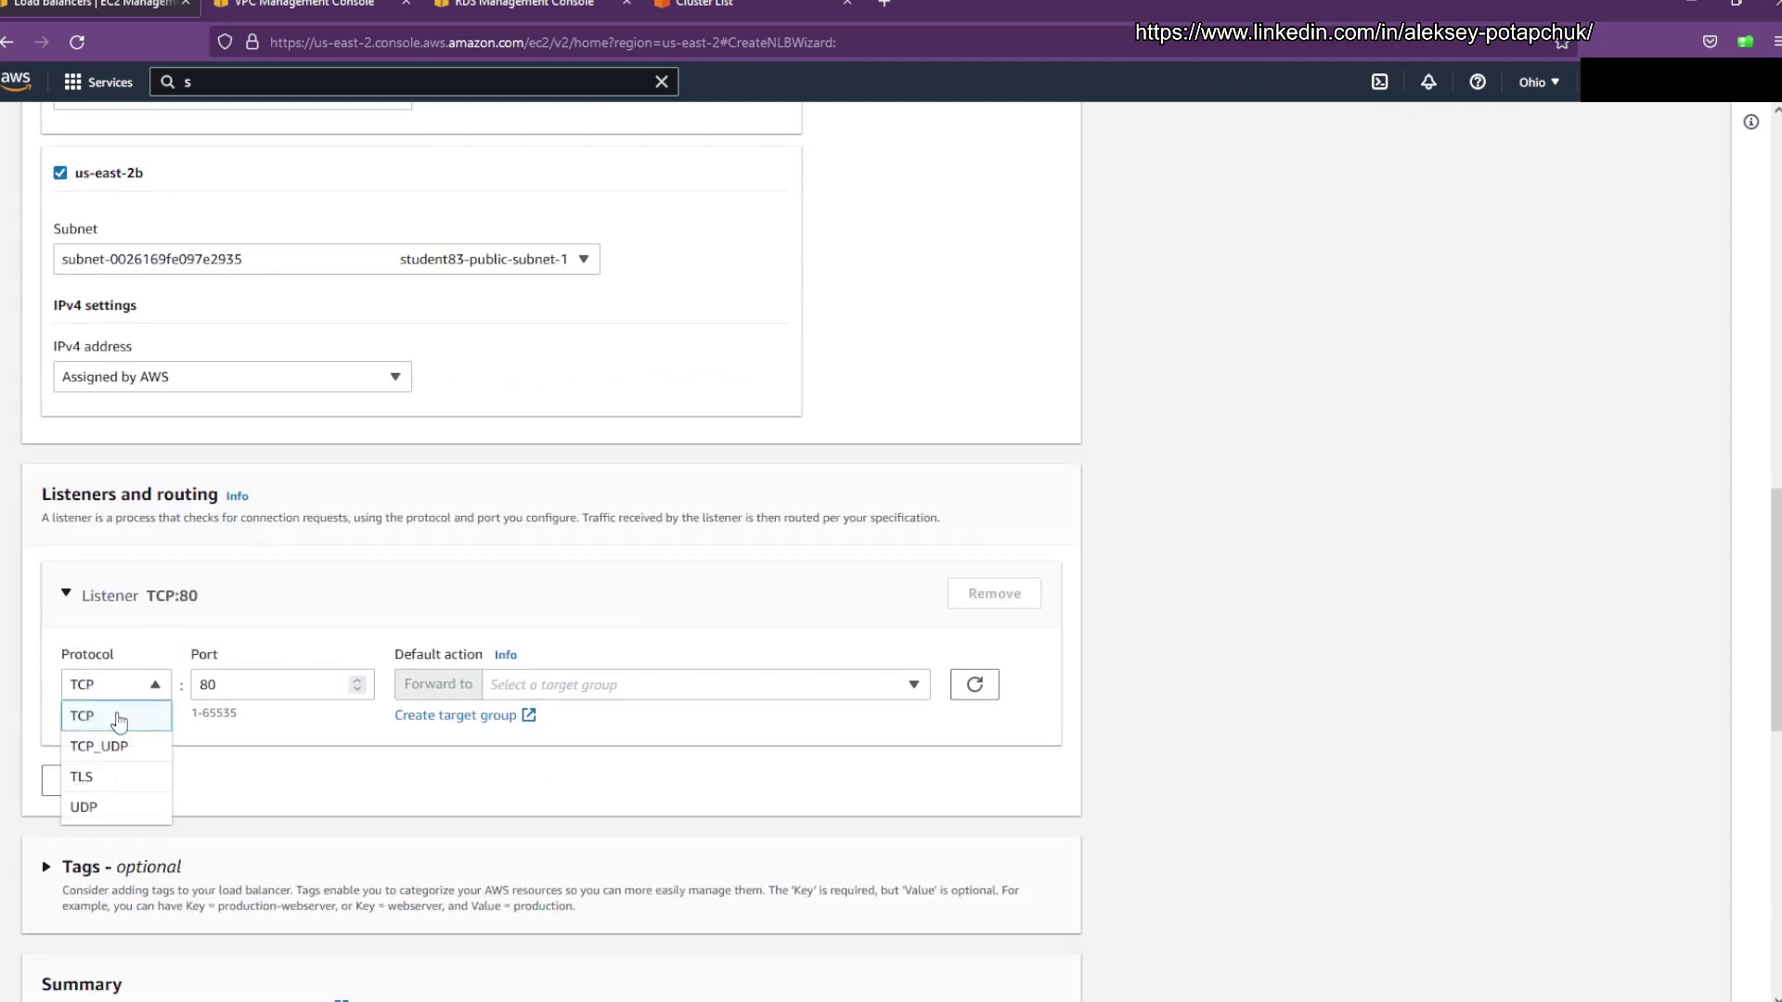
{"action": "left_click", "coordinate": [82, 776]}
{"action": "left_click", "coordinate": [291, 684]}
{"action": "key", "text": "ctrl+a"}
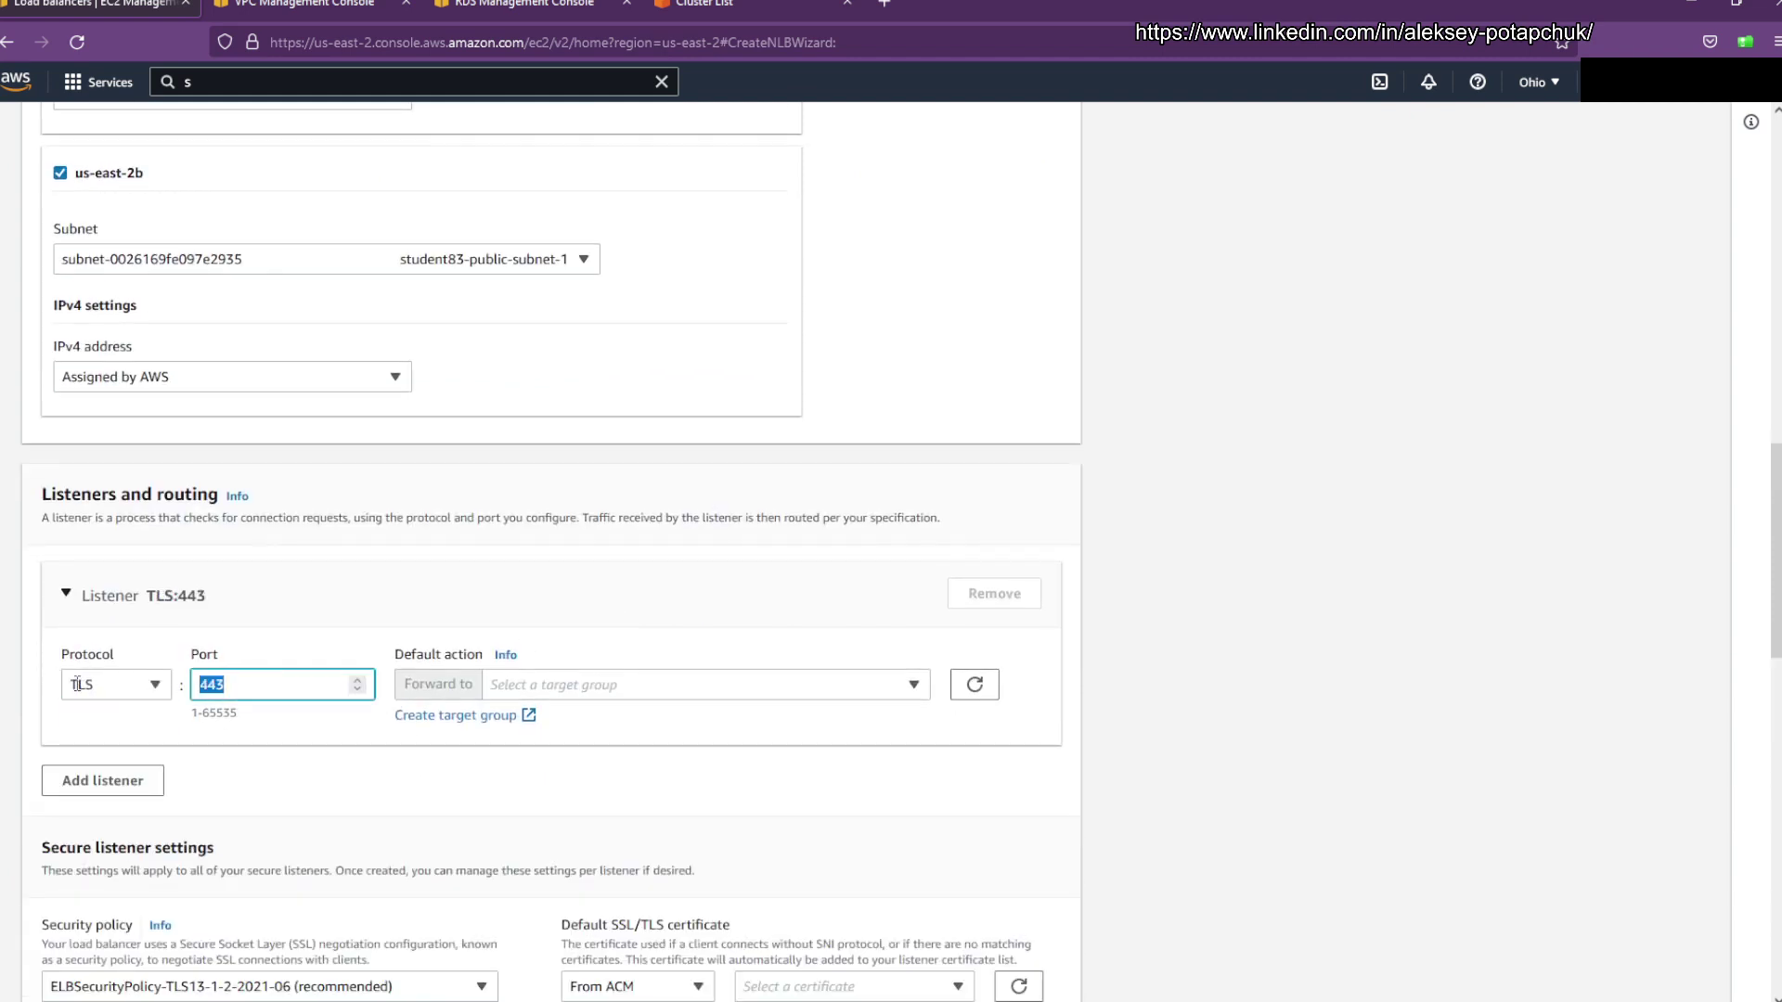
{"action": "type", "text": "5443"}
{"action": "left_click", "coordinate": [654, 685]}
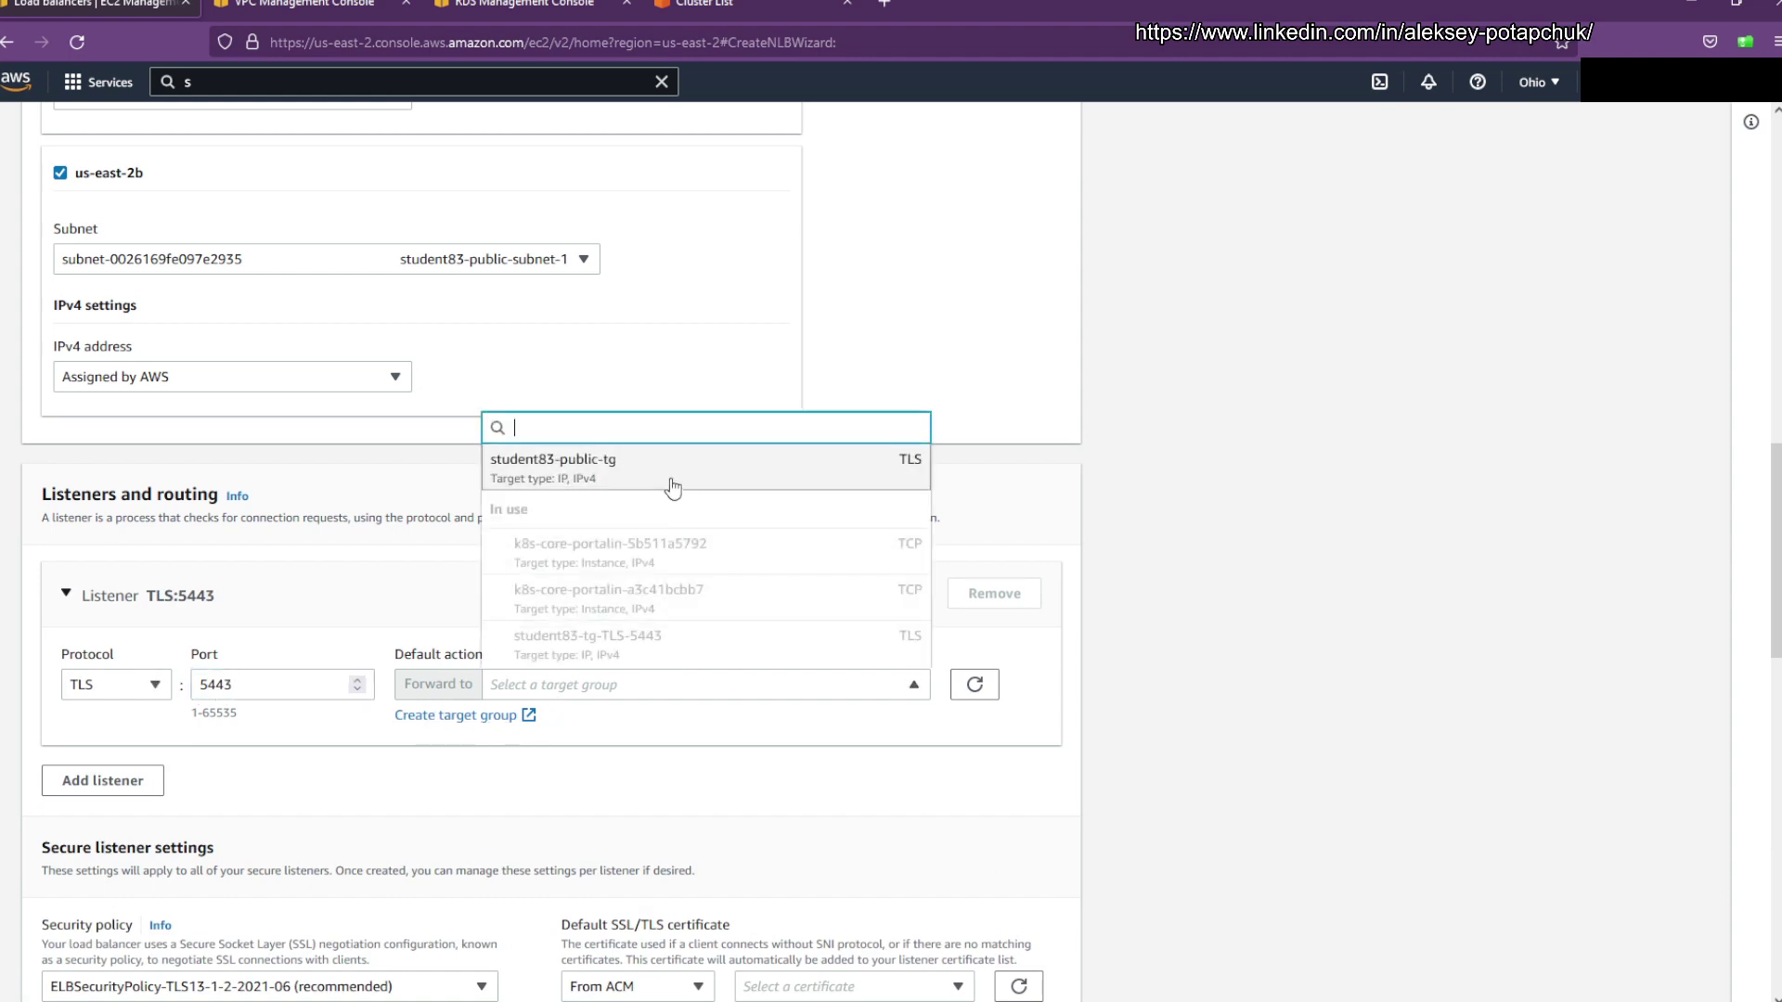
{"action": "left_click", "coordinate": [672, 489]}
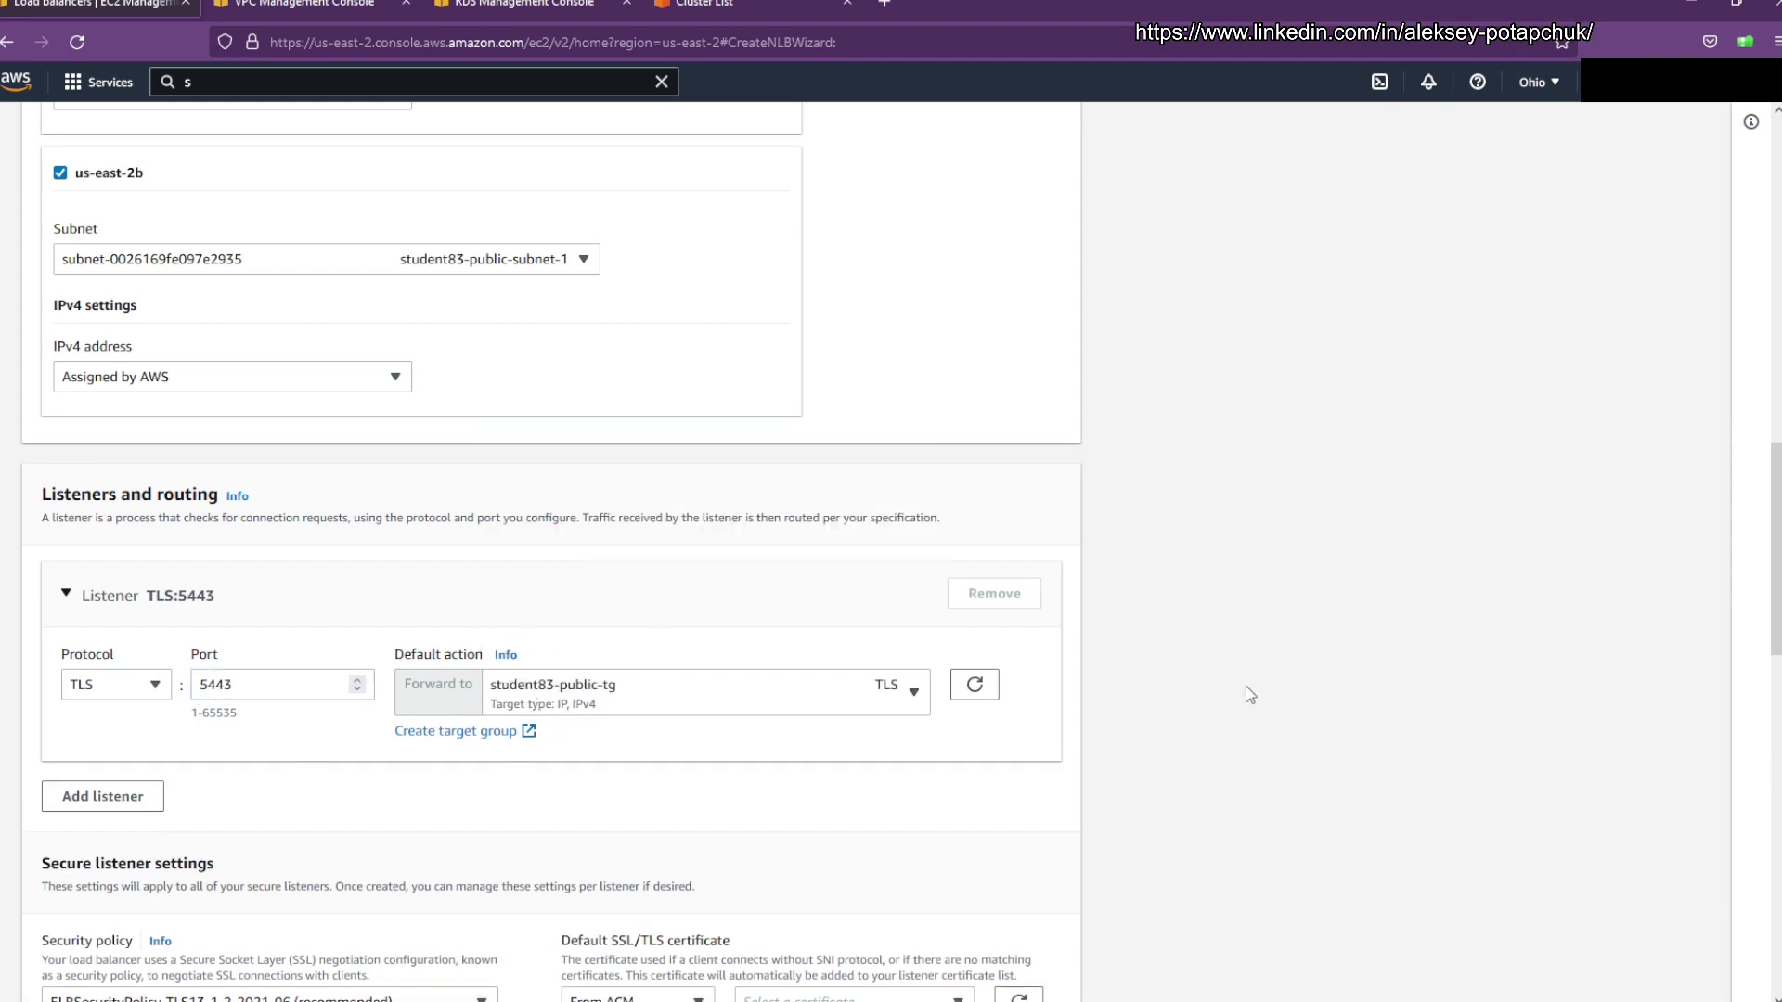
Step: Double-check the listener port 5443 and the student83-public-tg target group
{"action": "scroll", "coordinate": [747, 663], "scroll_direction": "down", "scroll_amount": 2}
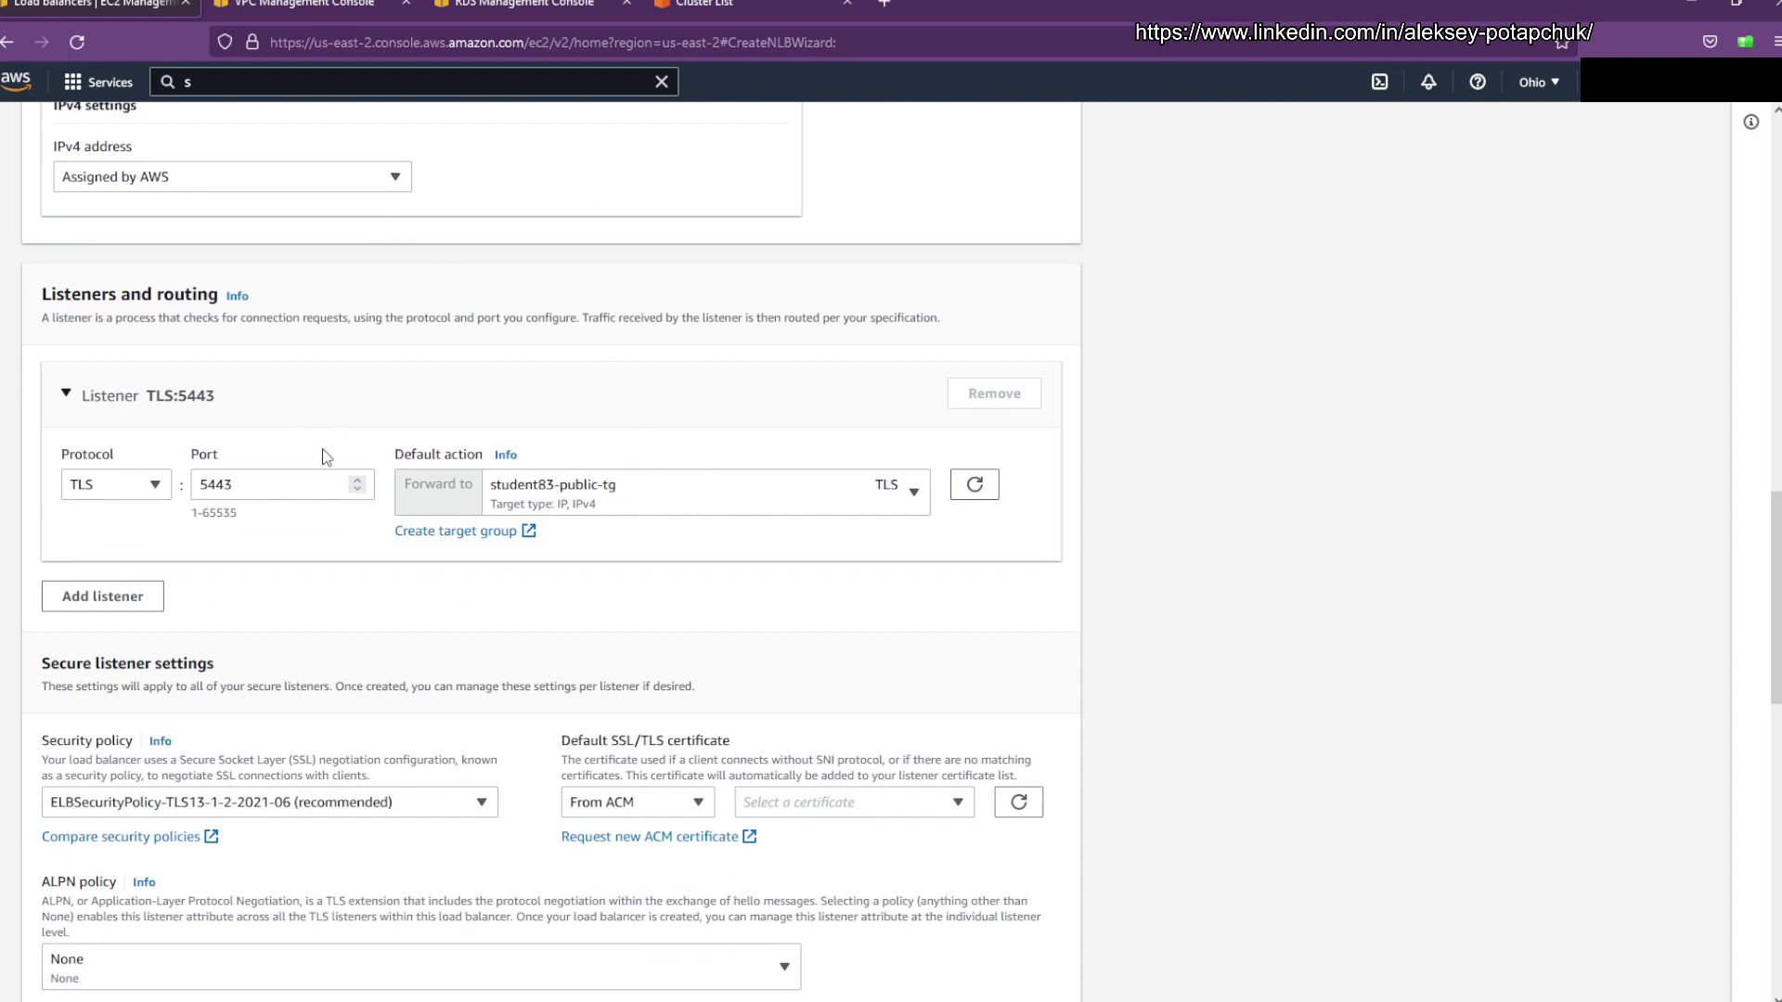
{"action": "left_click", "coordinate": [245, 483]}
{"action": "left_click_drag", "start_coordinate": [245, 482], "coordinate": [192, 482]}
{"action": "left_click", "coordinate": [287, 480]}
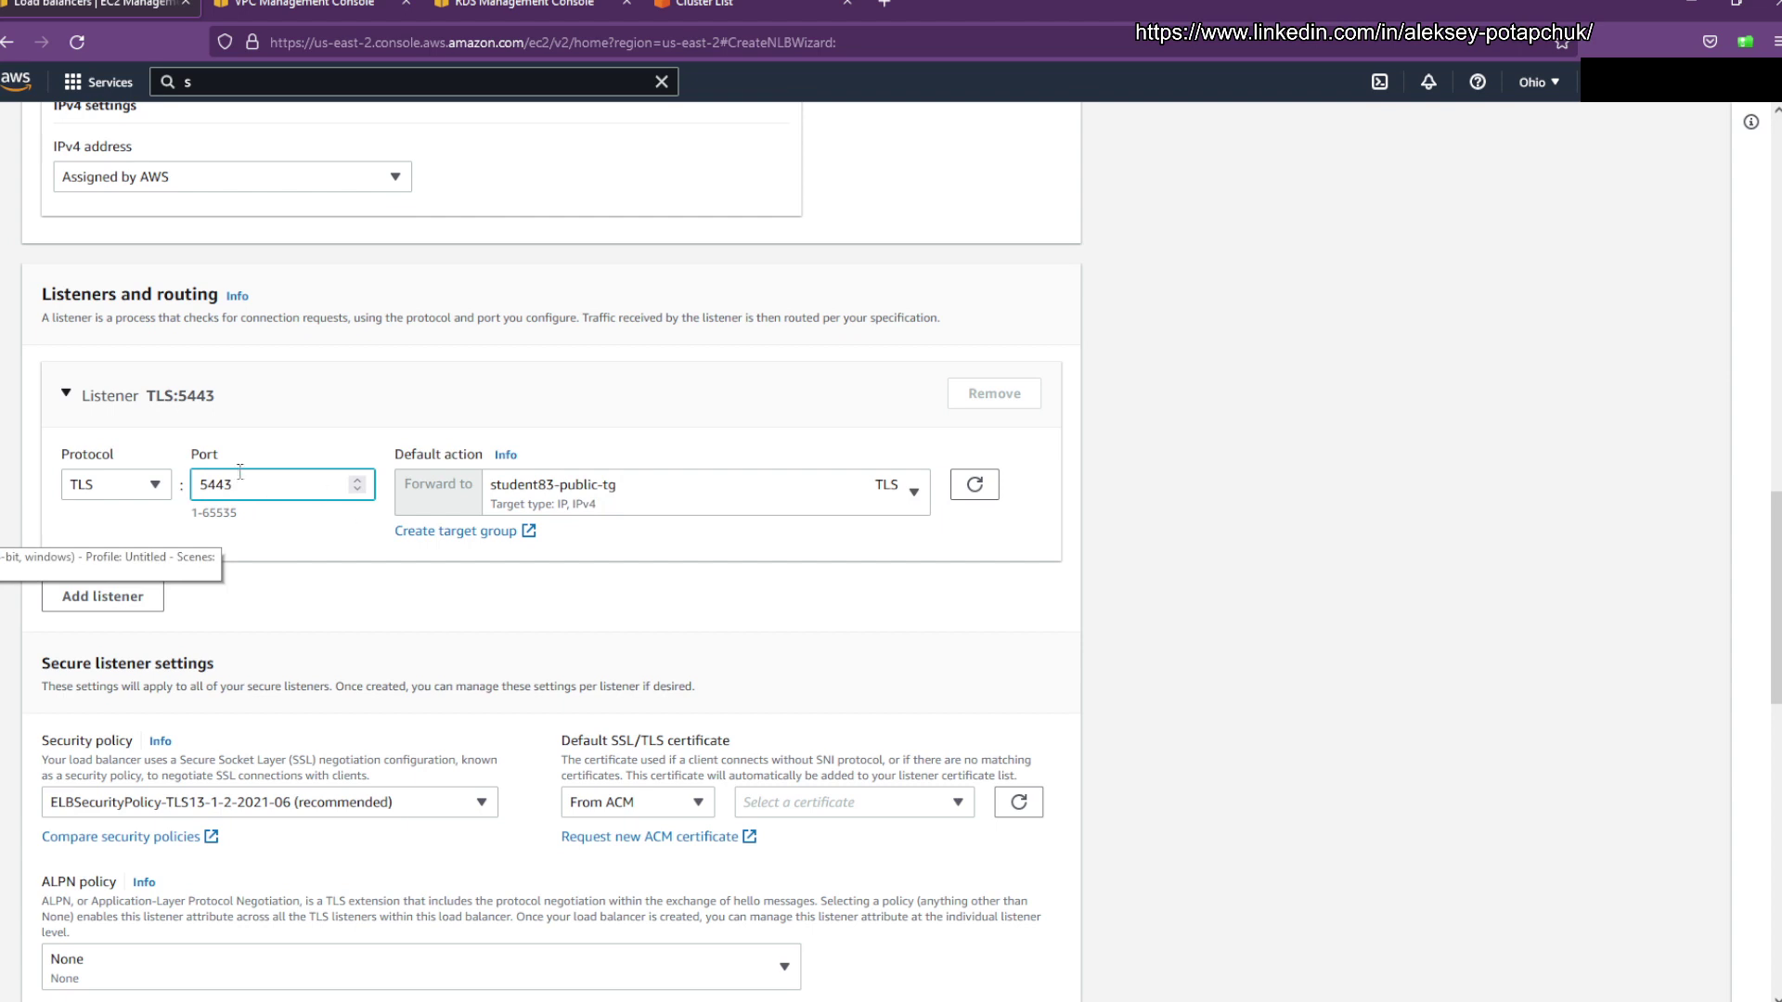
{"action": "left_click", "coordinate": [648, 504]}
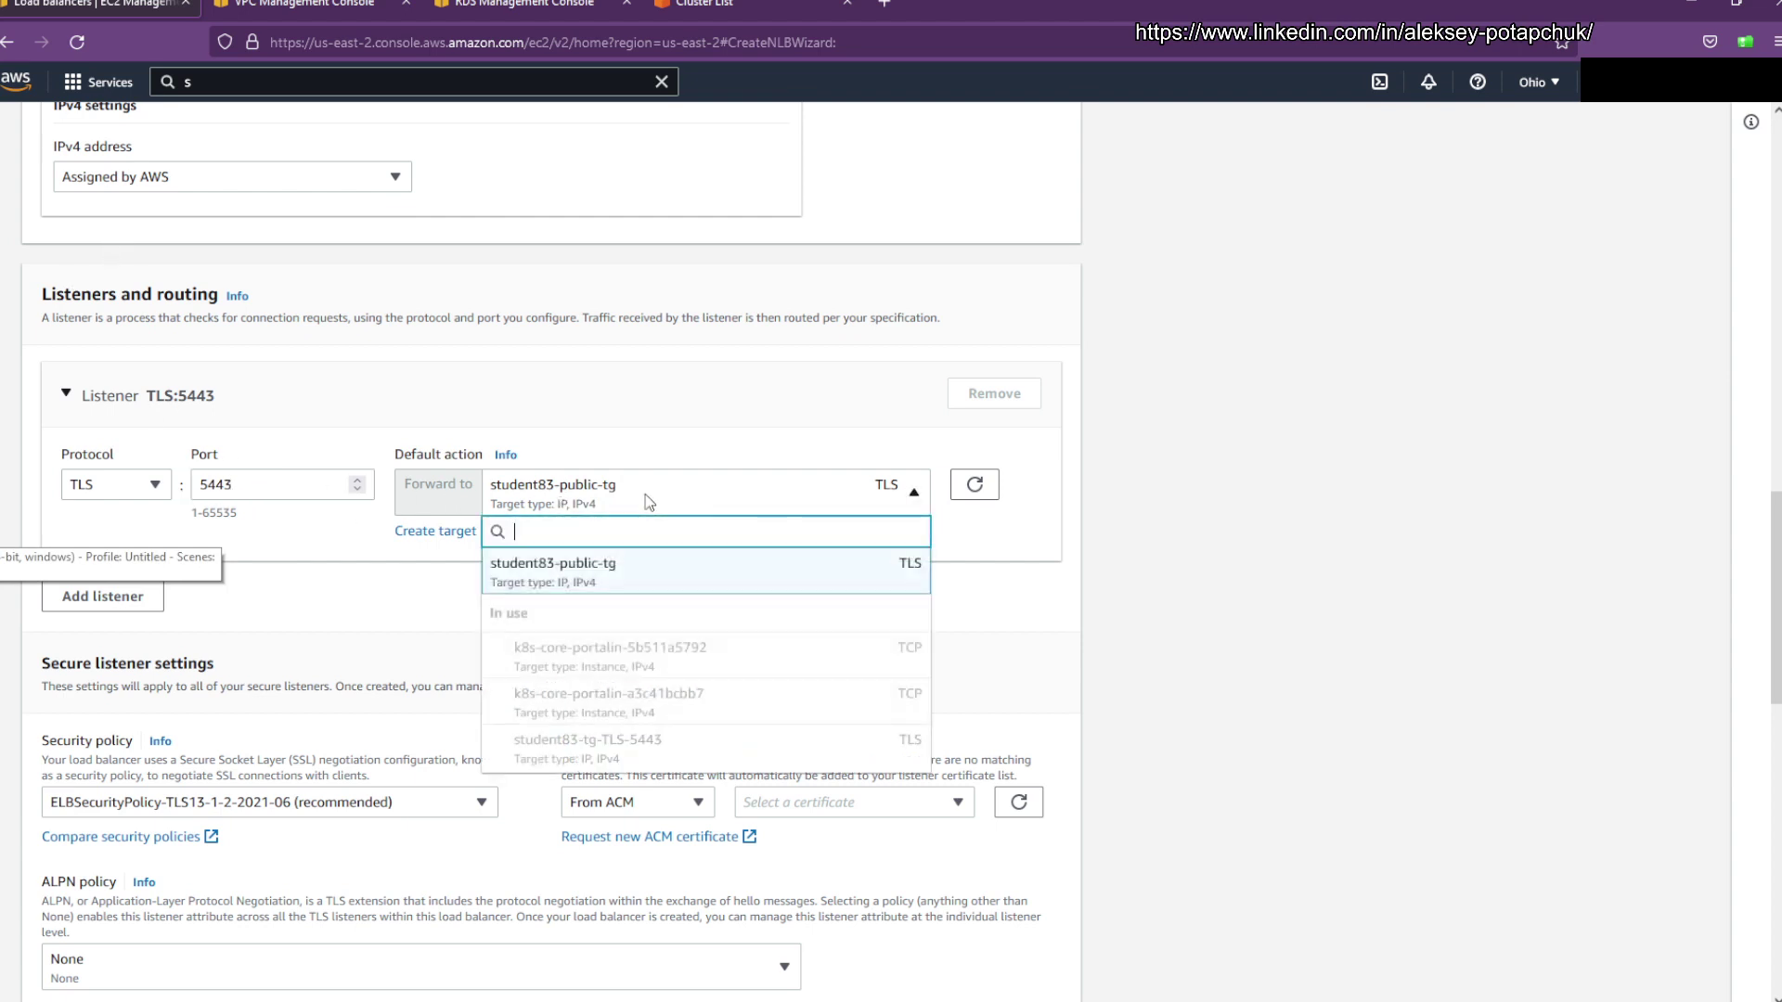
{"action": "left_click", "coordinate": [735, 464]}
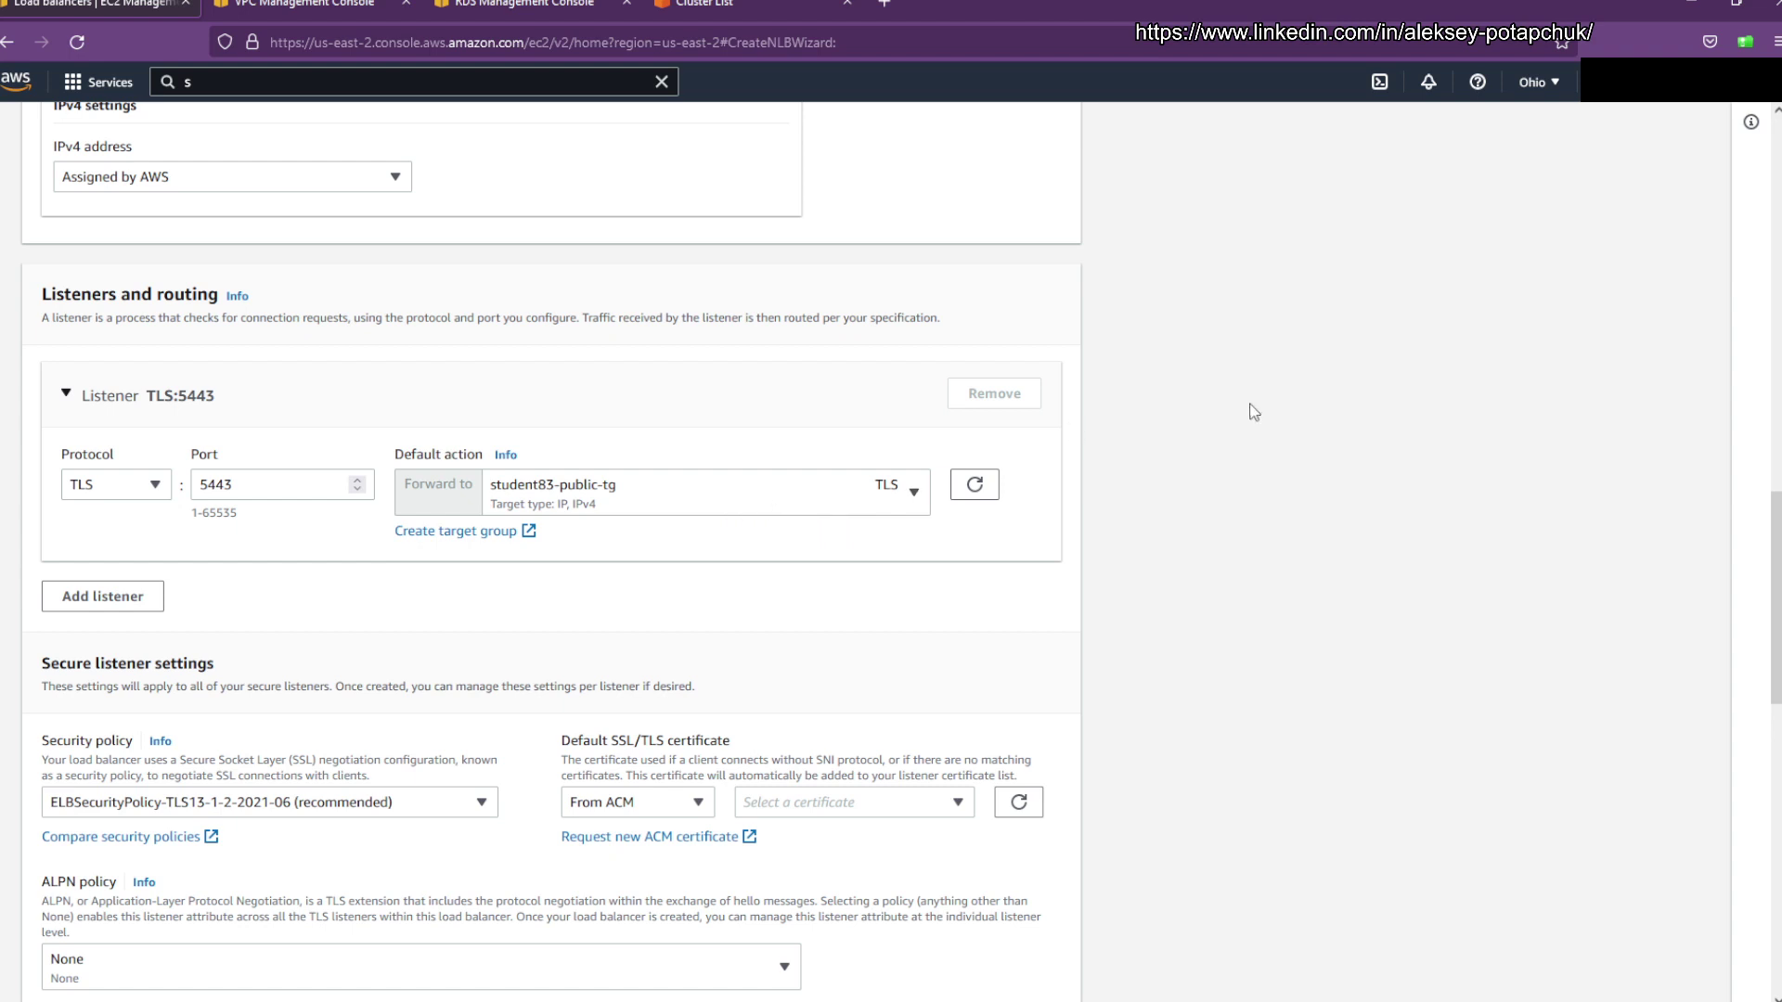
{"action": "scroll", "coordinate": [719, 684], "scroll_direction": "down", "scroll_amount": 2}
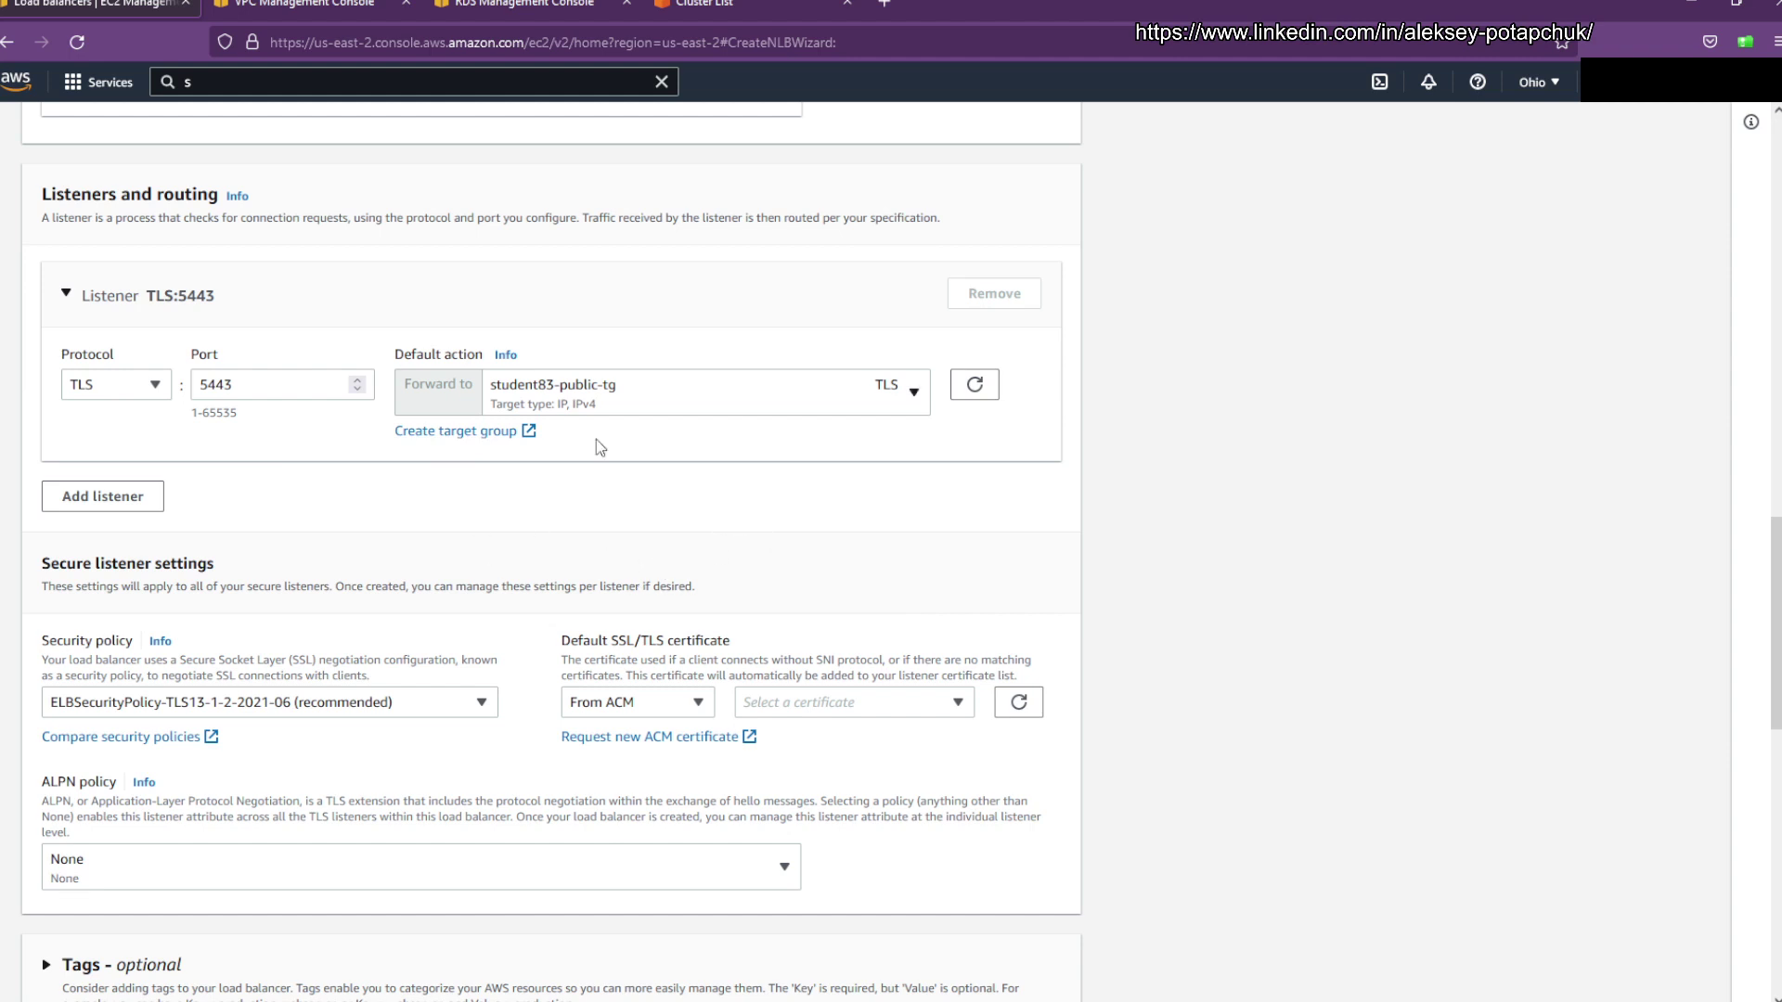
{"action": "scroll", "coordinate": [600, 448], "scroll_direction": "down", "scroll_amount": 2}
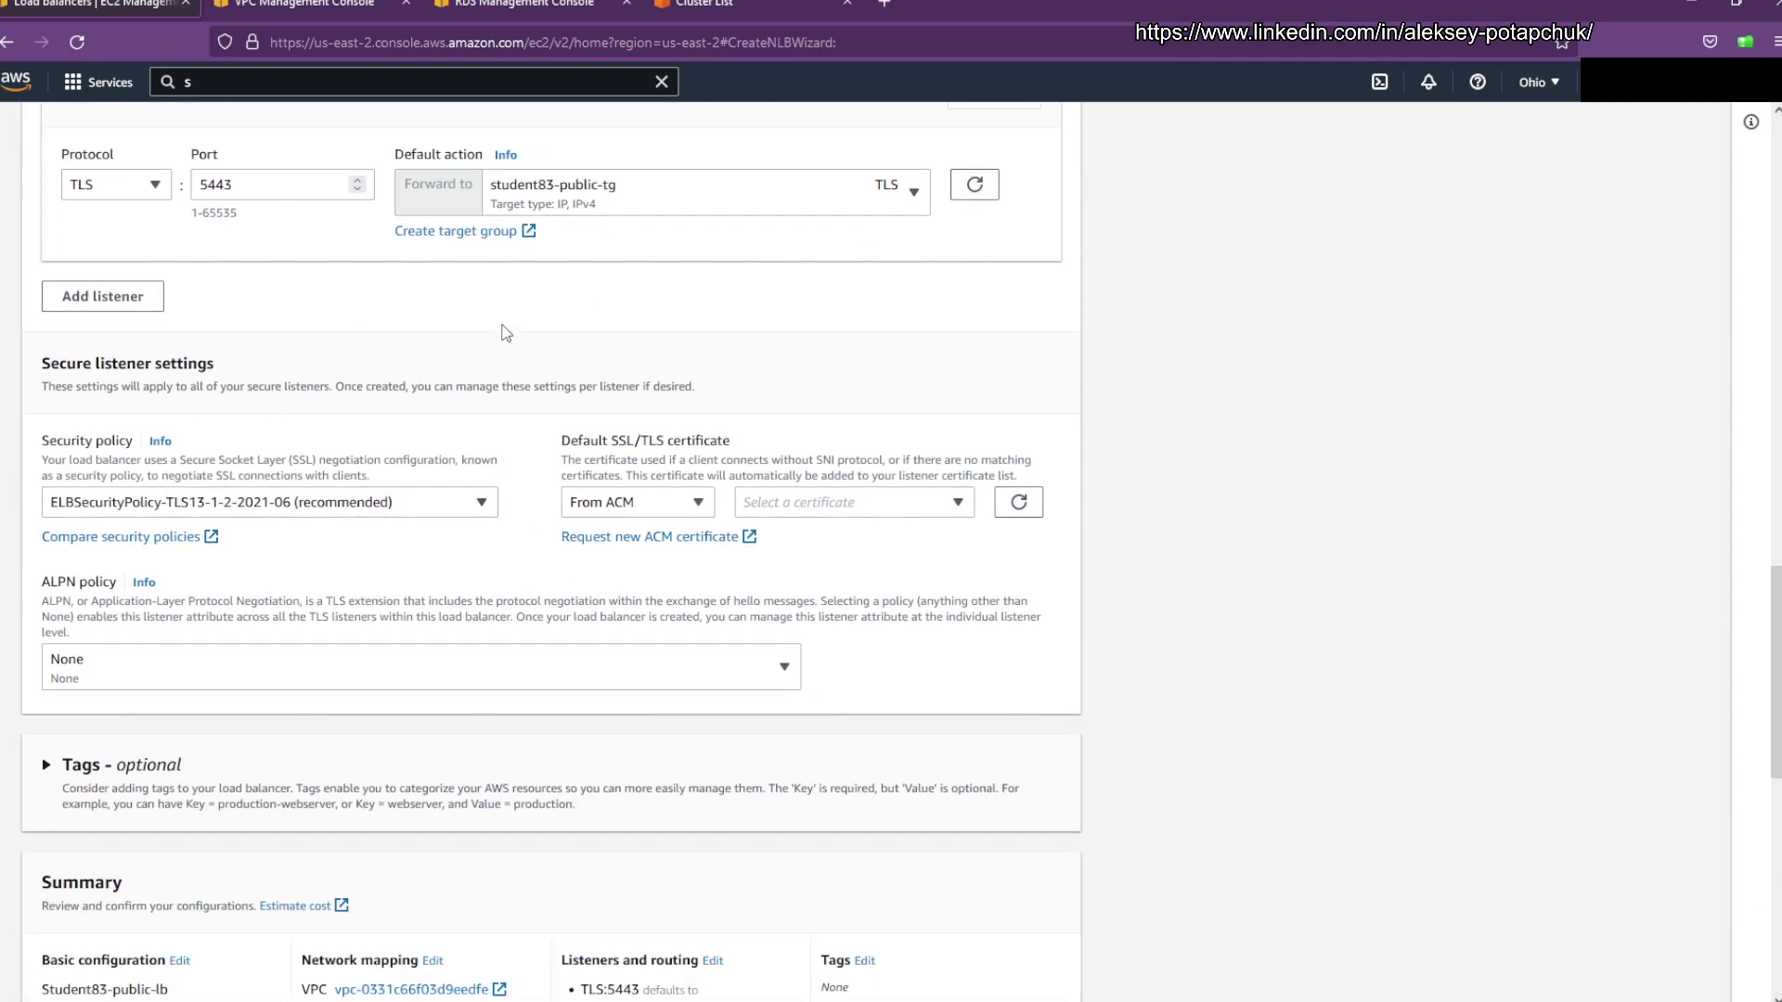
Step: Keep the recommended security policy, use the student83.opsbenablement.com certificate, and create the load balancer
{"action": "left_click", "coordinate": [329, 509]}
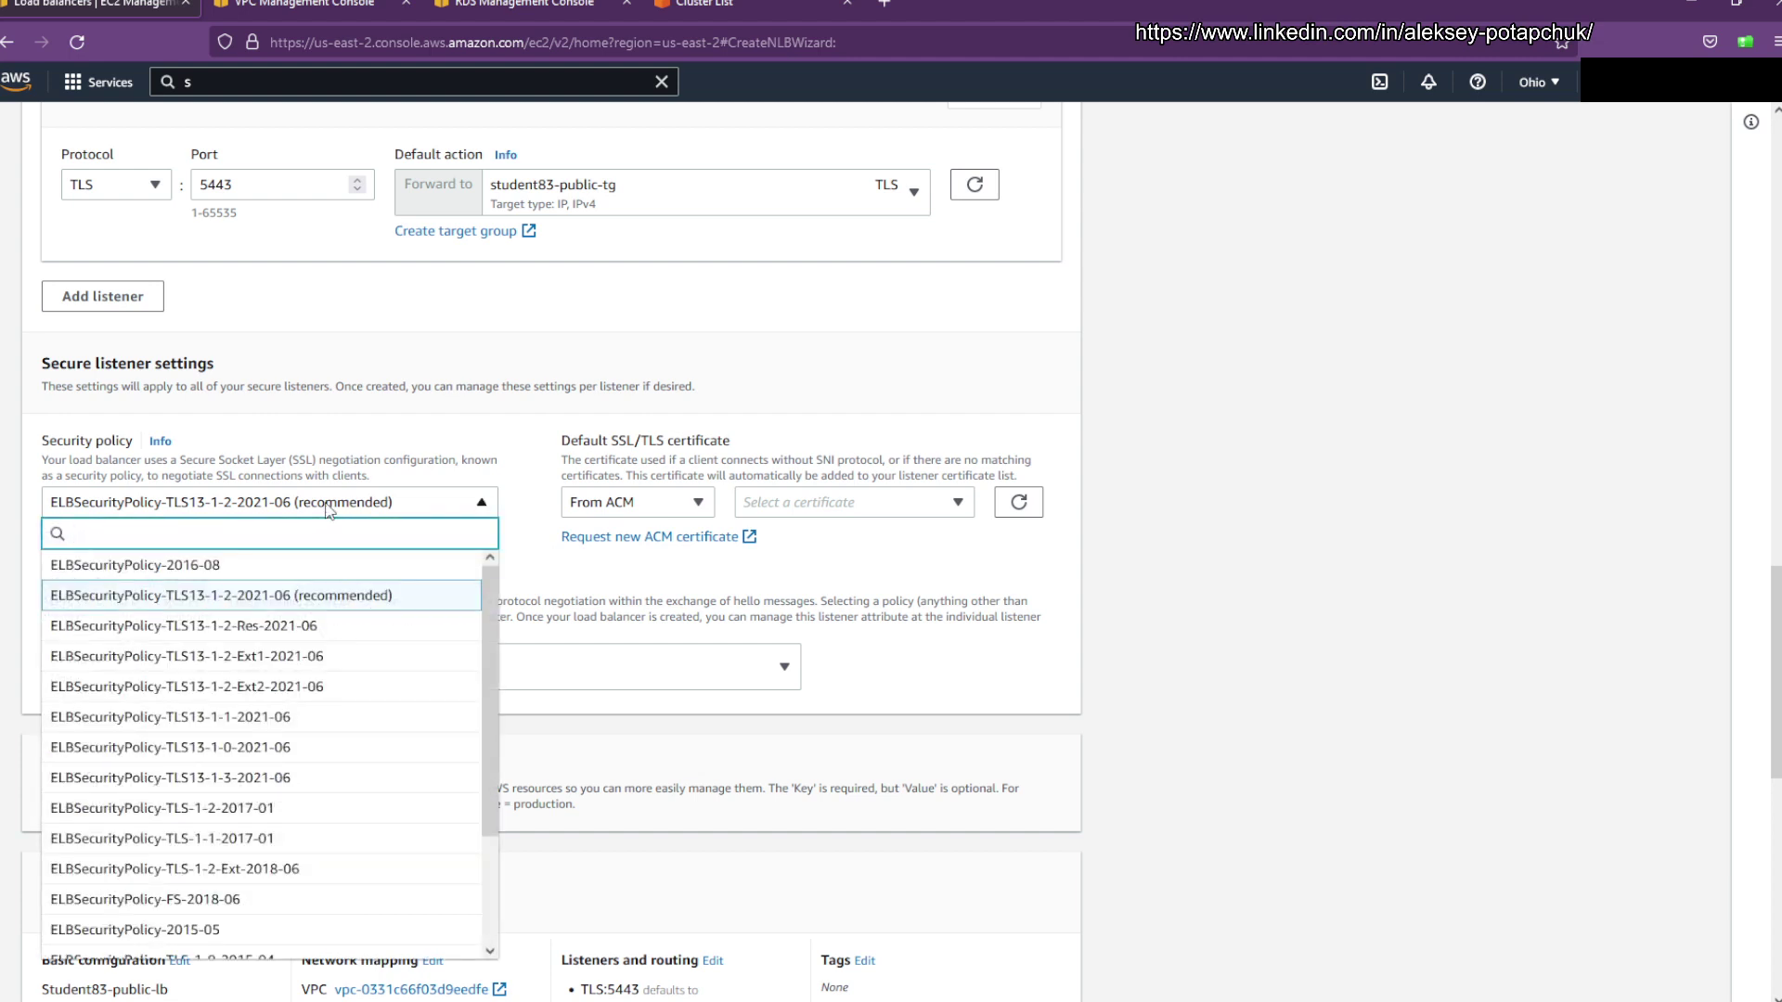
{"action": "left_click", "coordinate": [326, 509]}
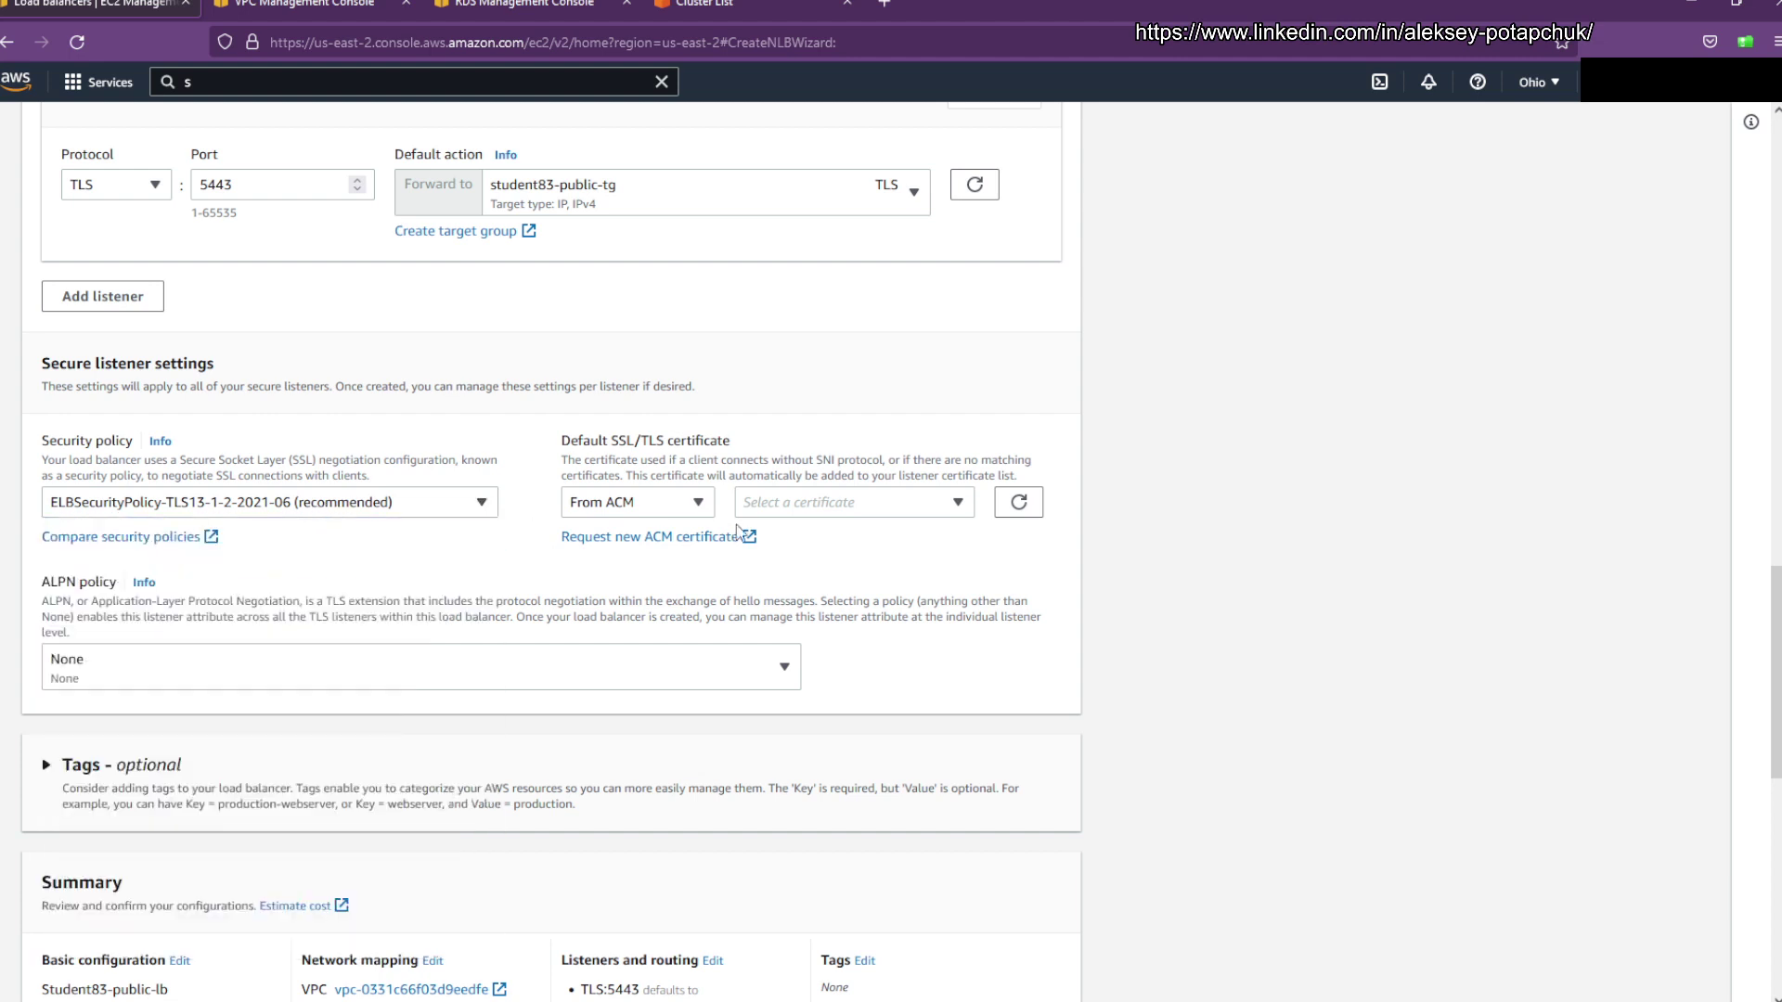
{"action": "left_click", "coordinate": [801, 510]}
{"action": "type", "text": "student"}
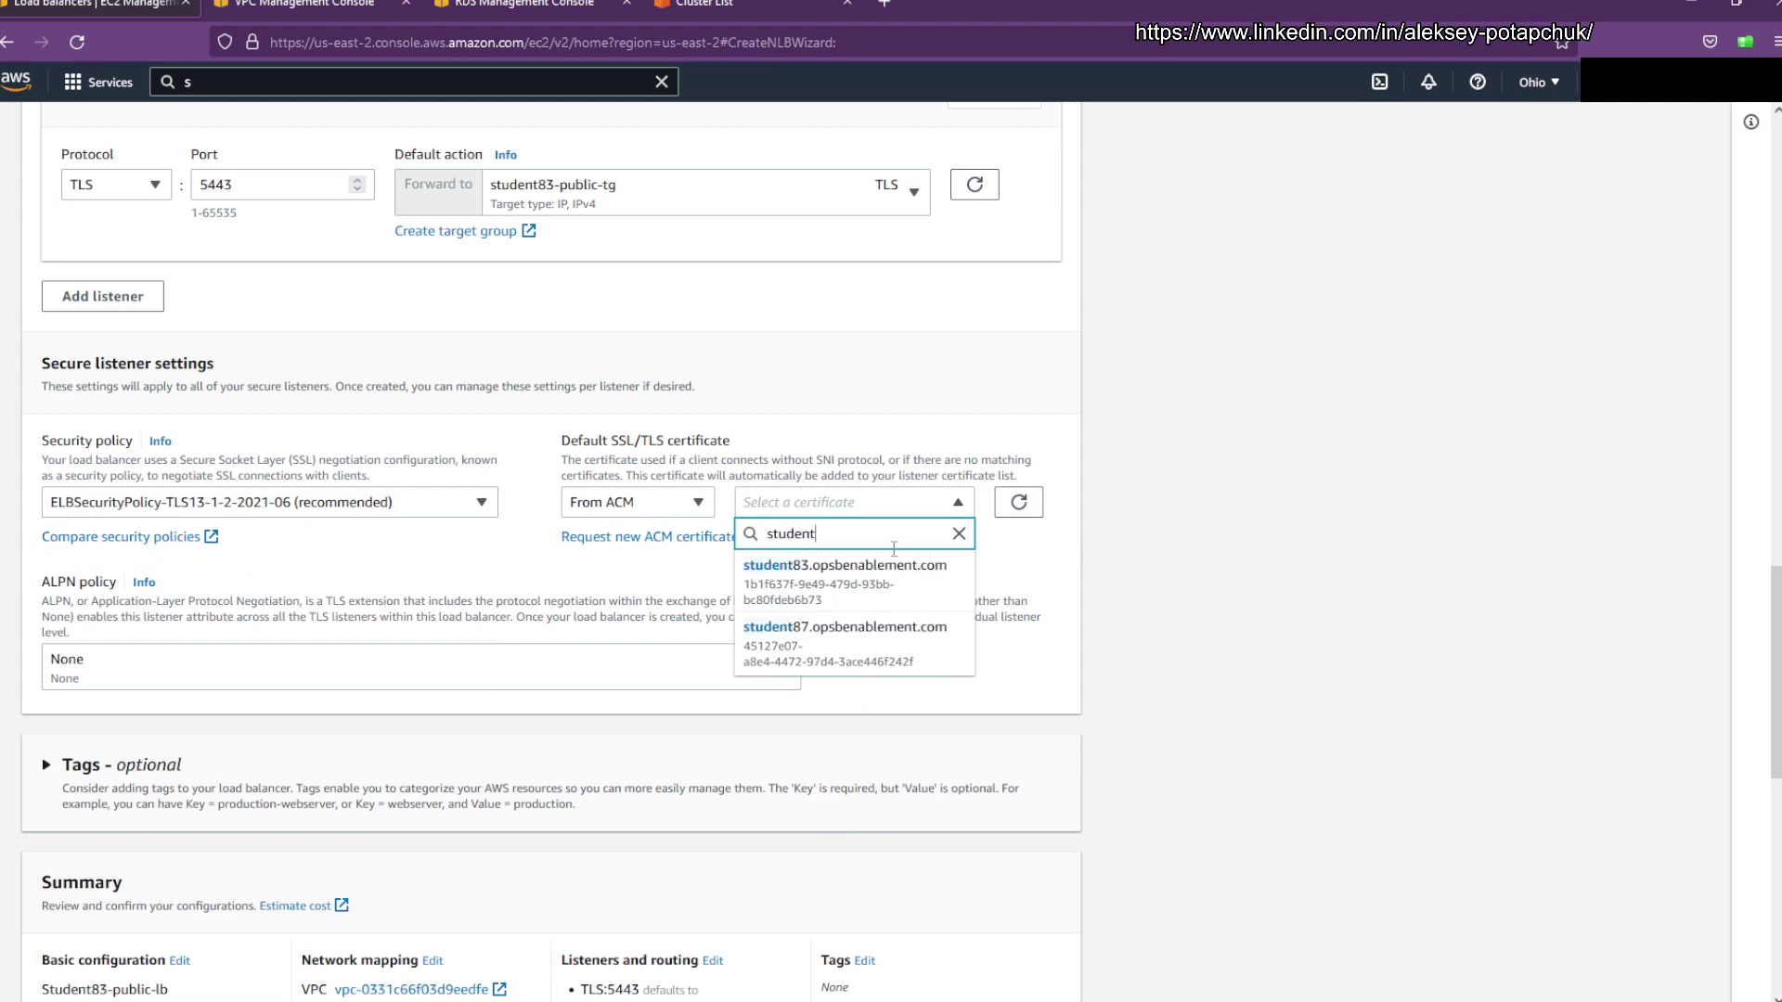
{"action": "left_click", "coordinate": [894, 579]}
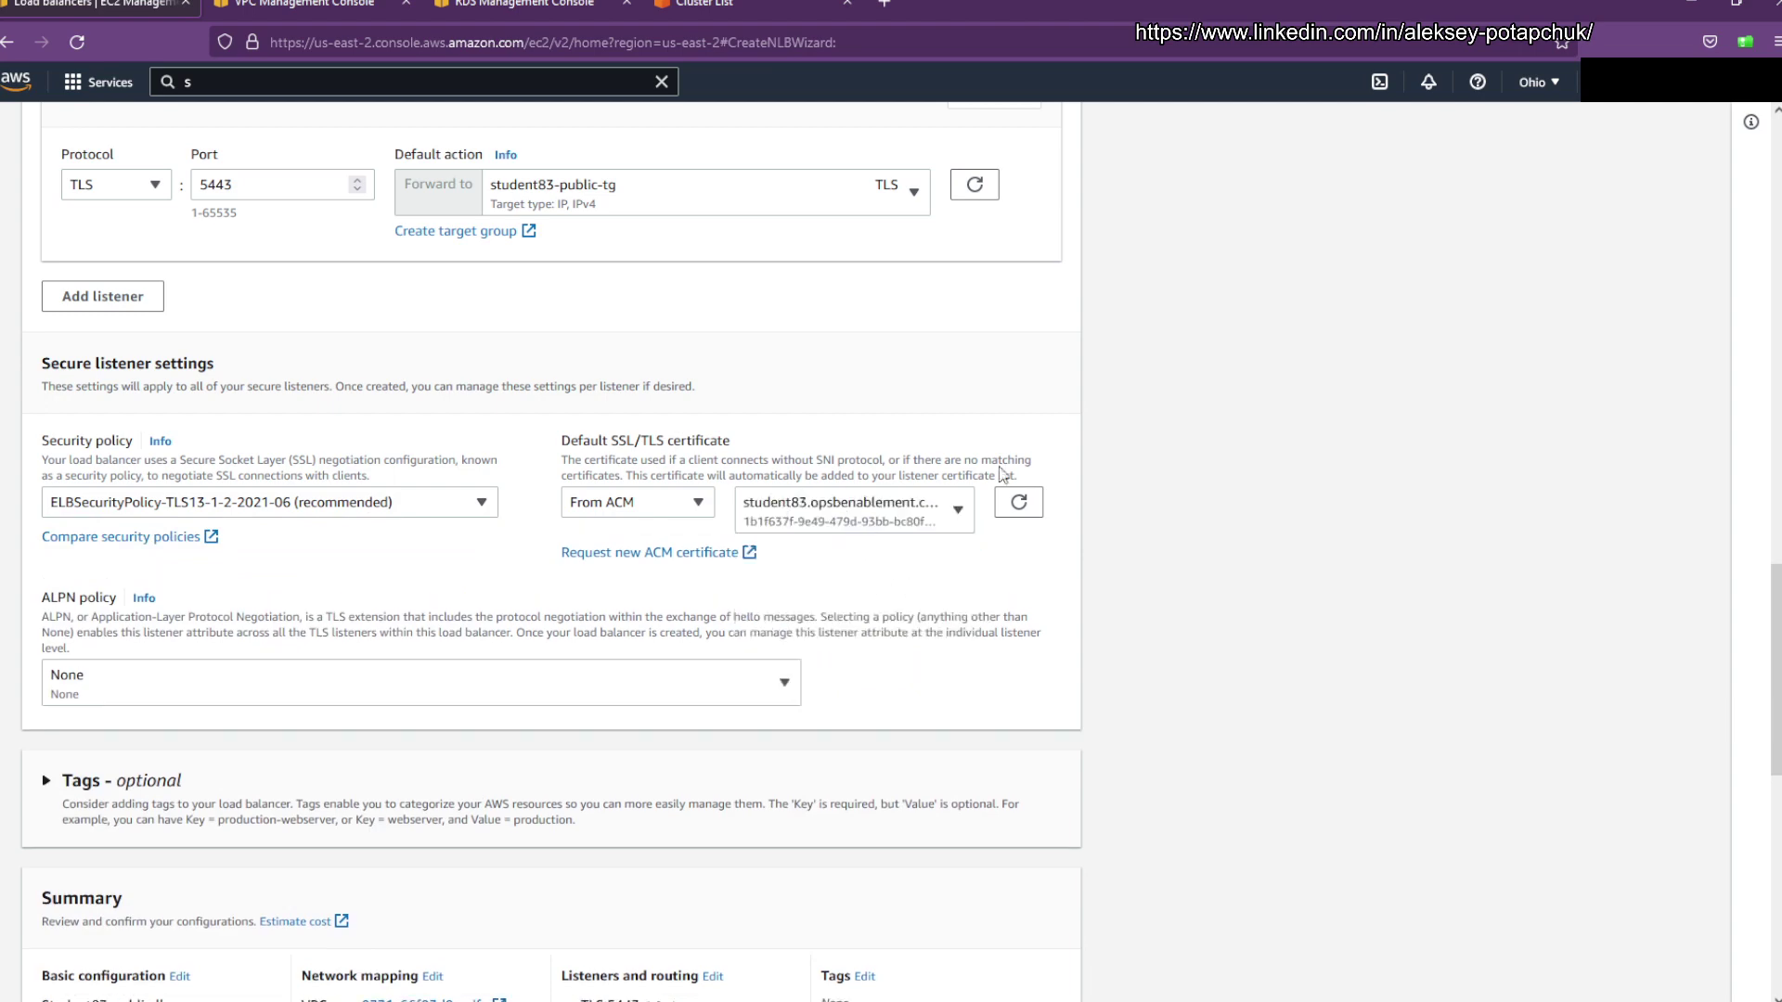
{"action": "scroll", "coordinate": [1190, 543], "scroll_direction": "down", "scroll_amount": 5}
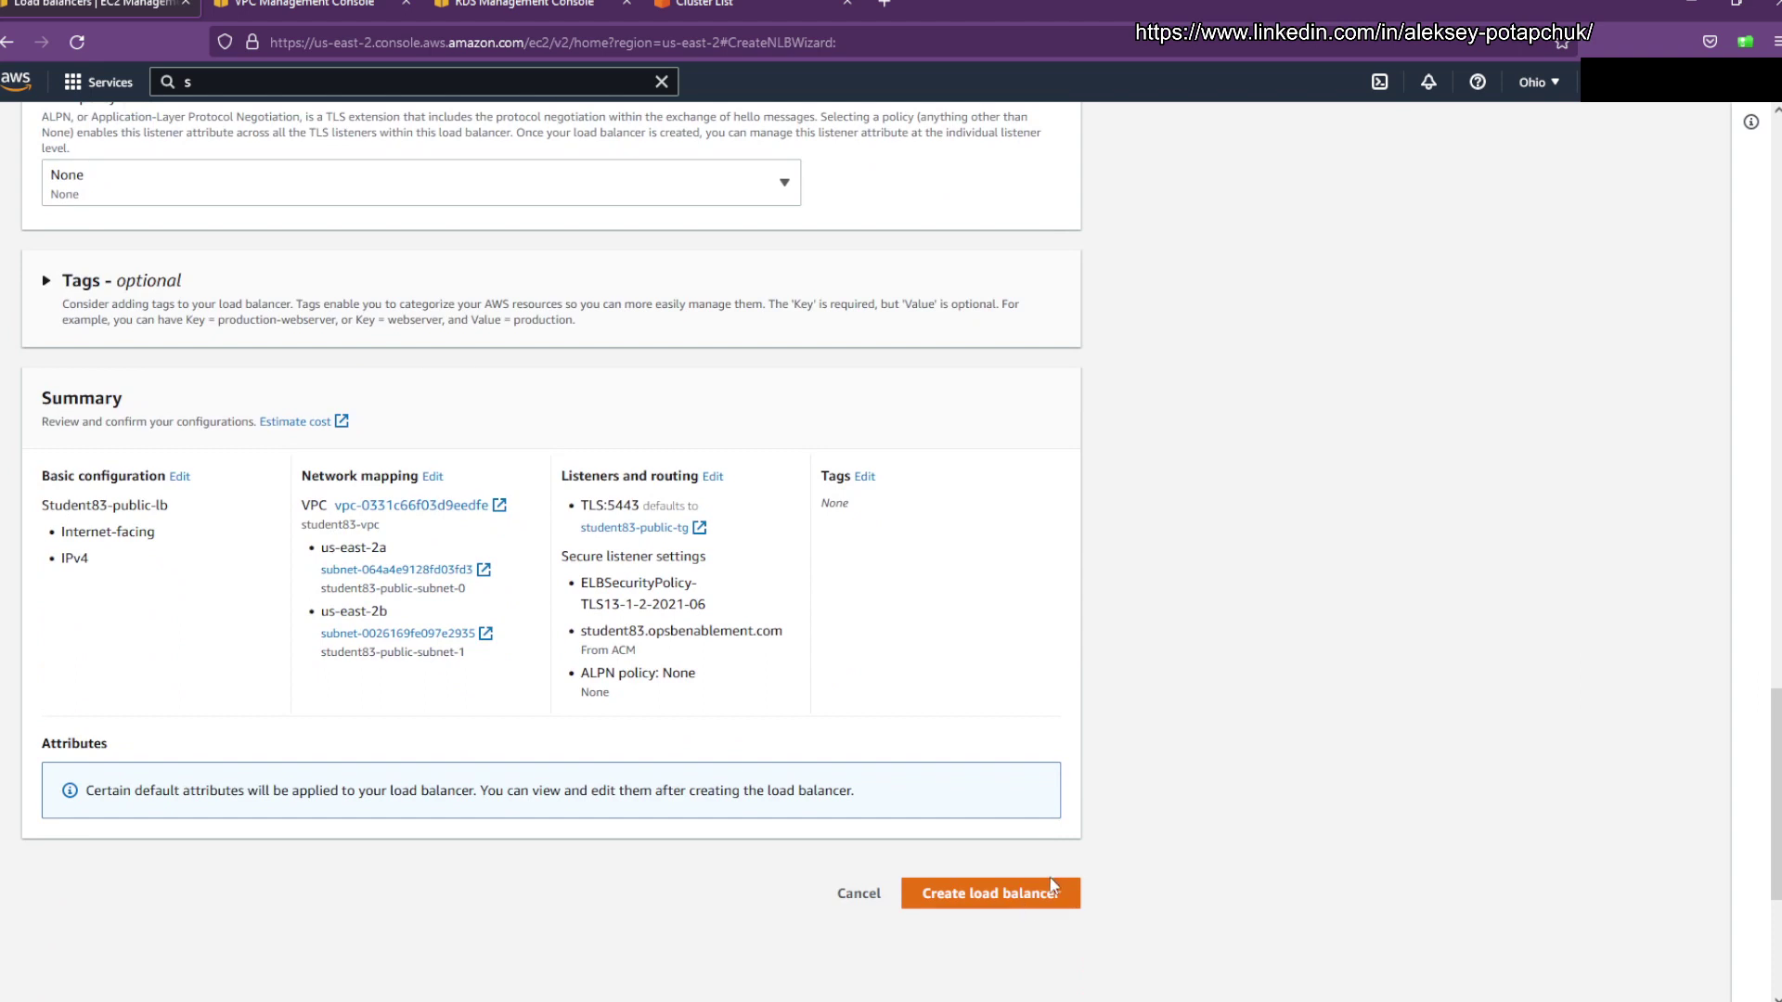
{"action": "left_click", "coordinate": [1025, 894]}
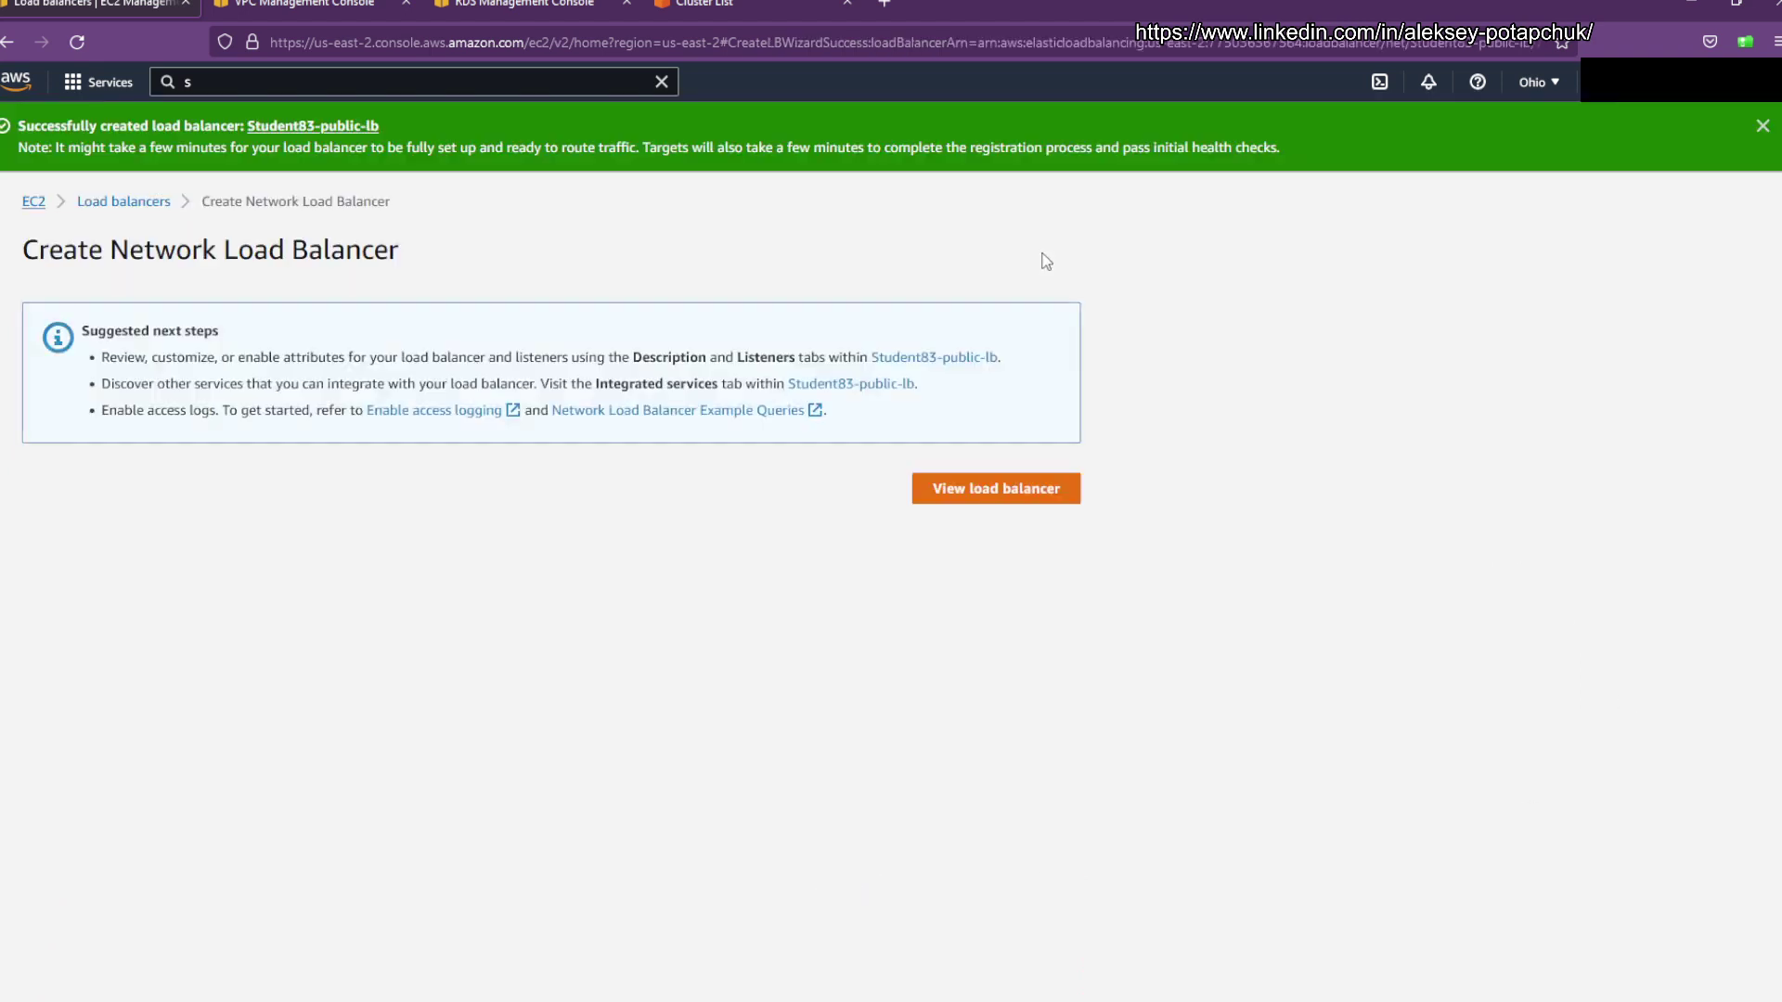
Step: Review Student83-public-lb's details and DNS name, then go to Route 53
{"action": "left_click", "coordinate": [1037, 501]}
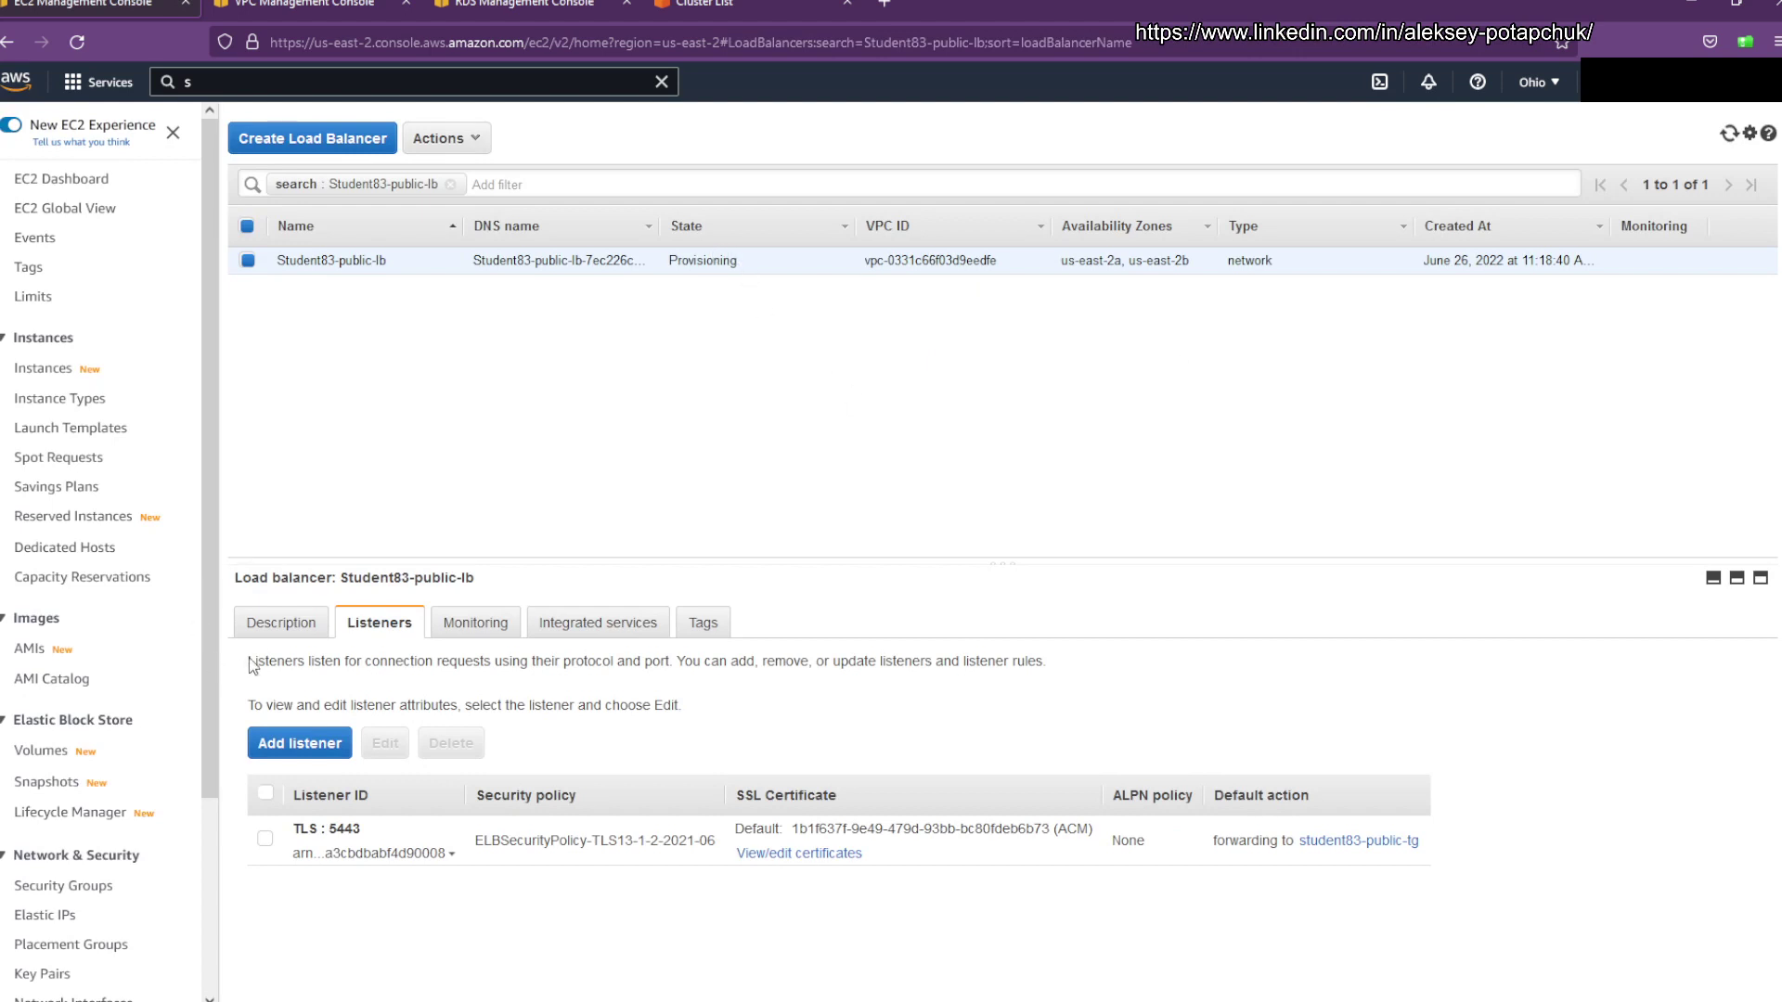
{"action": "left_click", "coordinate": [280, 622]}
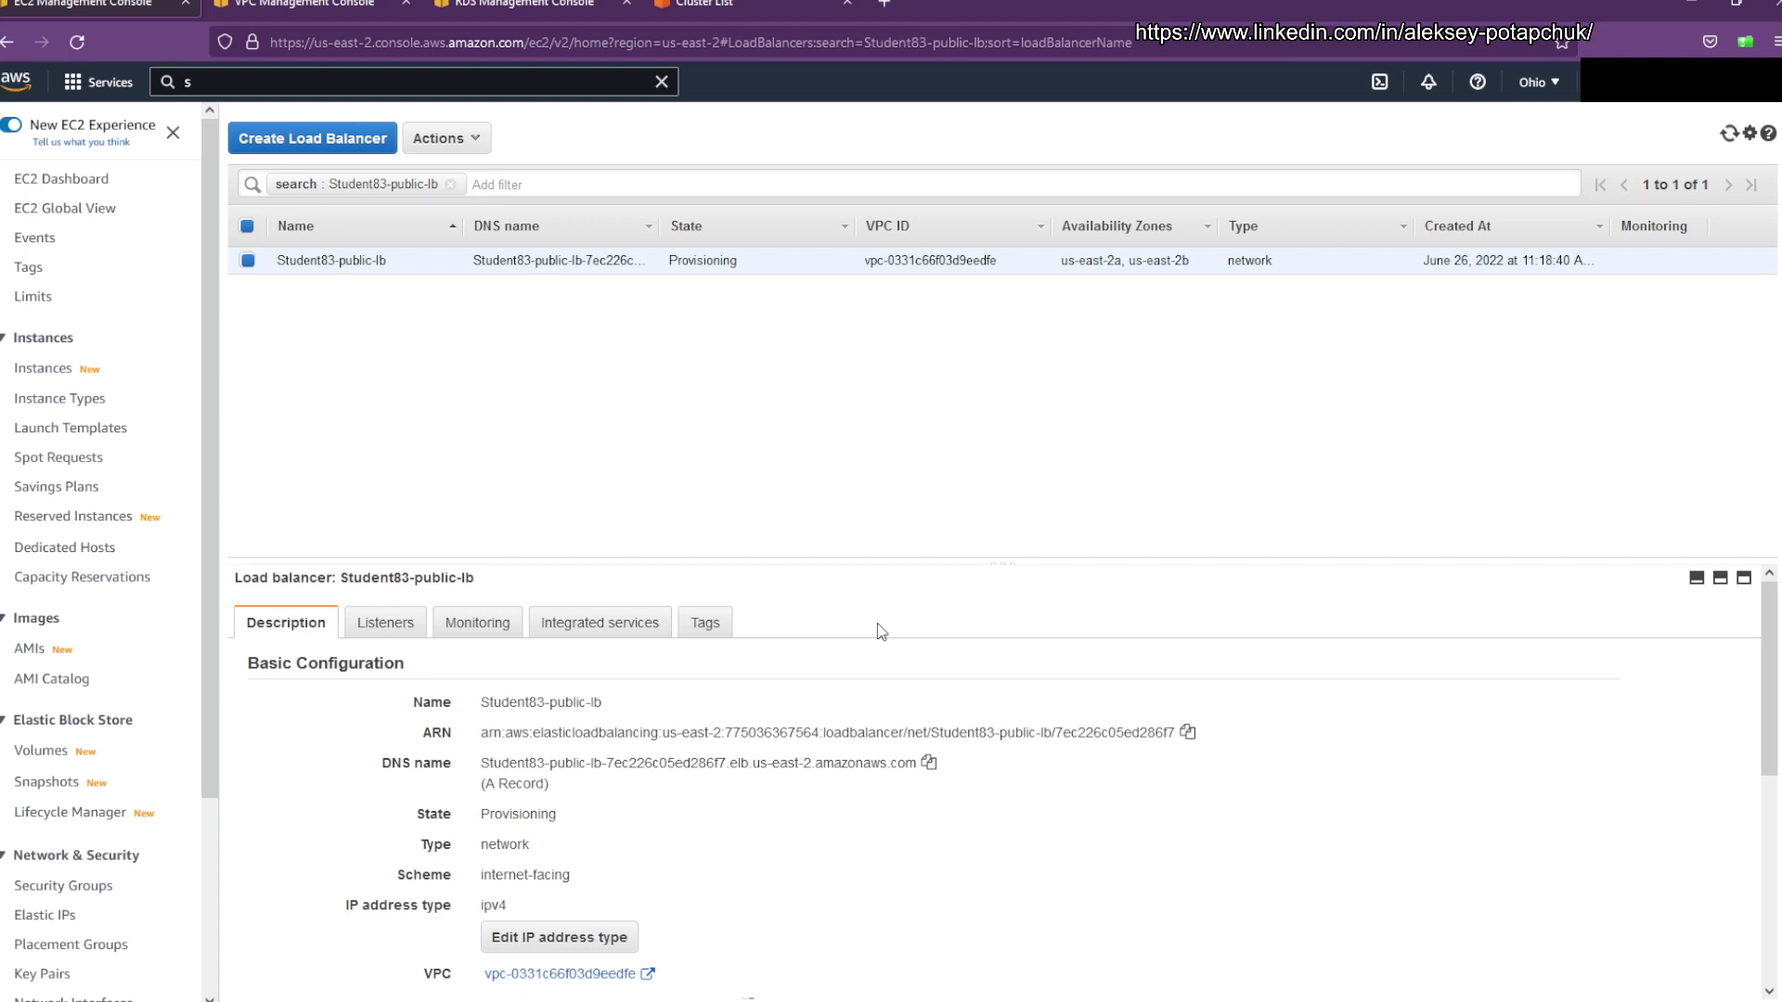
{"action": "scroll", "coordinate": [877, 640], "scroll_direction": "down", "scroll_amount": 1}
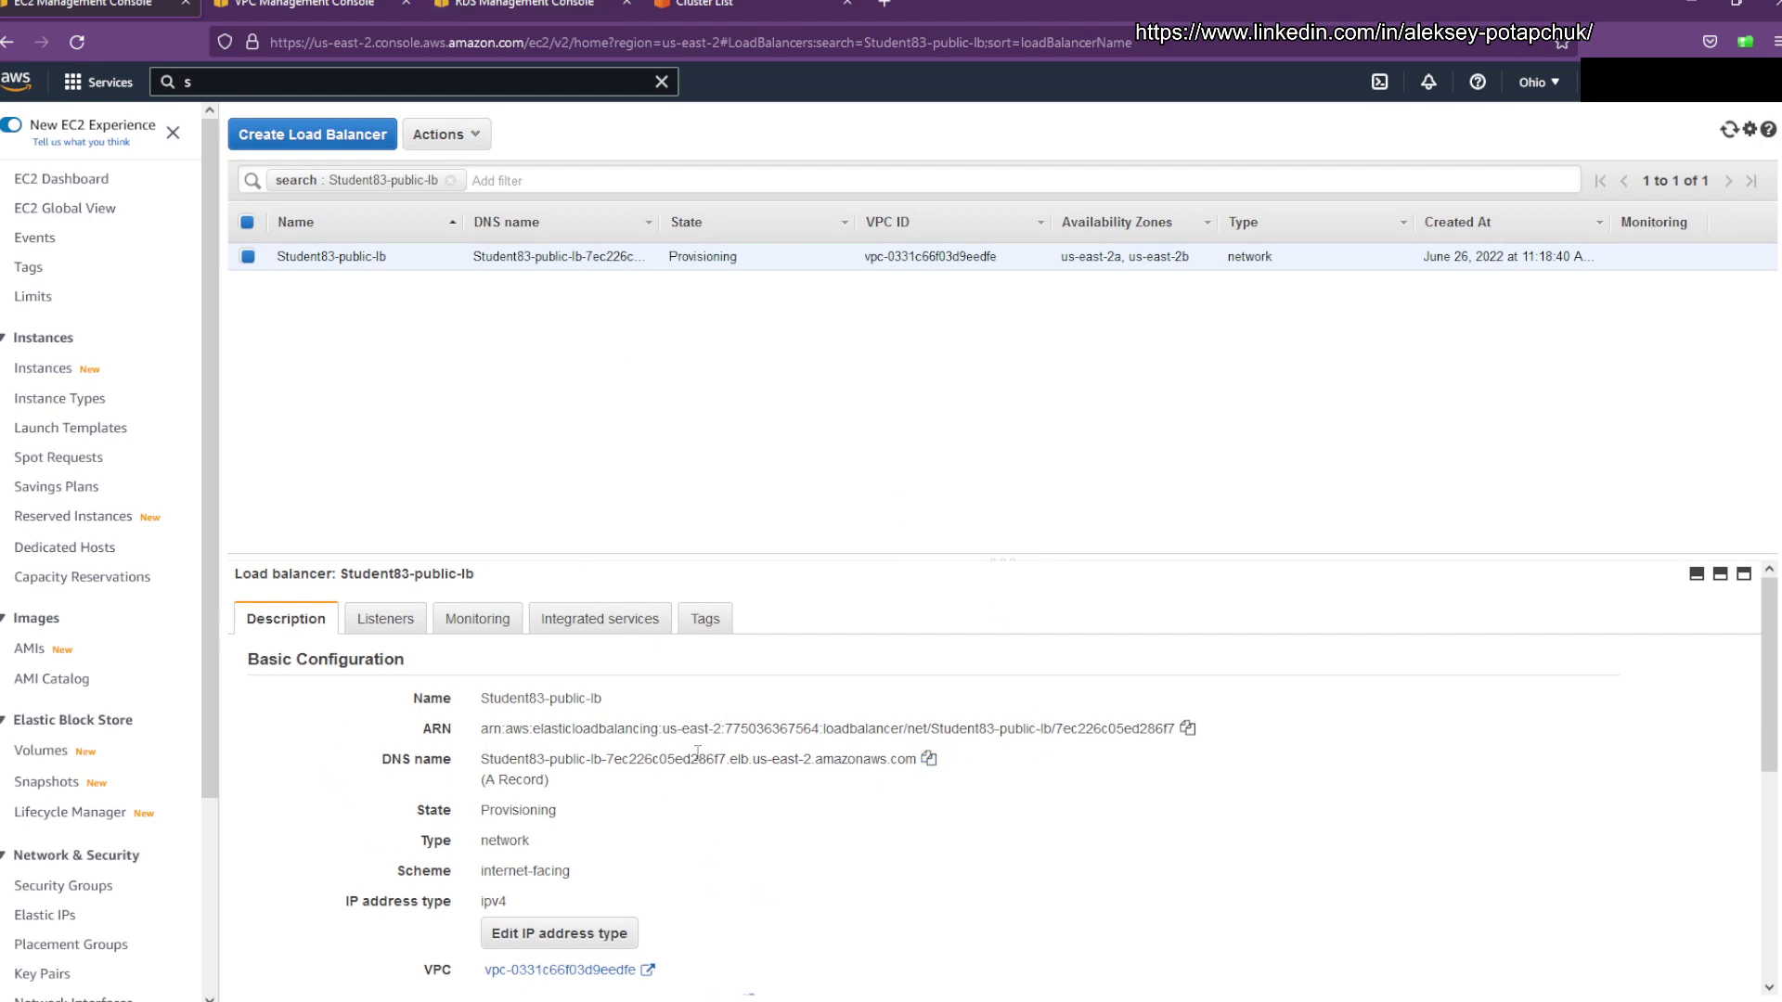
{"action": "left_click", "coordinate": [510, 13]}
{"action": "left_click", "coordinate": [310, 82]}
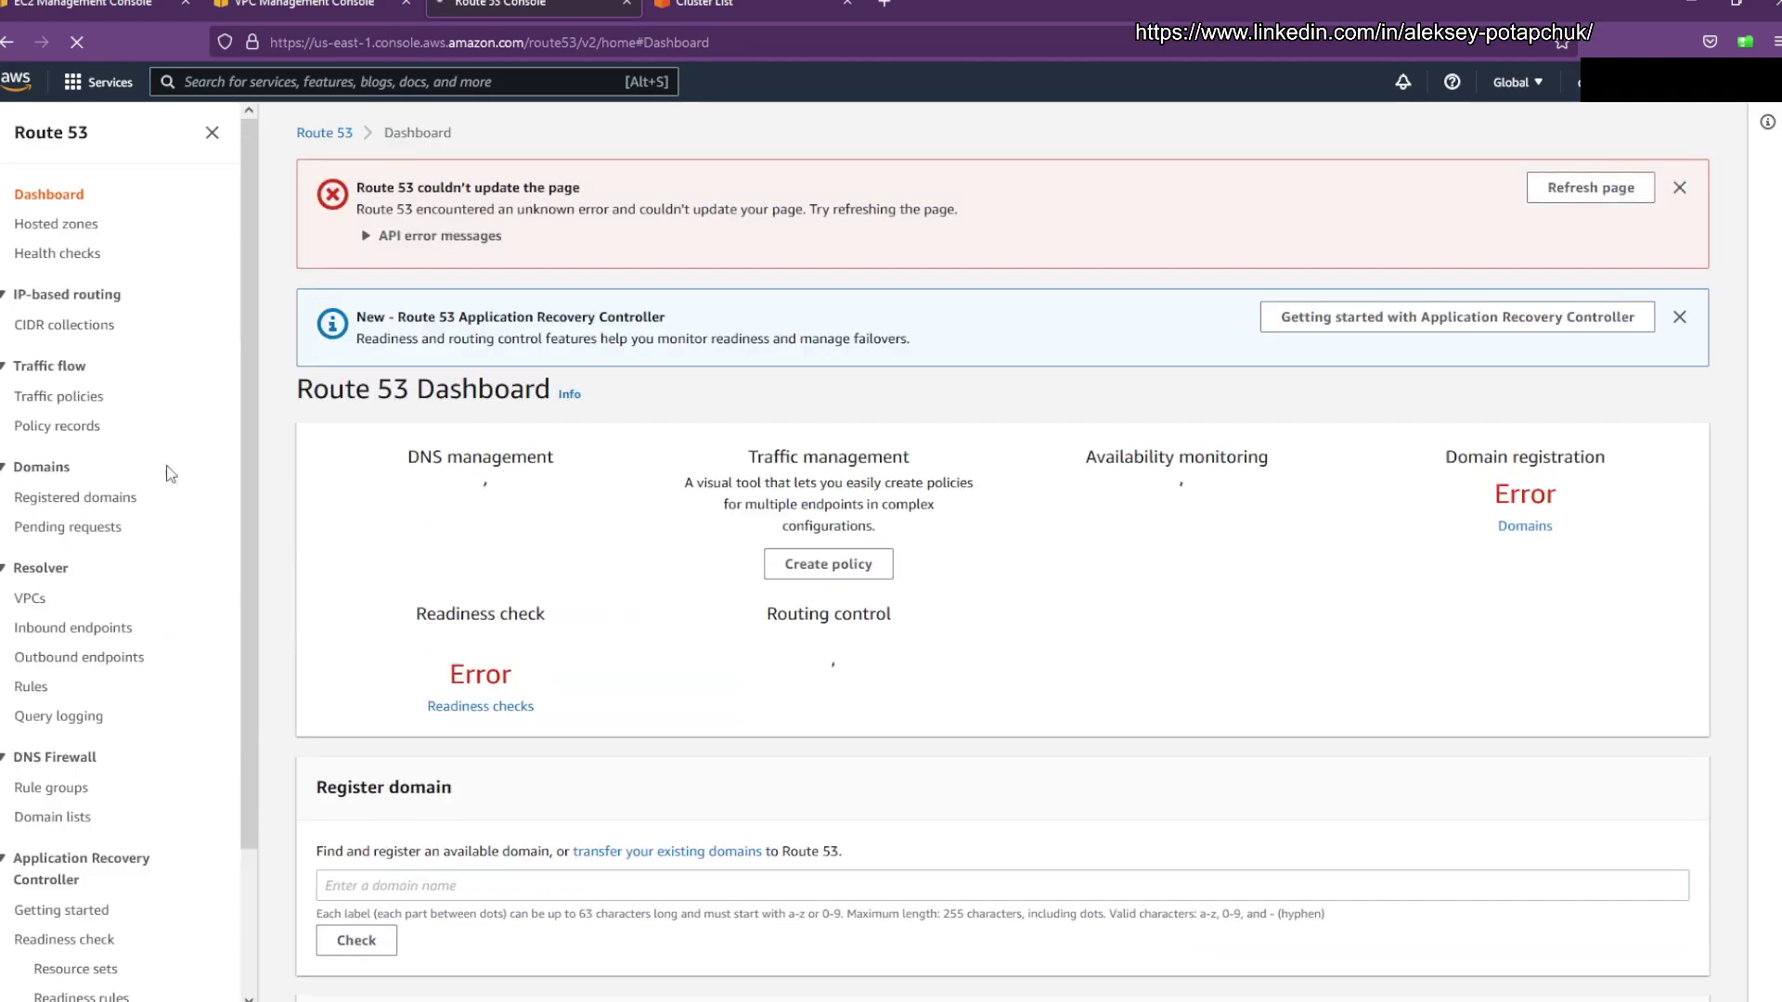
Step: Inspect the private student83.opsbenablement.com hosted zone and its existing opsb record
{"action": "left_click", "coordinate": [479, 550]}
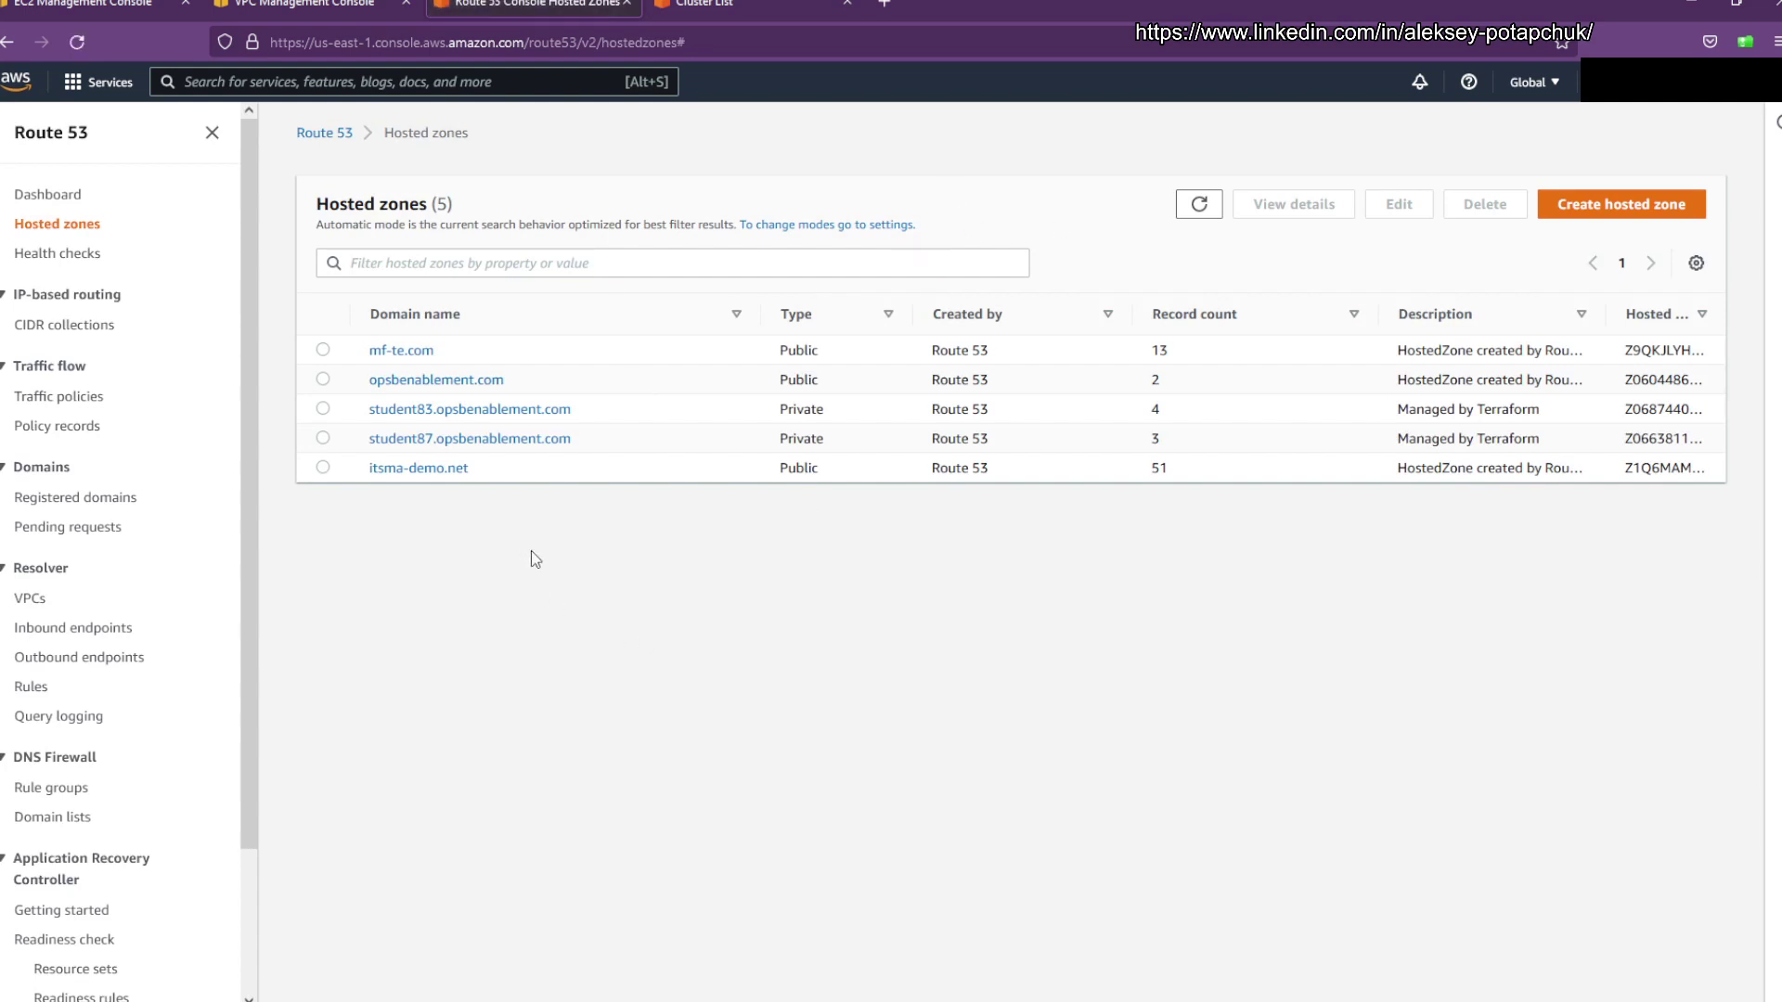
{"action": "left_click", "coordinate": [409, 411]}
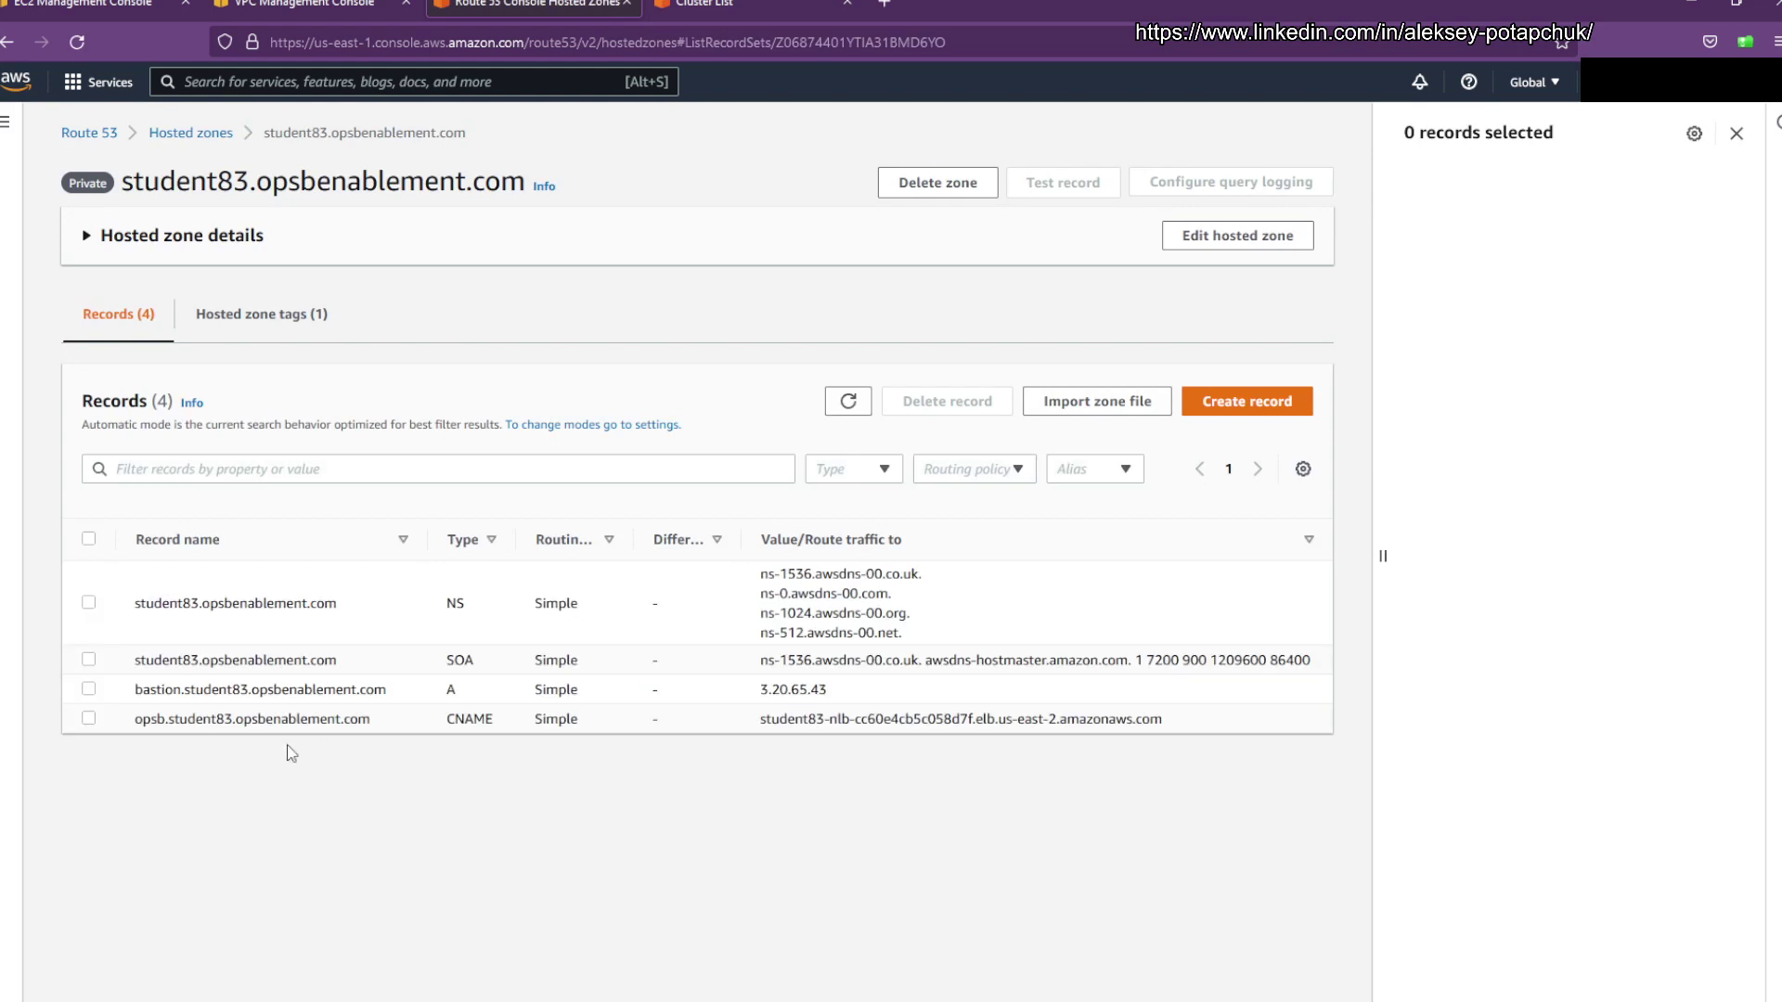
{"action": "left_click_drag", "start_coordinate": [377, 720], "coordinate": [127, 723]}
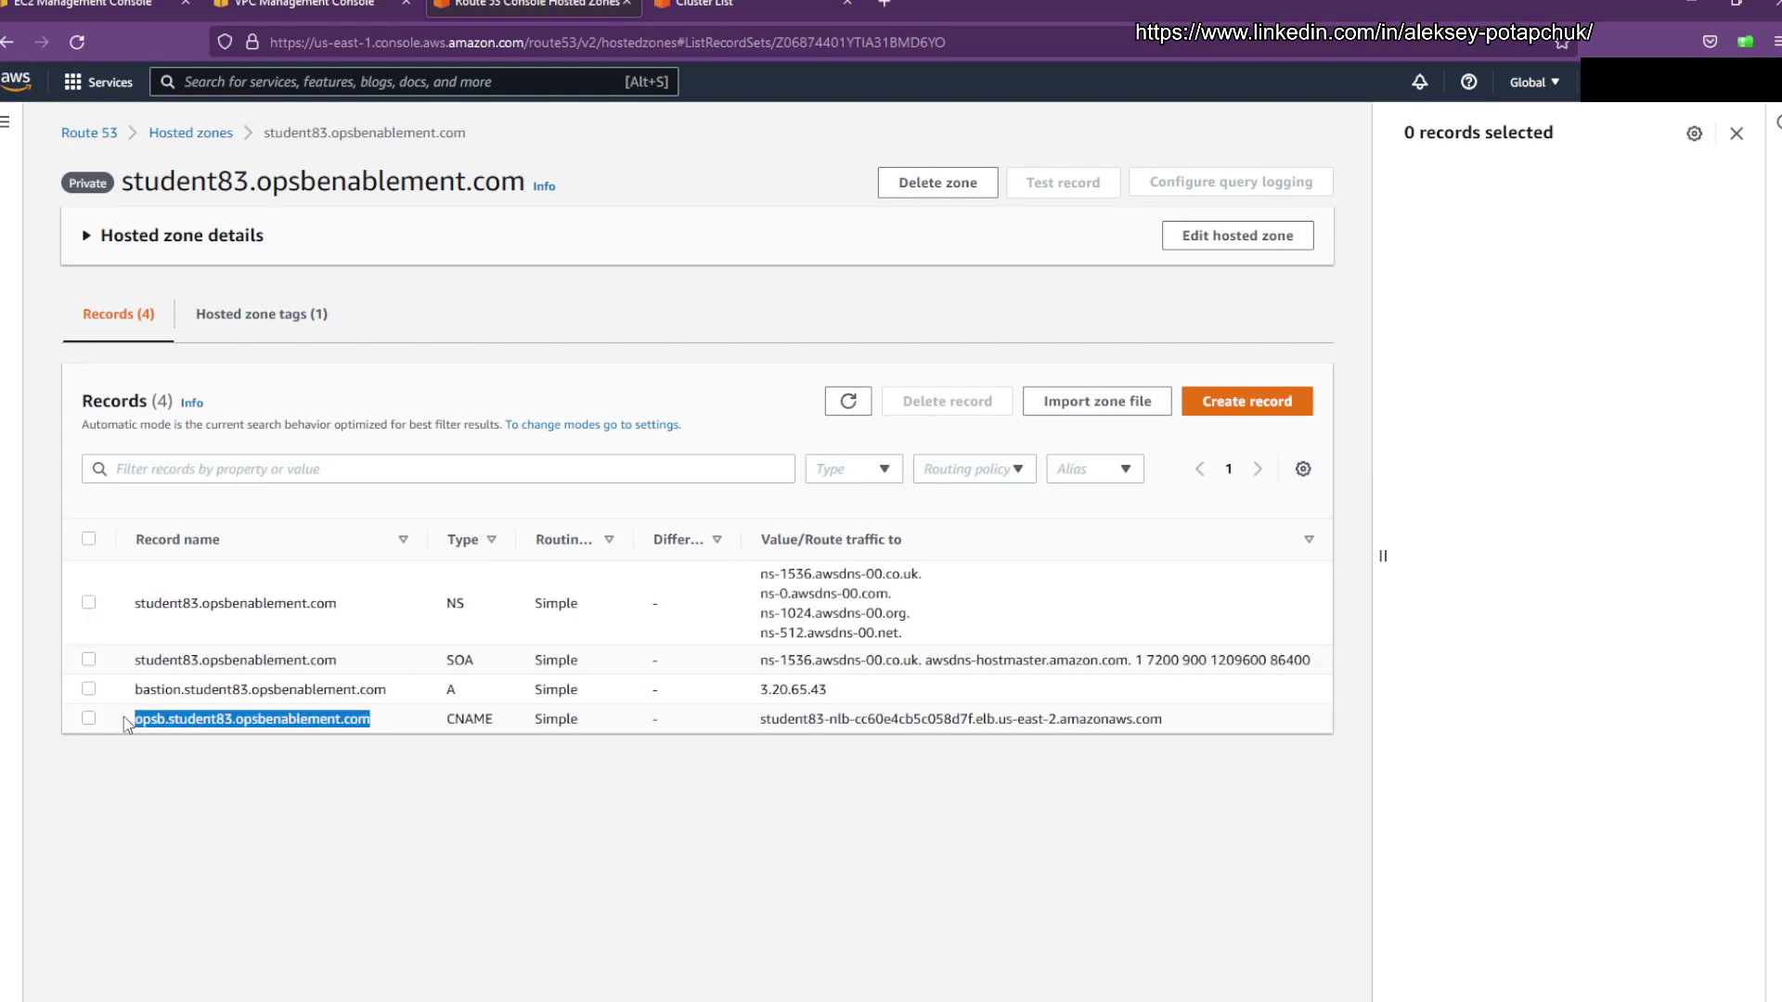
{"action": "left_click", "coordinate": [391, 720]}
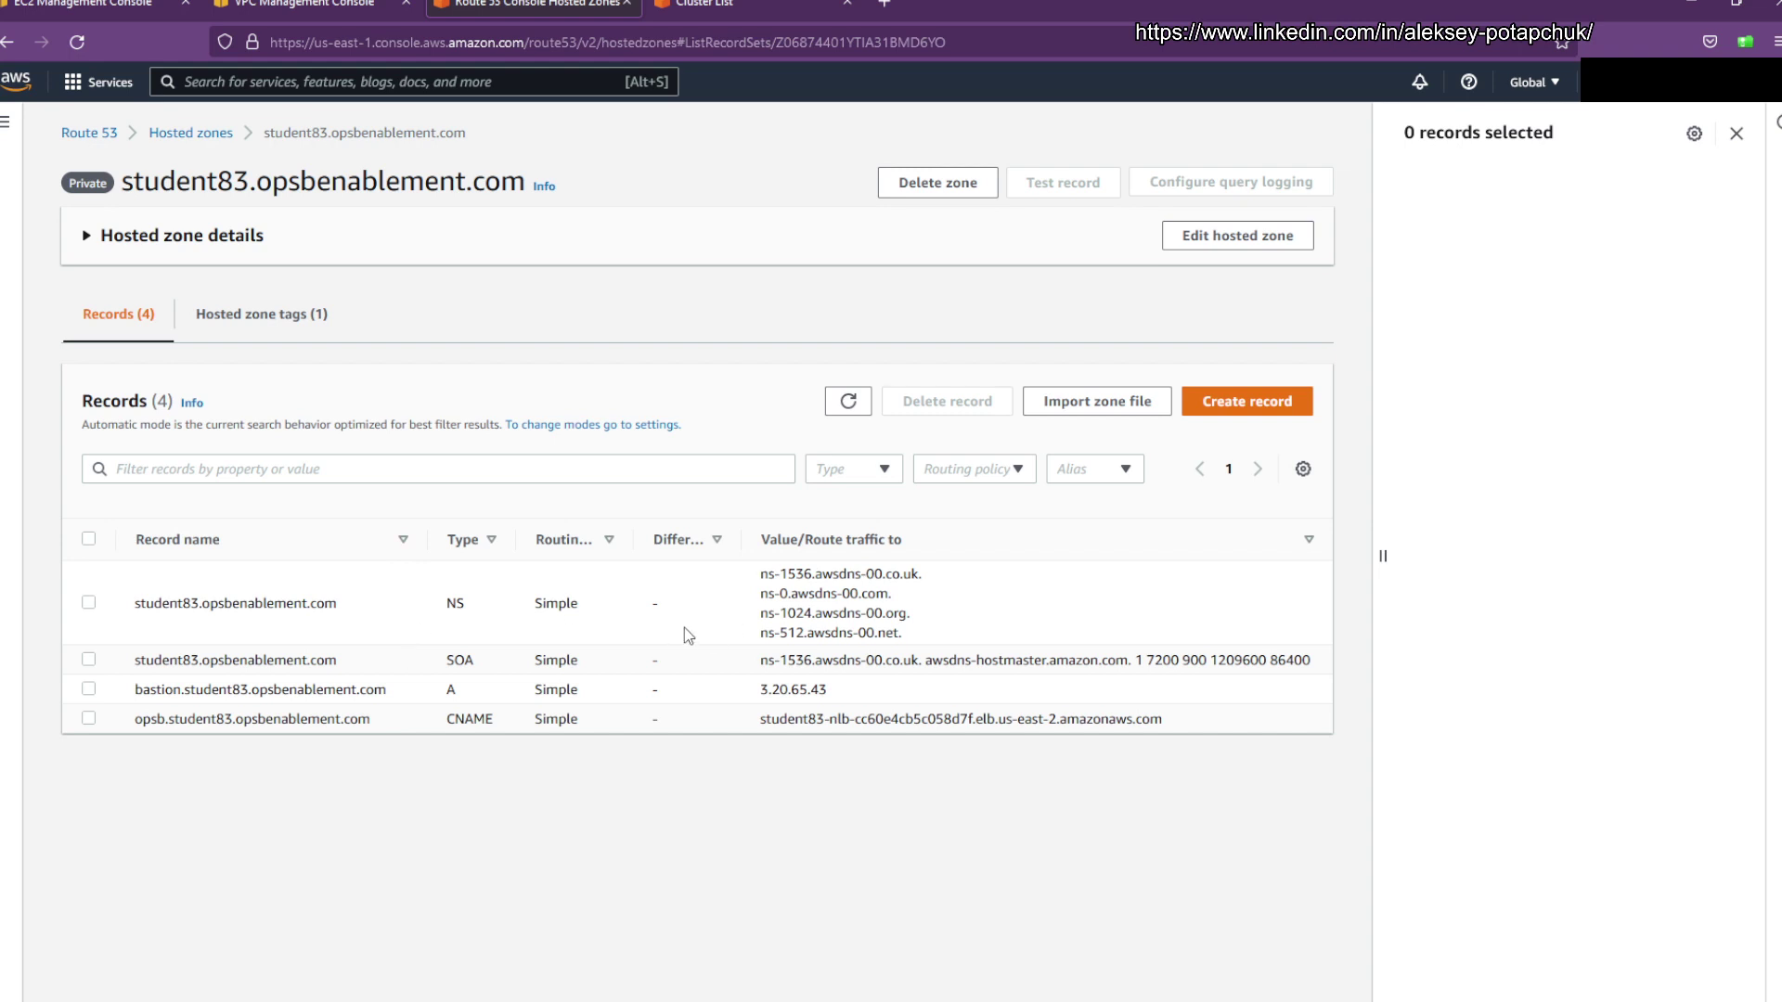
{"action": "key", "text": "alt+Left"}
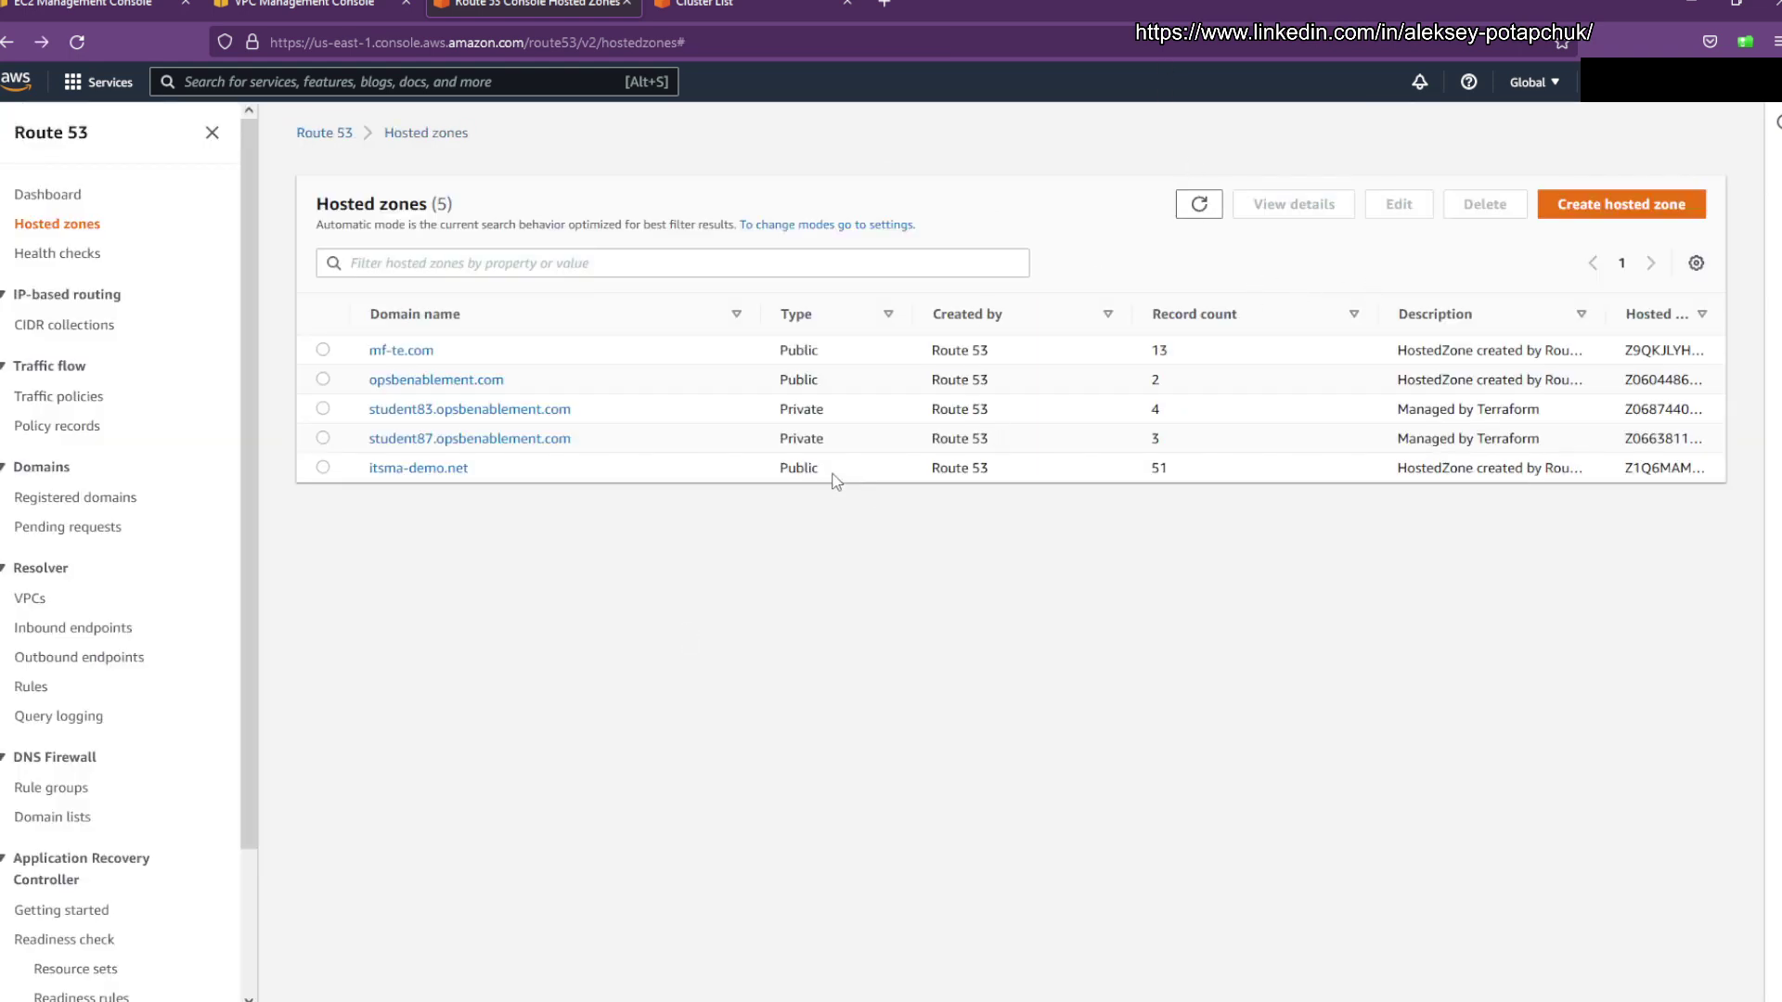
{"action": "double_click", "coordinate": [806, 410]}
{"action": "double_click", "coordinate": [816, 446]}
{"action": "left_click", "coordinate": [605, 380]}
Step: Open the public opsbenablement.com hosted zone and start a new record
{"action": "left_click", "coordinate": [714, 50]}
{"action": "left_click", "coordinate": [732, 629]}
{"action": "left_click", "coordinate": [725, 50]}
{"action": "left_click", "coordinate": [742, 547]}
{"action": "left_click", "coordinate": [438, 380]}
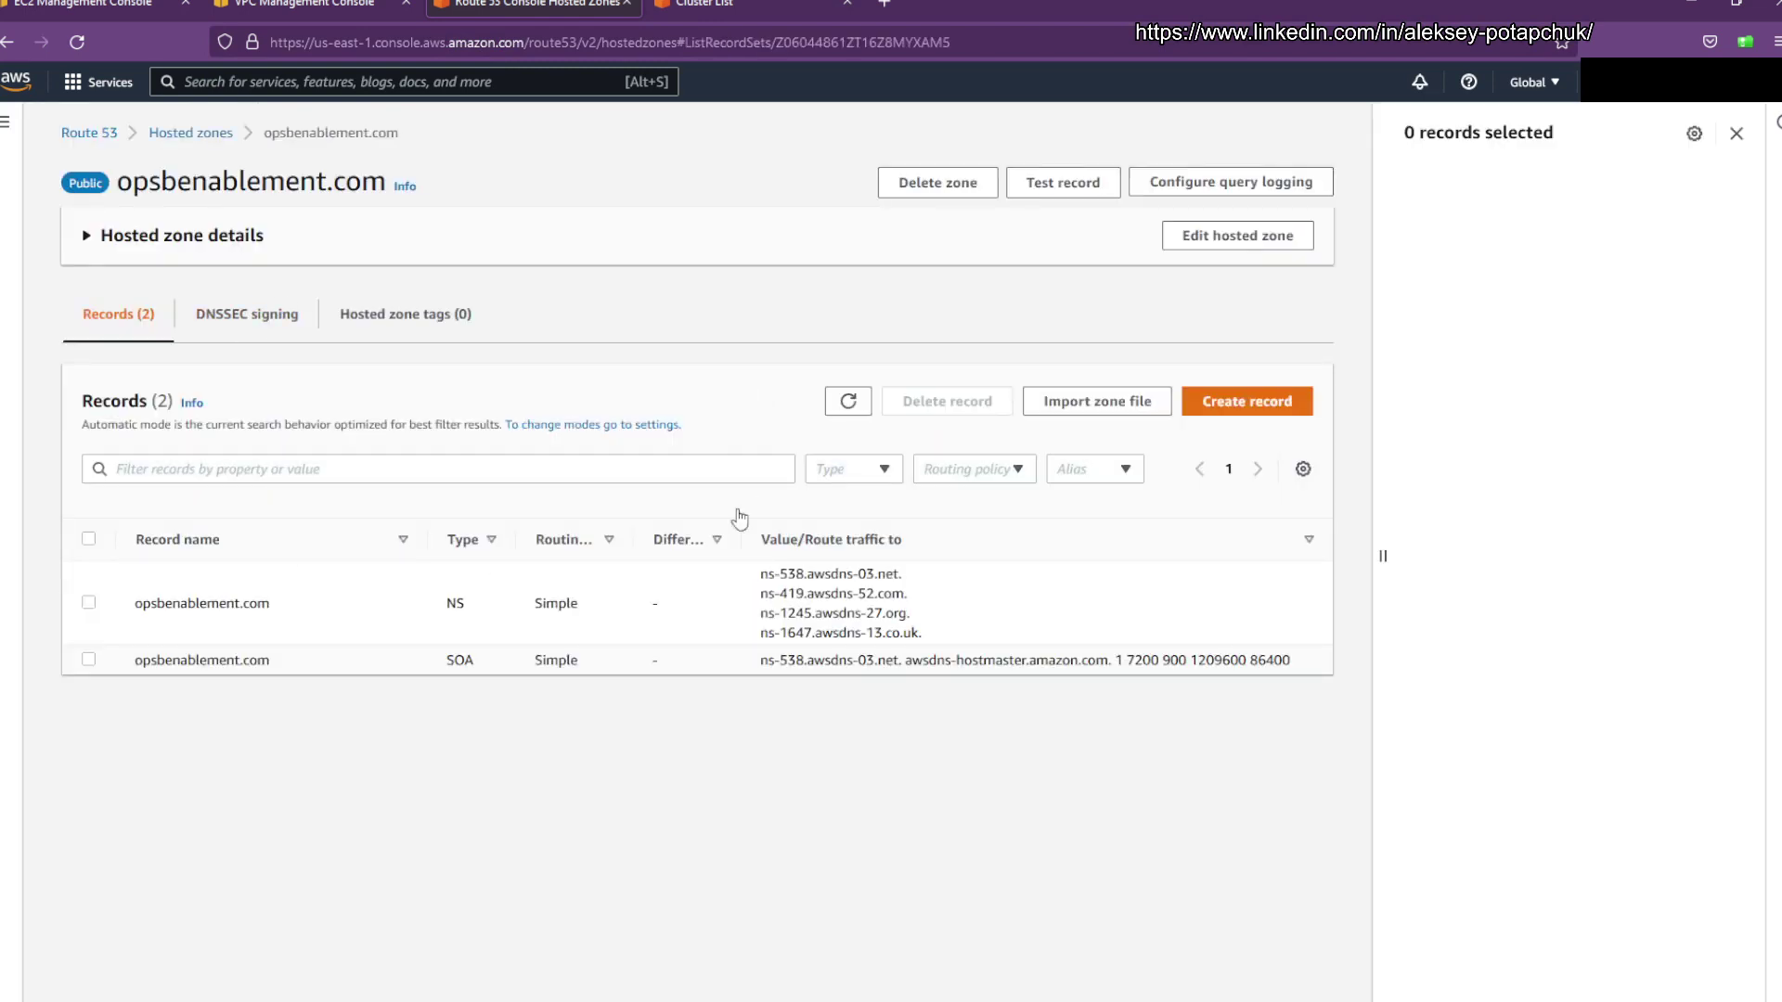
{"action": "left_click", "coordinate": [1243, 401]}
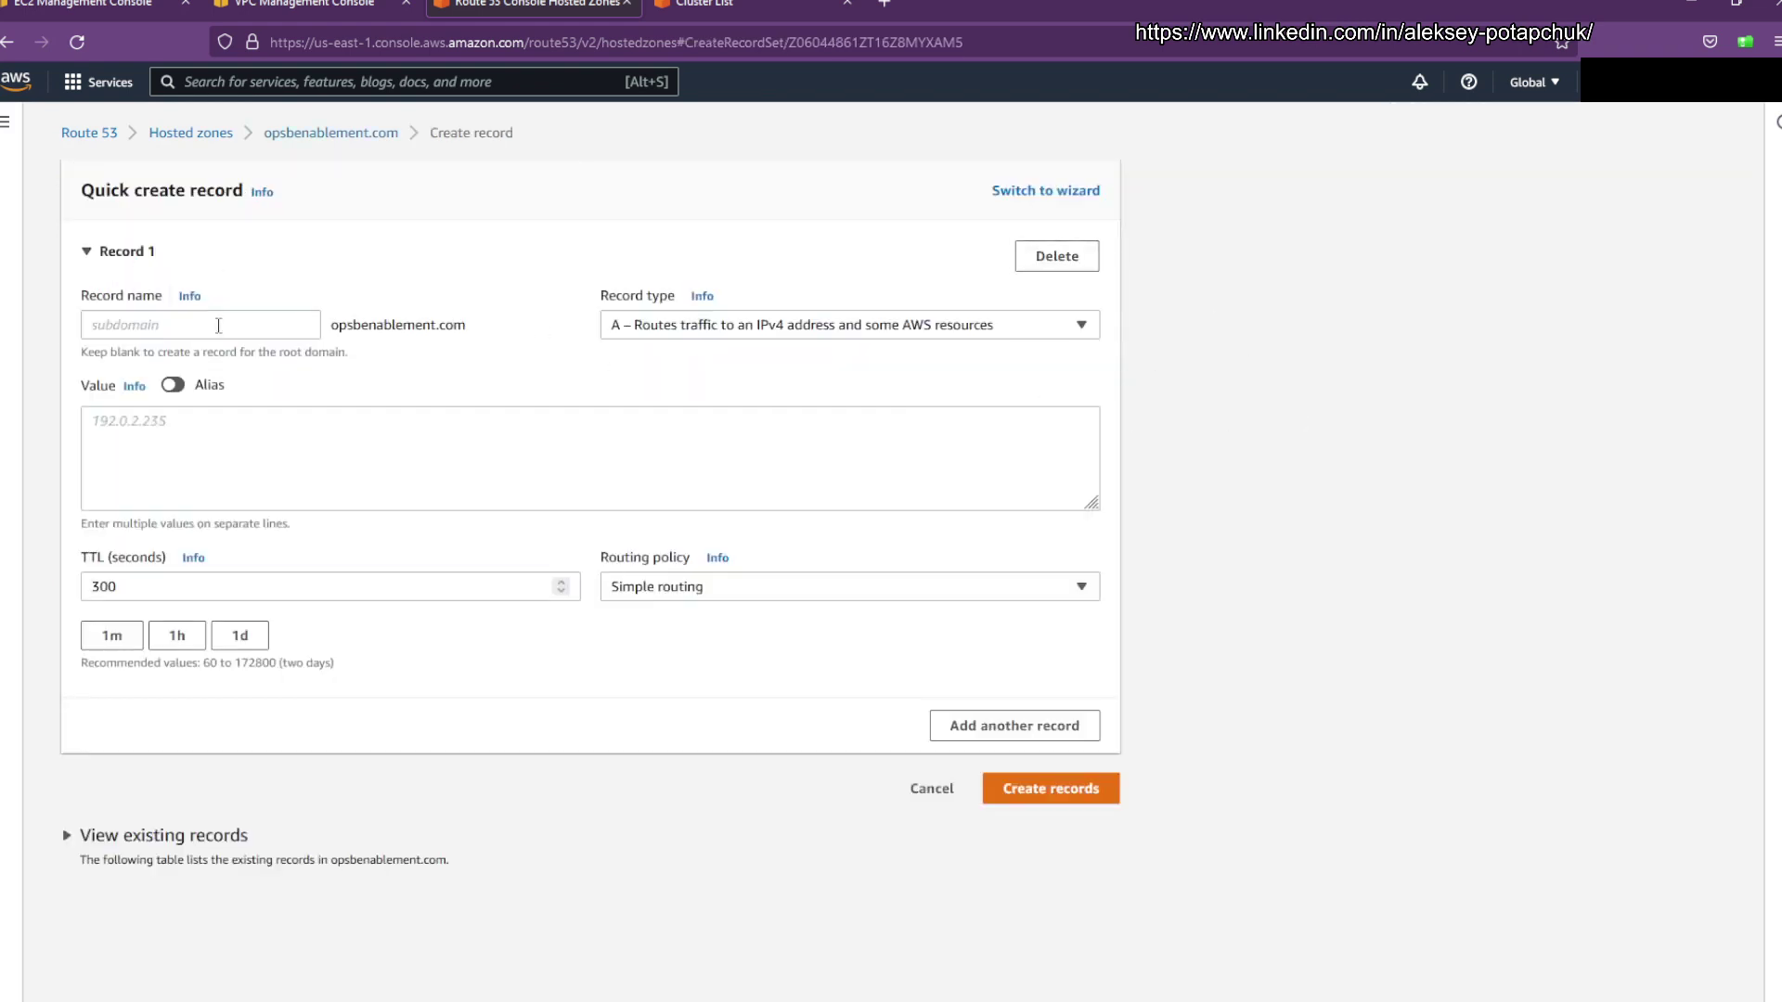
Step: Enter the record name opsb.student83
{"action": "left_click", "coordinate": [281, 326]}
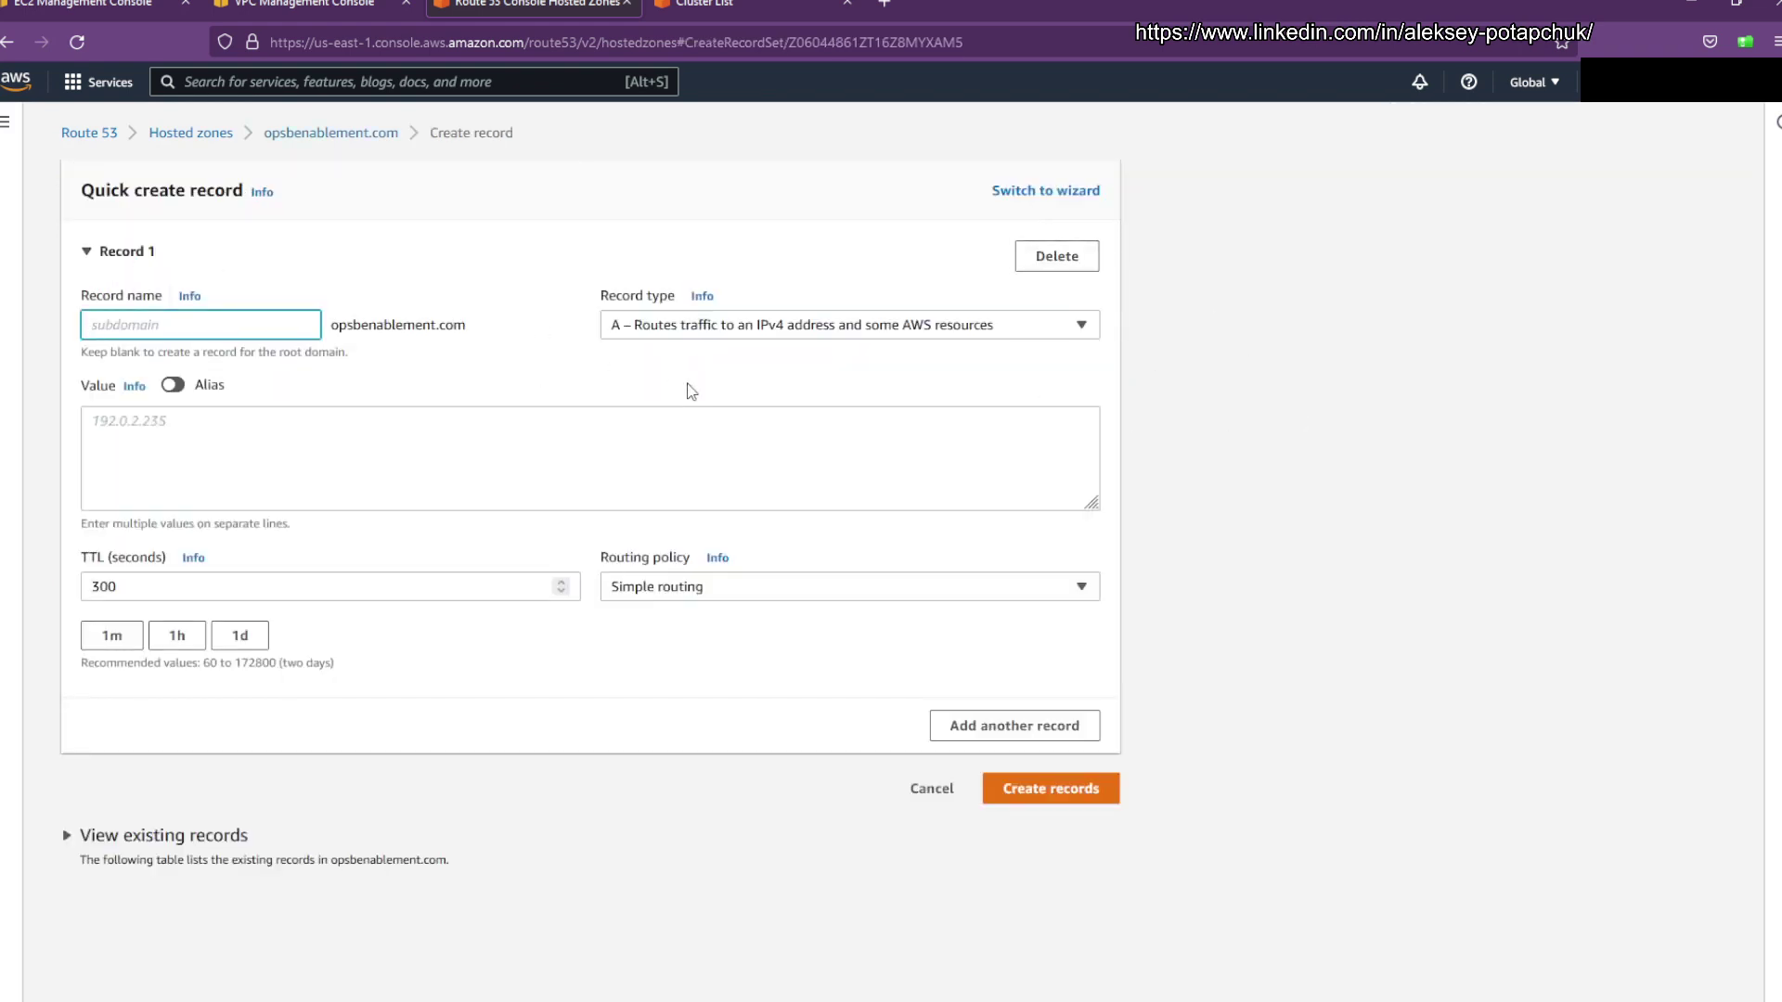
{"action": "type", "text": "opsb"}
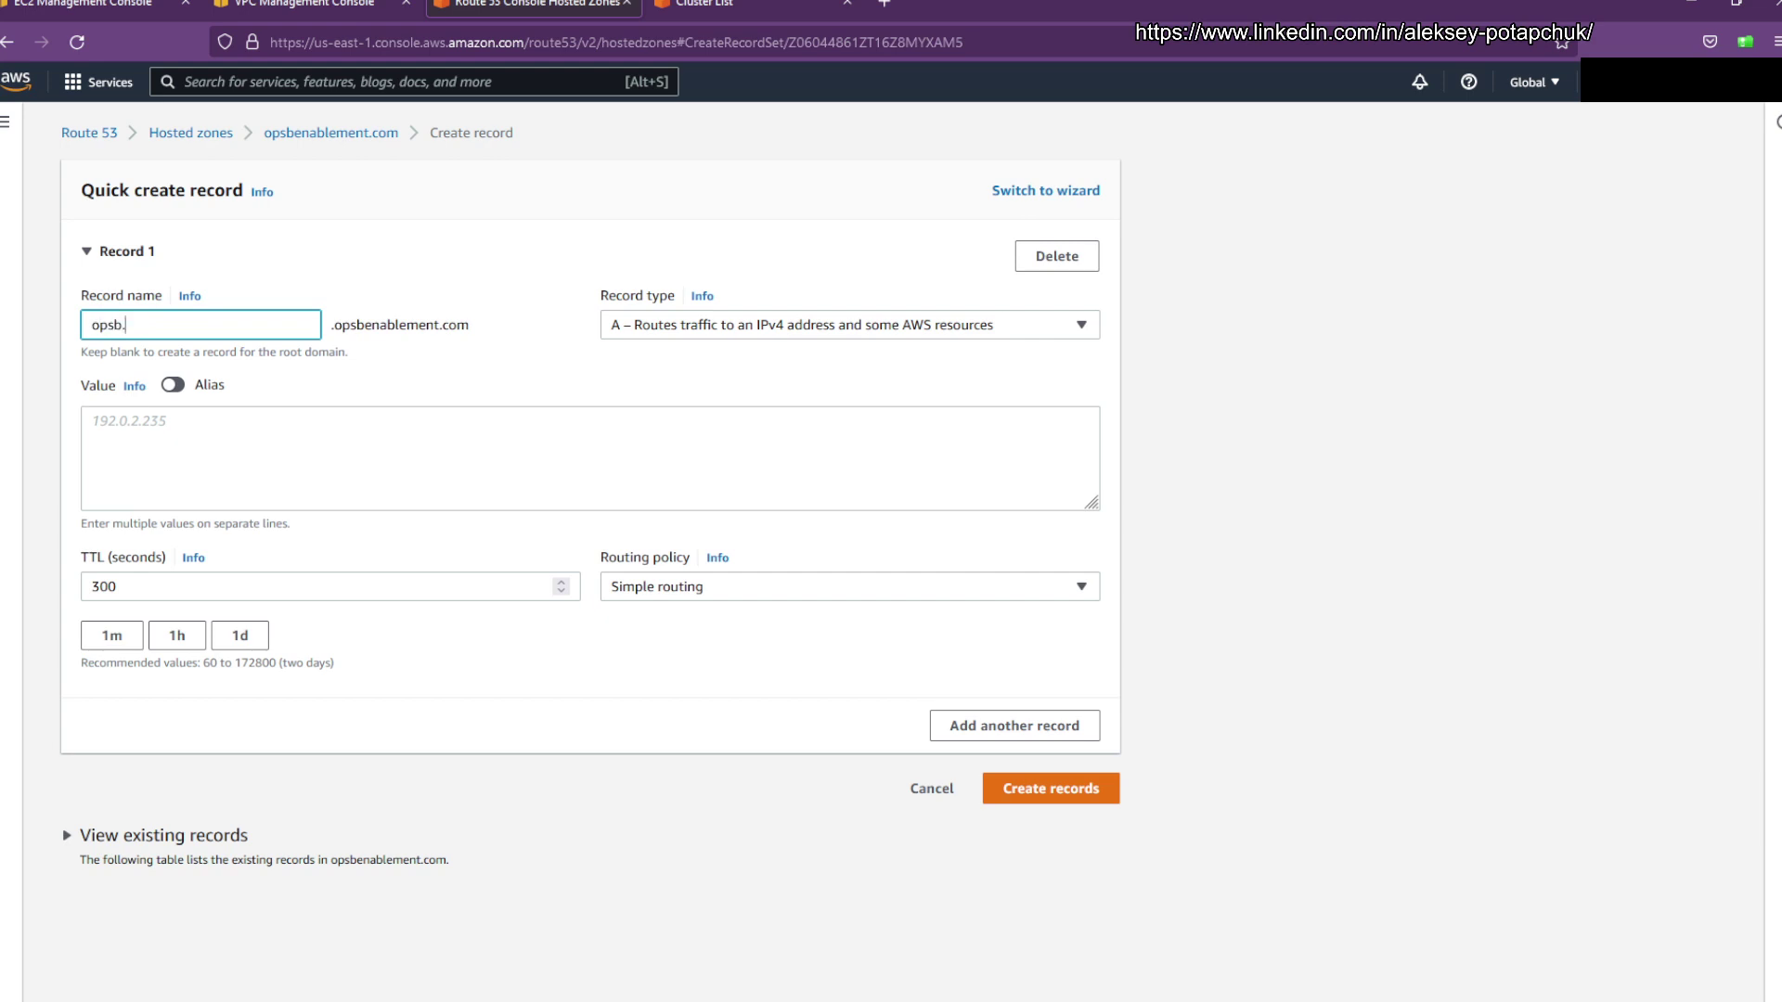
{"action": "type", "text": ".studen"}
{"action": "key", "text": "BackSpace"}
{"action": "key", "text": "BackSpace"}
{"action": "key", "text": "BackSpace"}
{"action": "type", "text": "nt"}
Step: Alias the record to Network Load Balancer Student83-public-lb in US East (Ohio)
{"action": "left_click", "coordinate": [171, 386]}
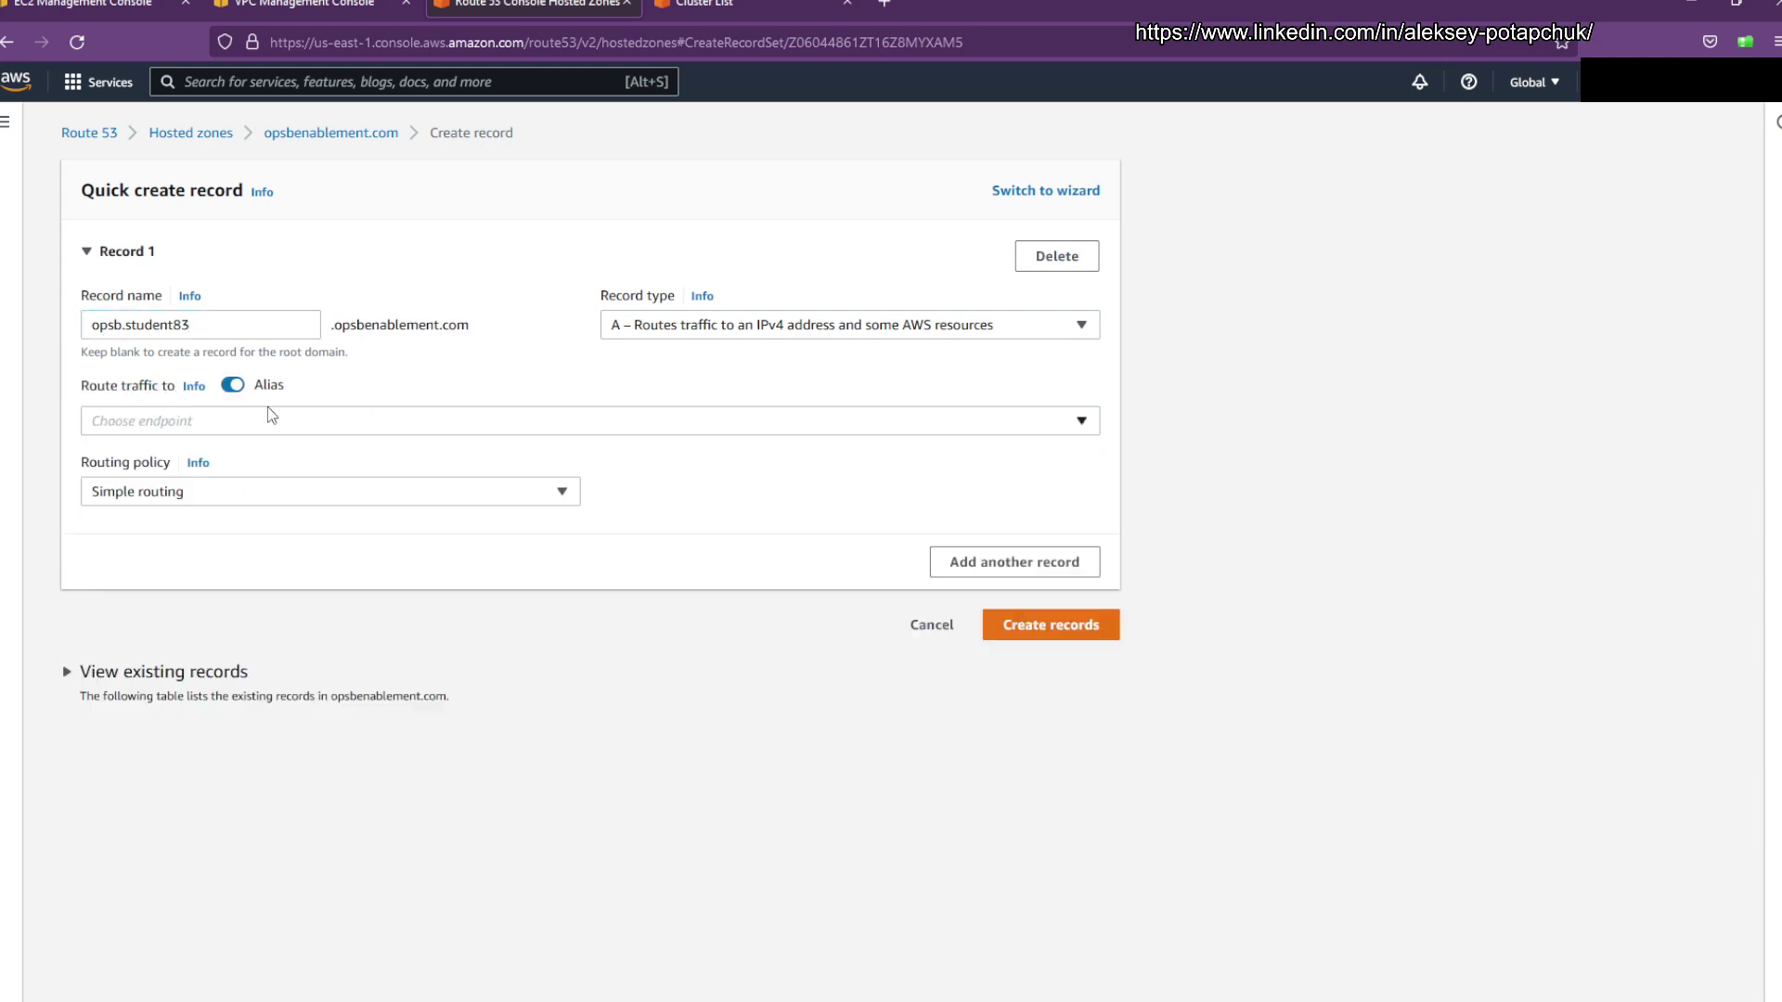
{"action": "left_click", "coordinate": [403, 430]}
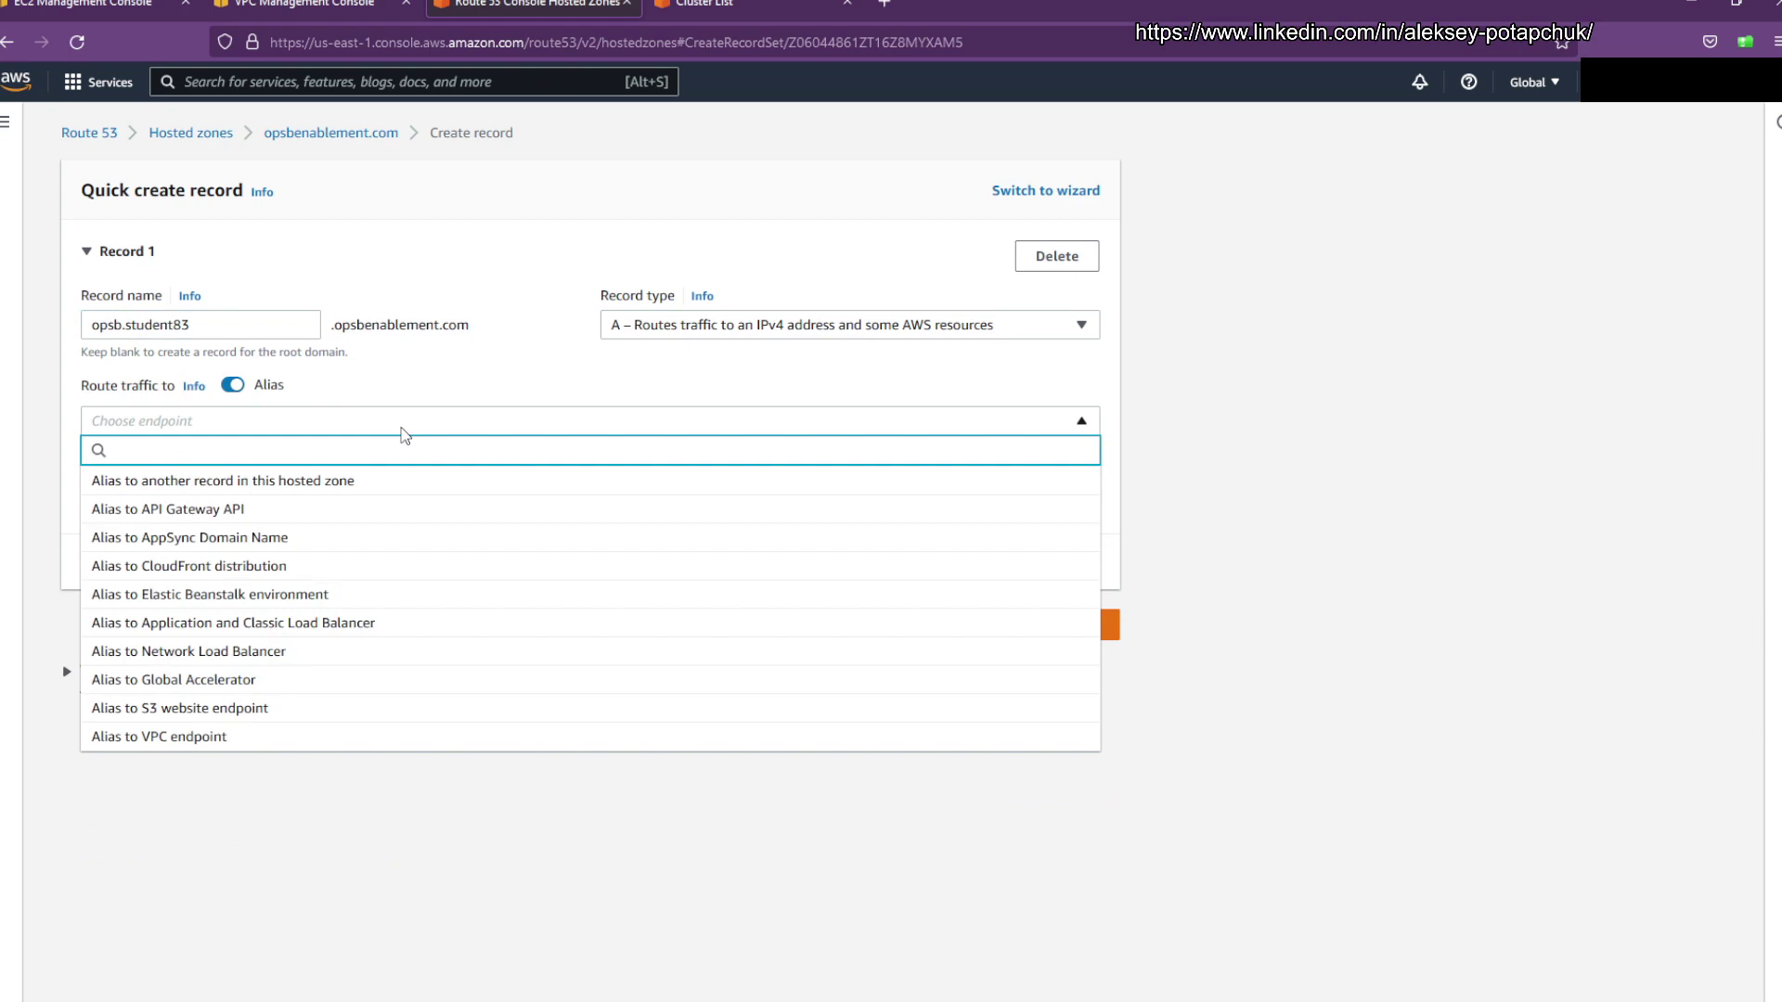
{"action": "type", "text": "load"}
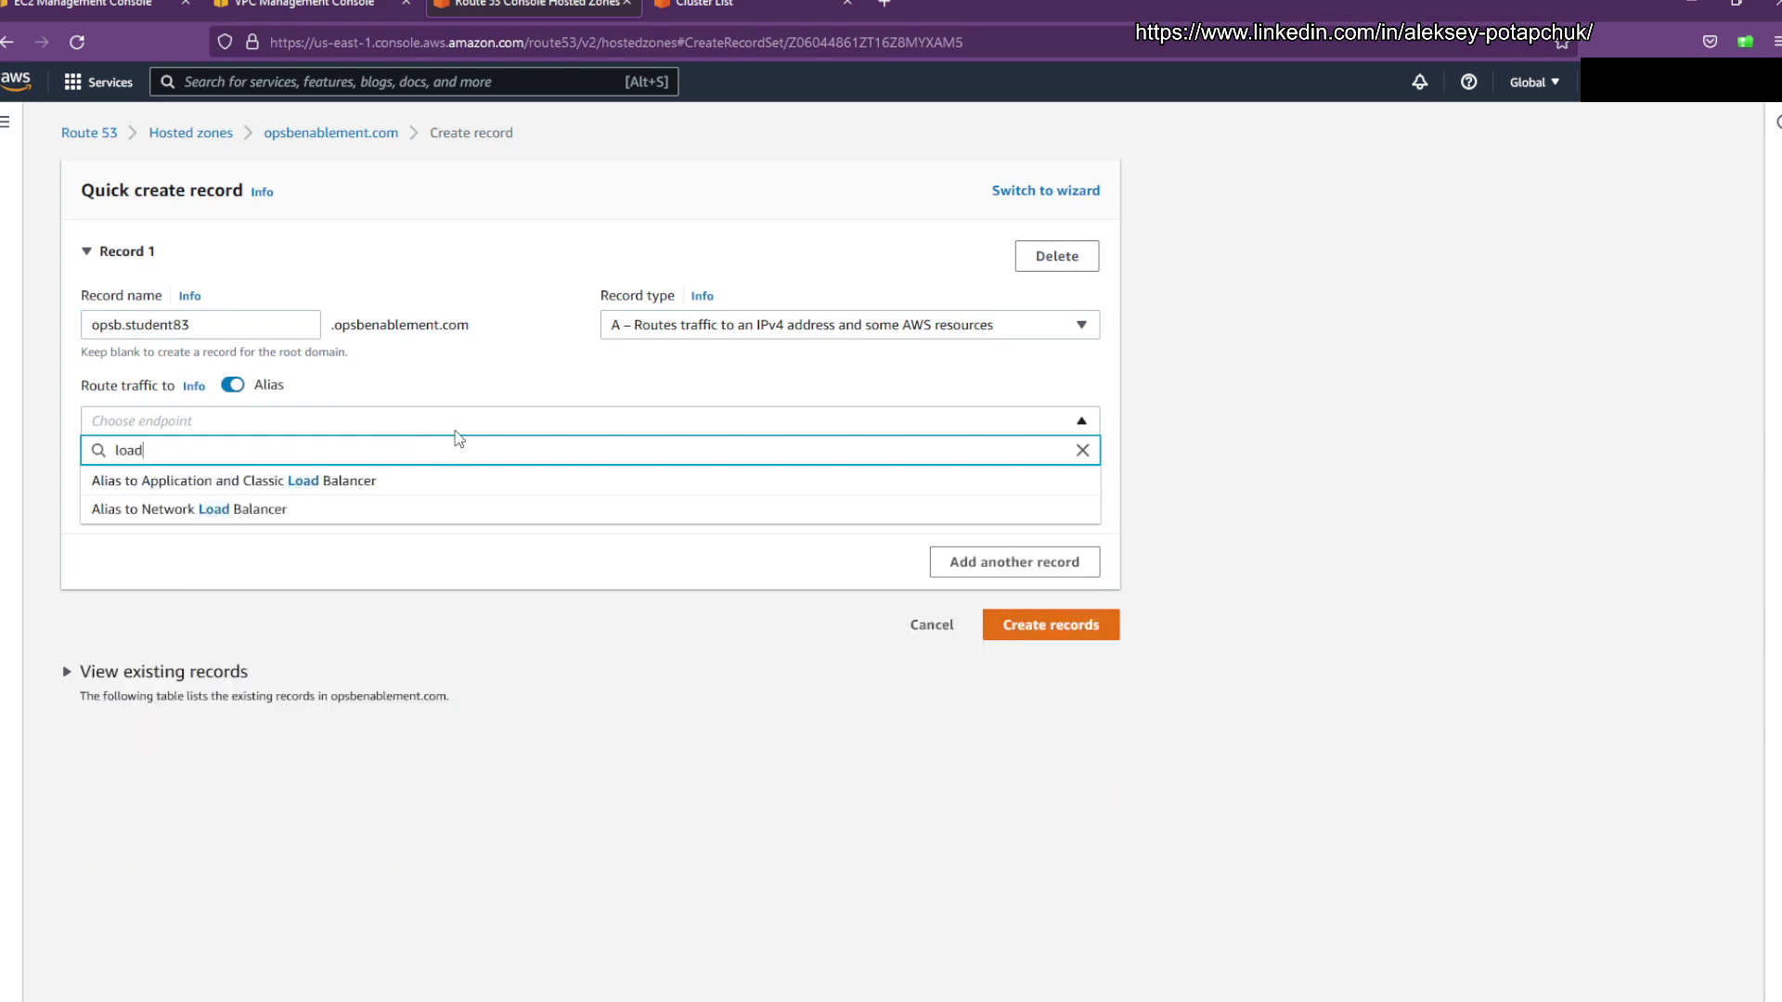
{"action": "left_click", "coordinate": [369, 510]}
{"action": "left_click", "coordinate": [366, 464]}
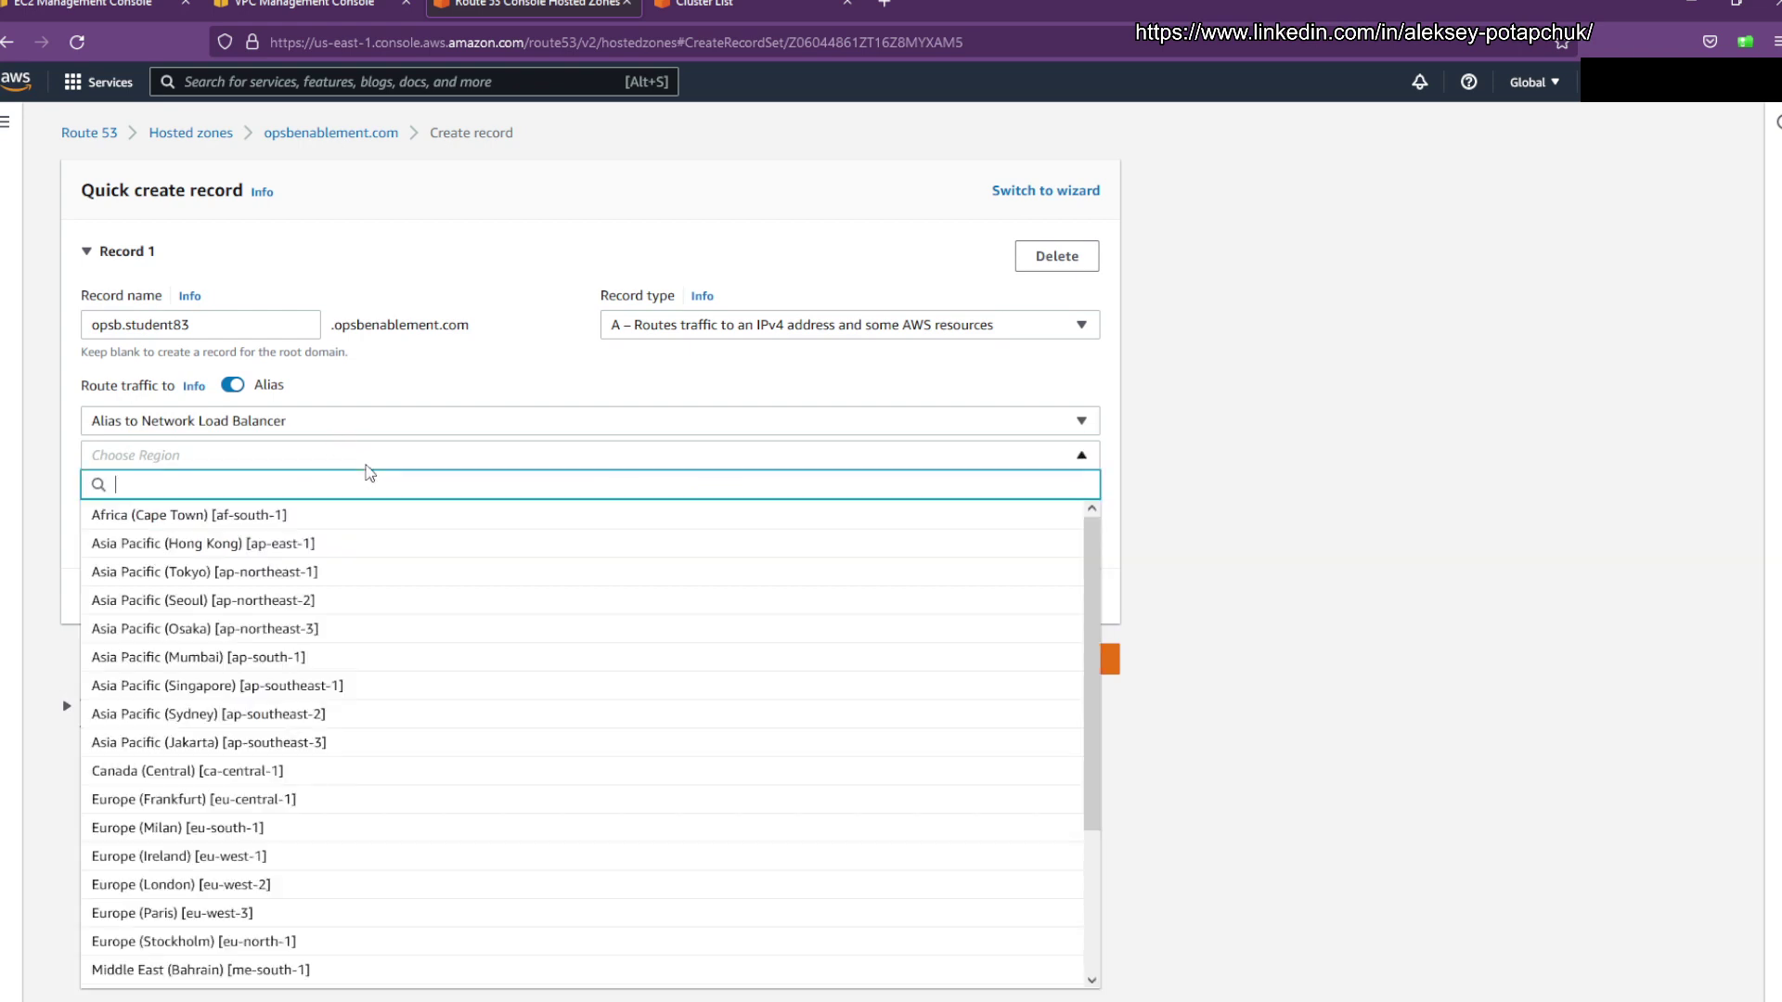
{"action": "type", "text": "us-eas"}
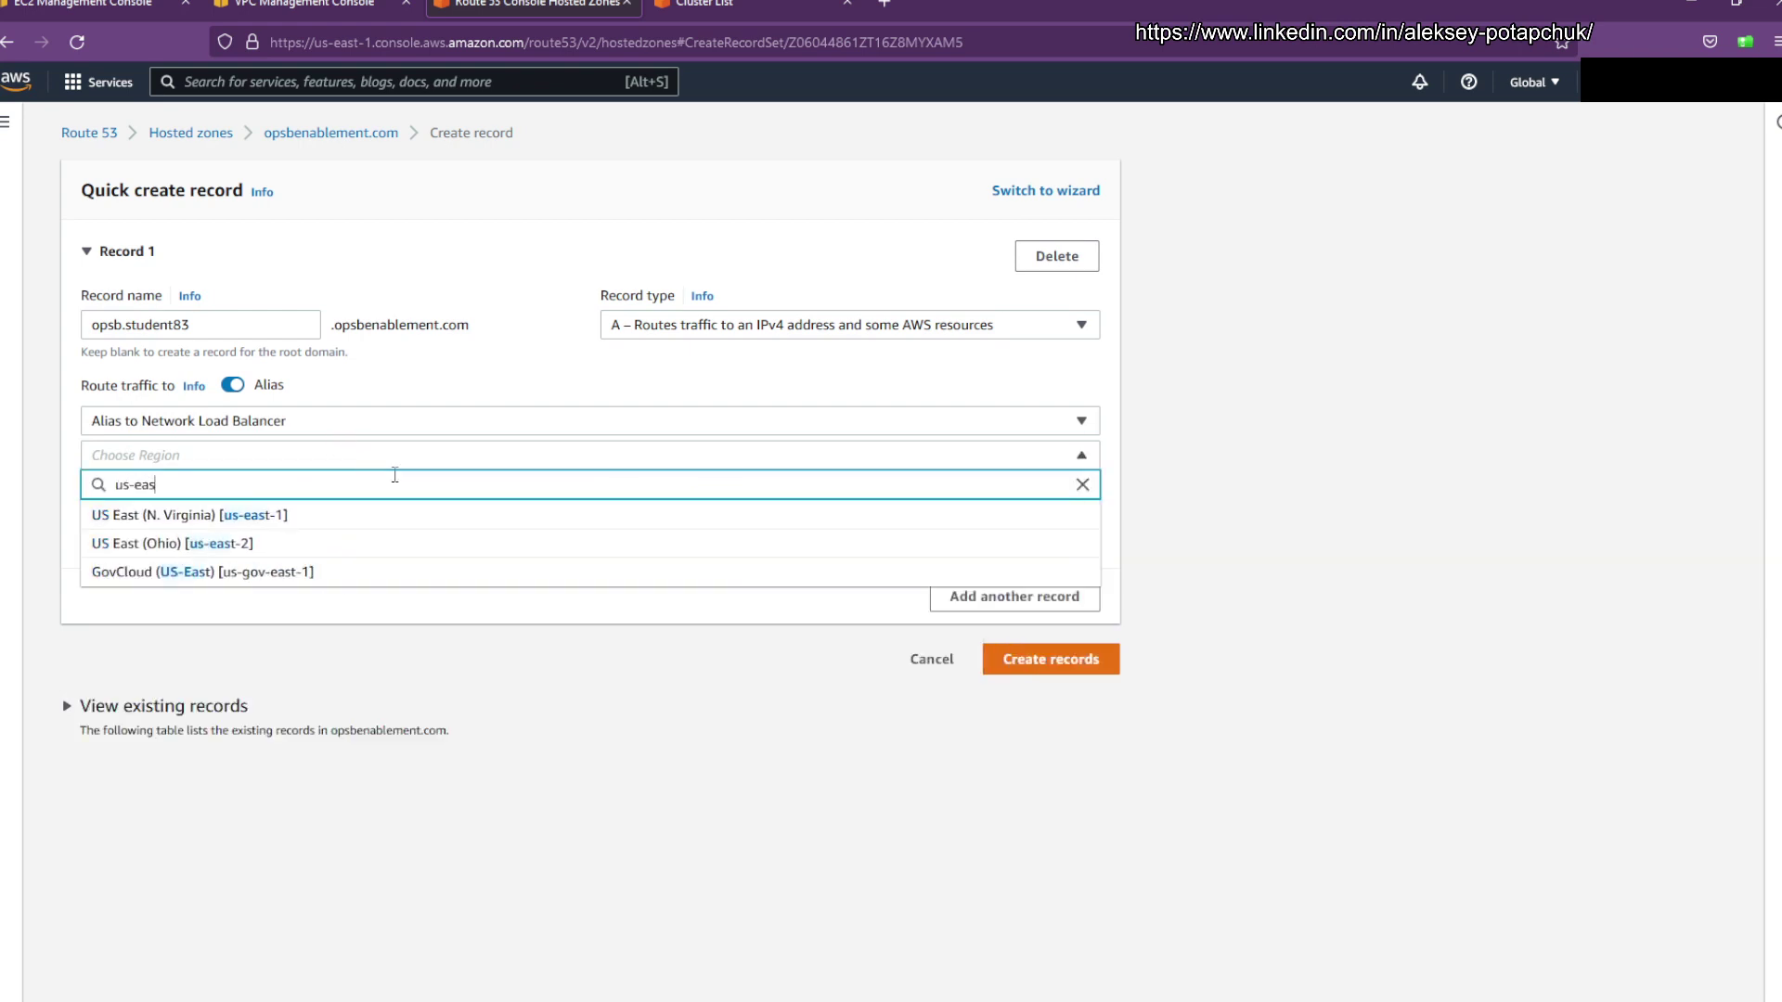
{"action": "left_click", "coordinate": [353, 542]}
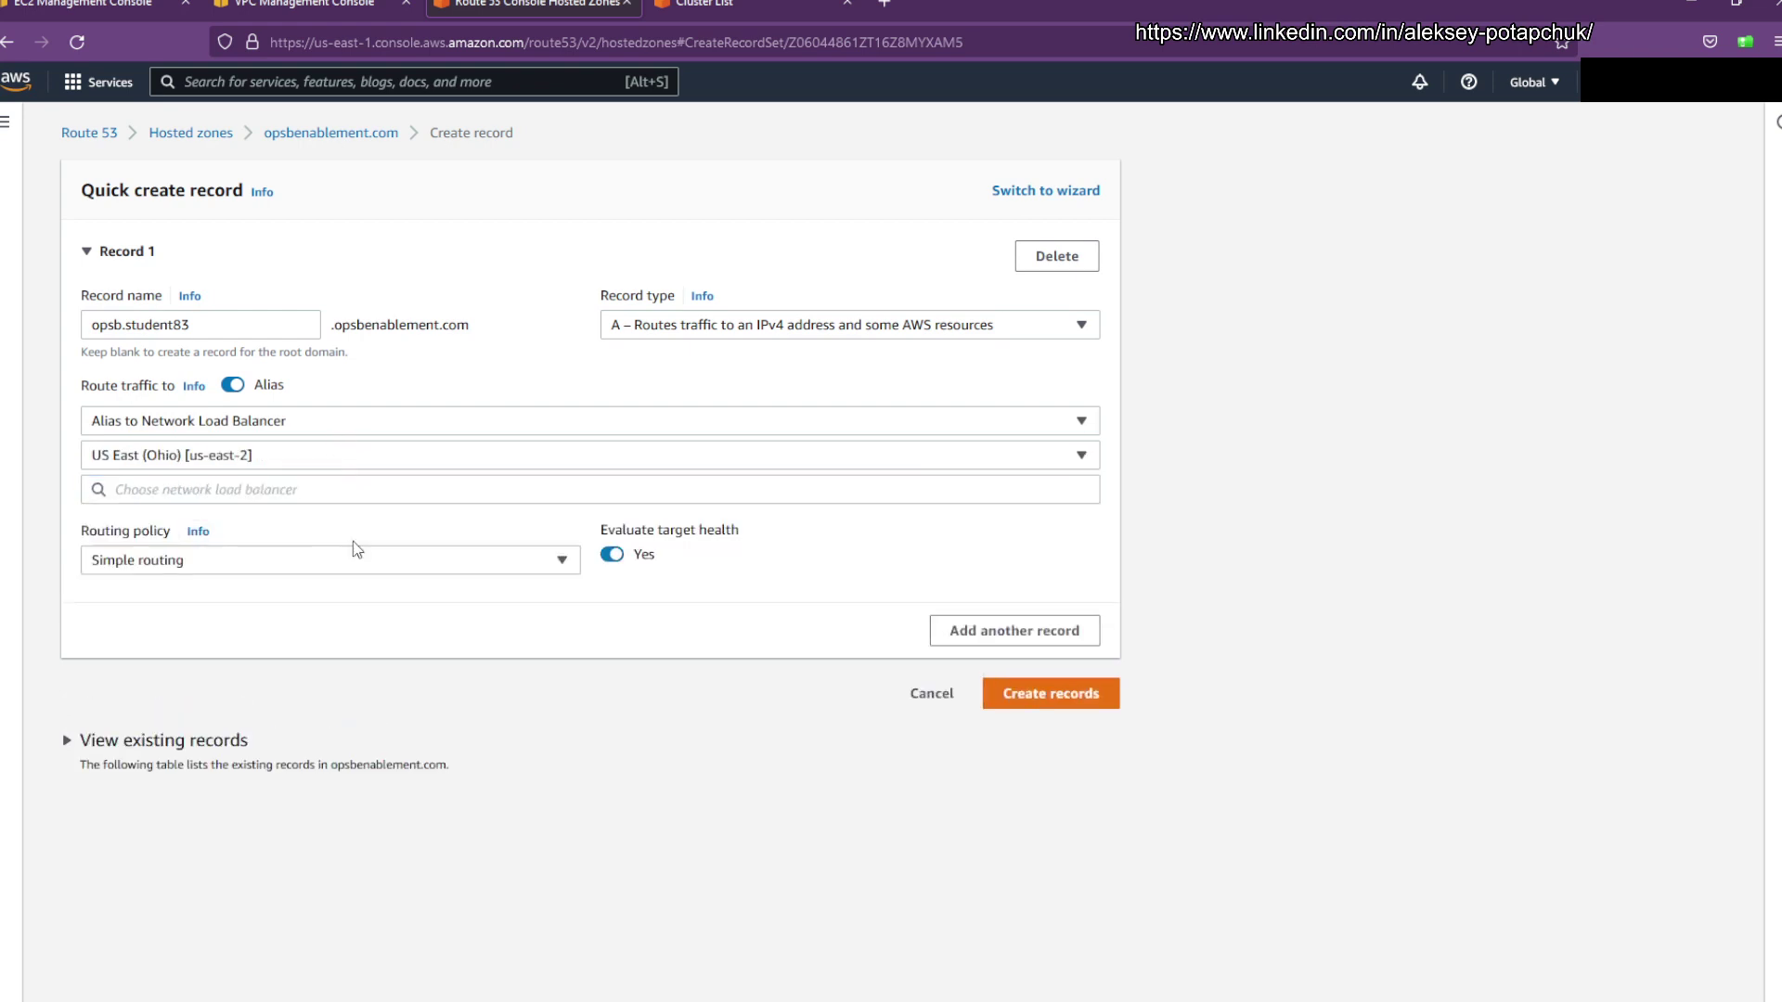
{"action": "left_click", "coordinate": [351, 489]}
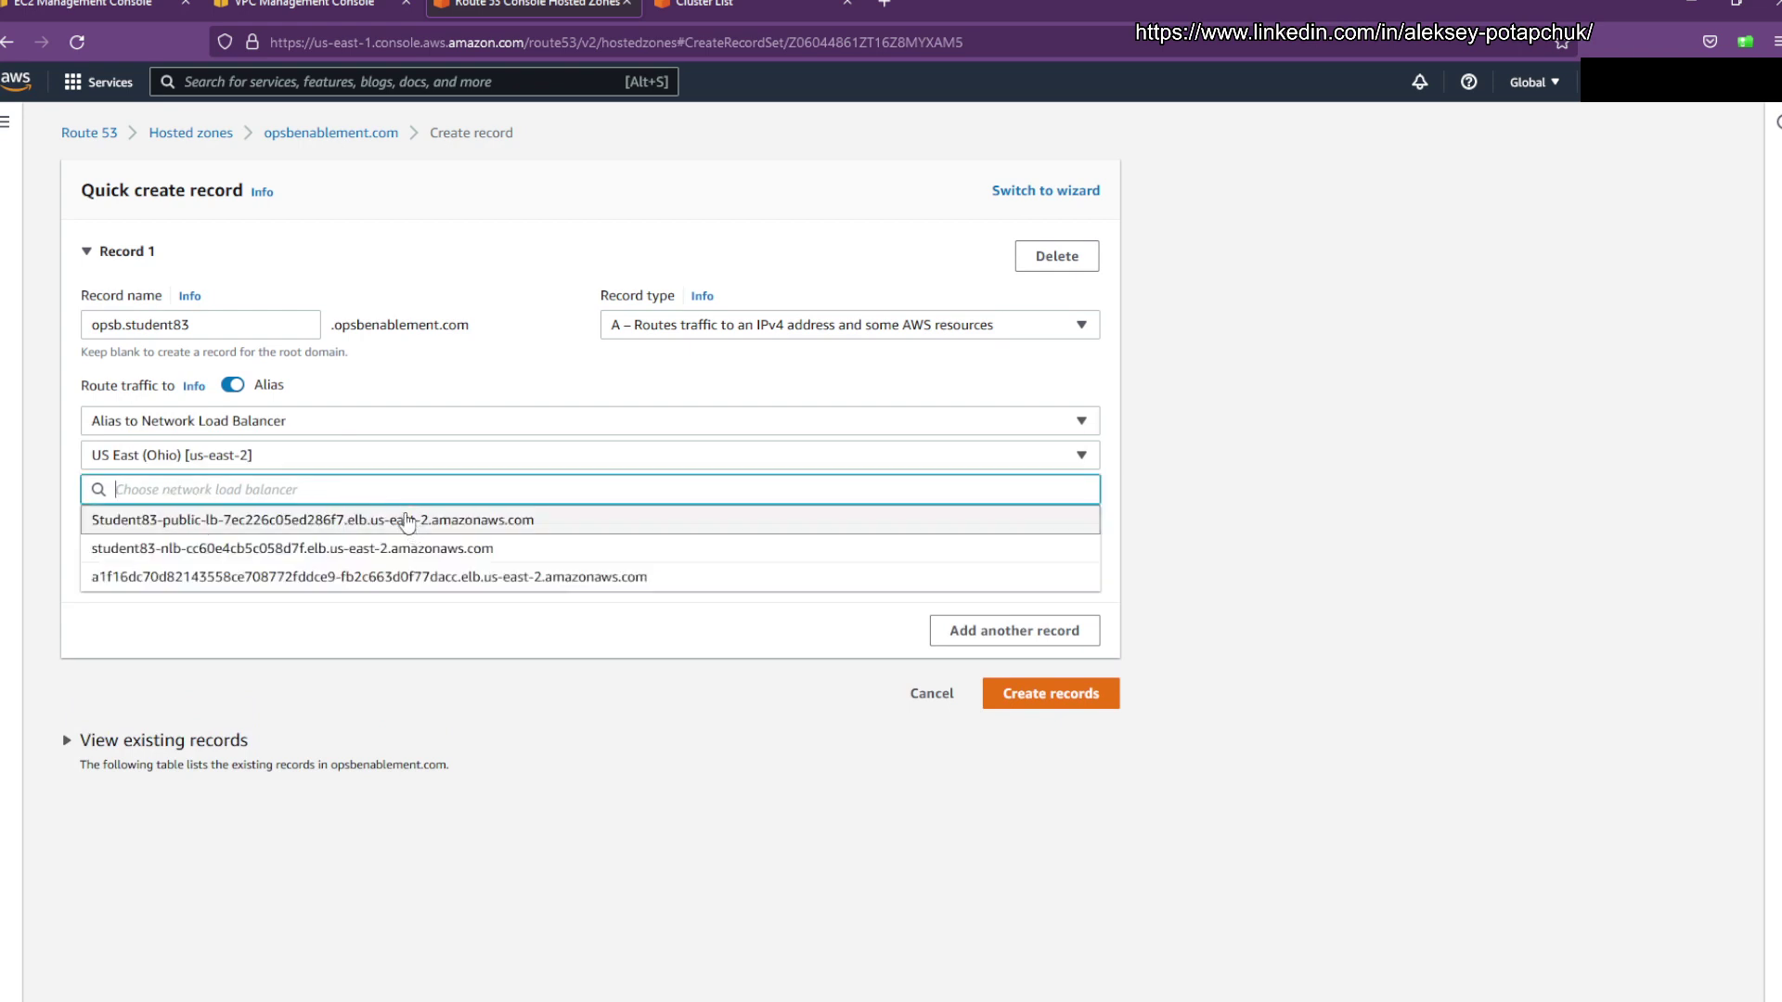
{"action": "left_click", "coordinate": [357, 522]}
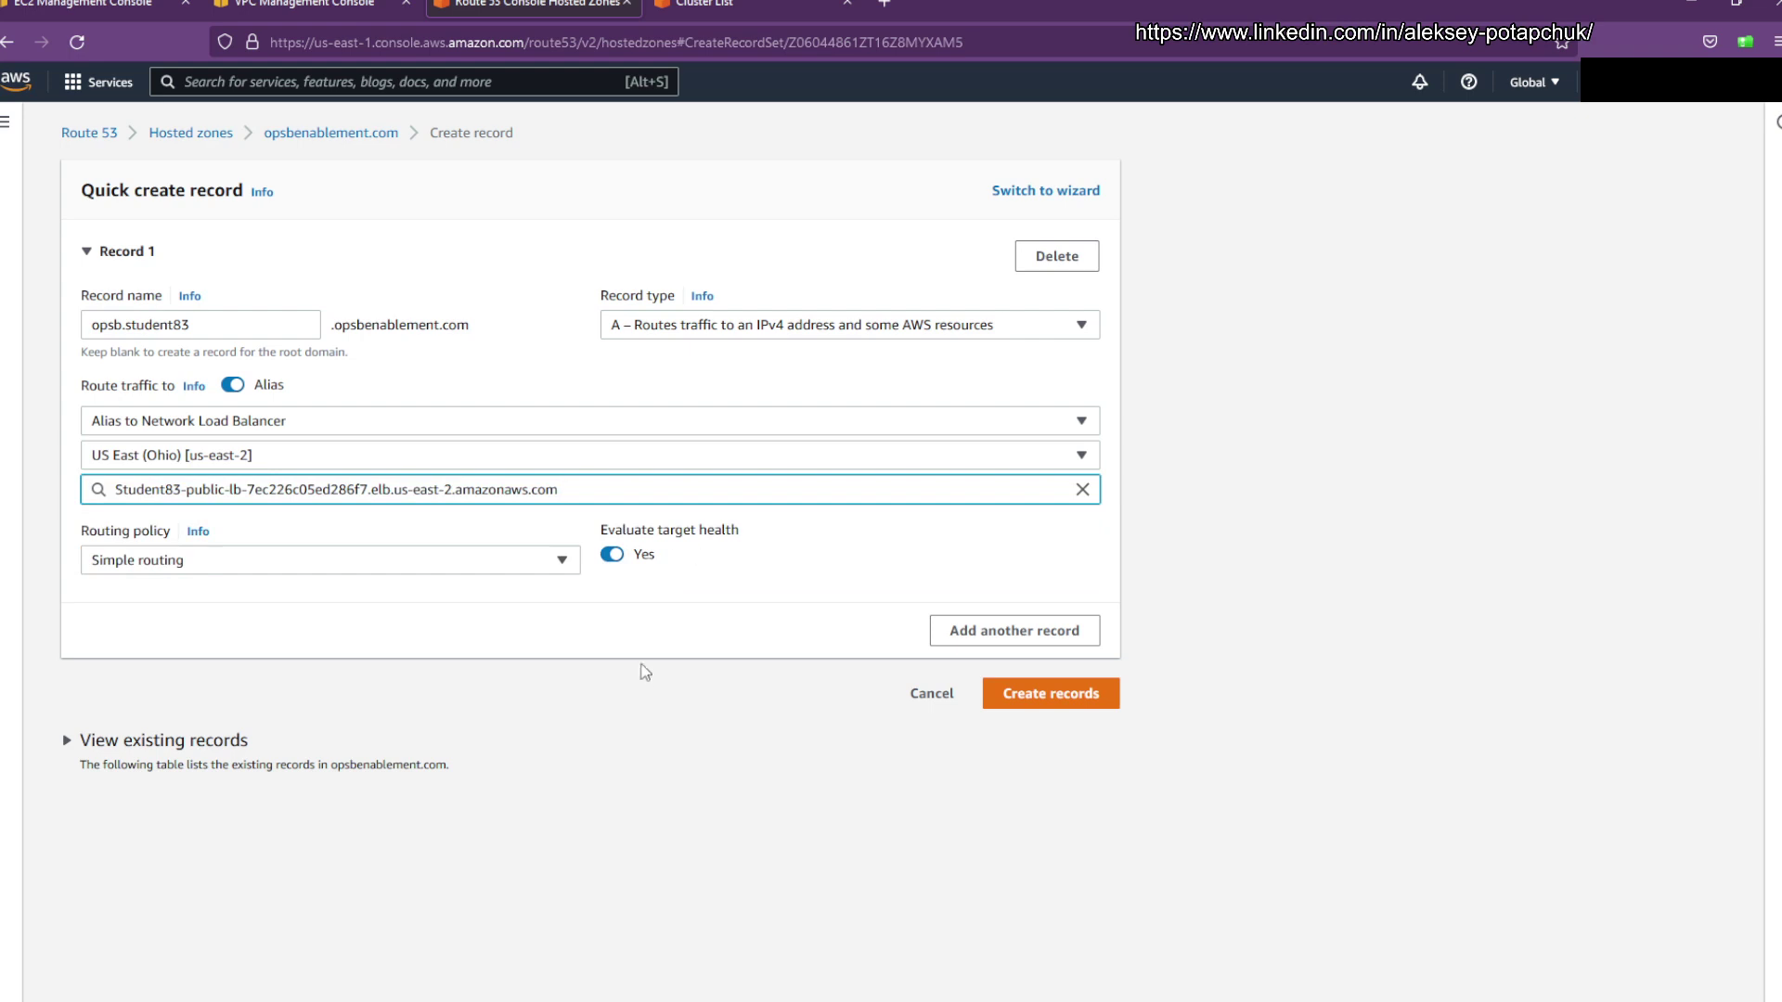
Step: Create the opsb.student83.opsbenablement.com alias record and confirm it appears in the list
{"action": "left_click", "coordinate": [1063, 707]}
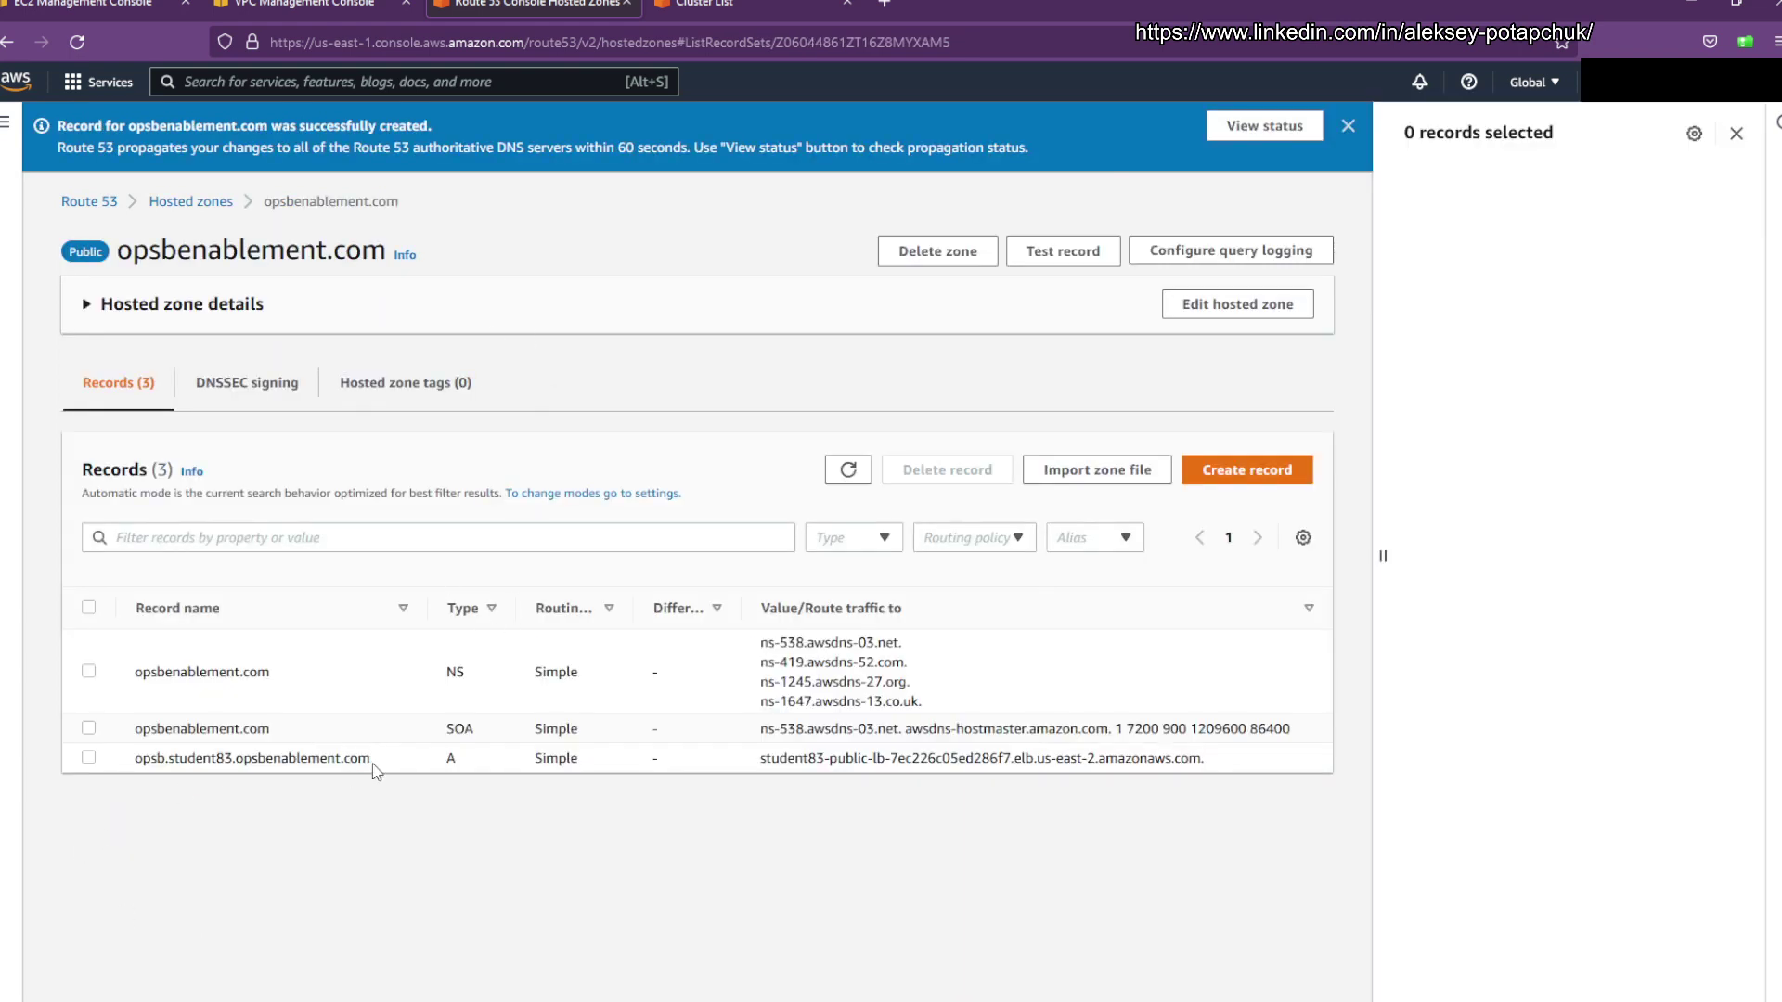
{"action": "left_click_drag", "start_coordinate": [374, 771], "coordinate": [97, 758]}
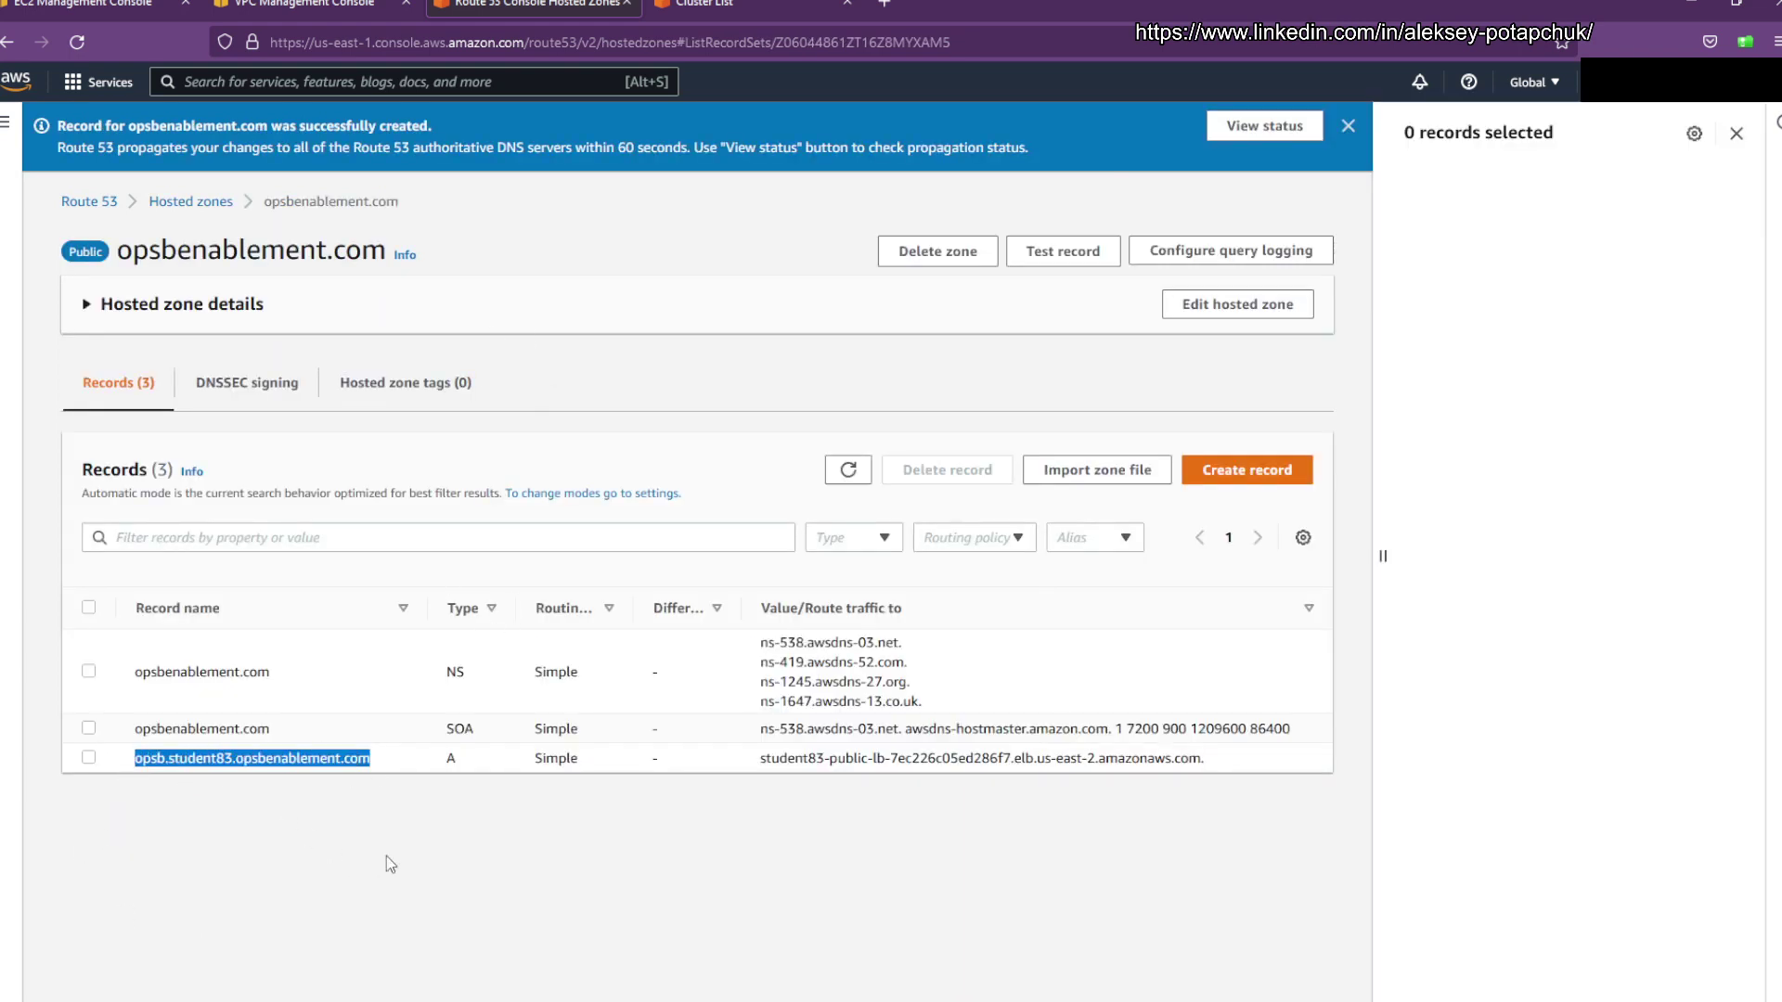
{"action": "left_click", "coordinate": [464, 857]}
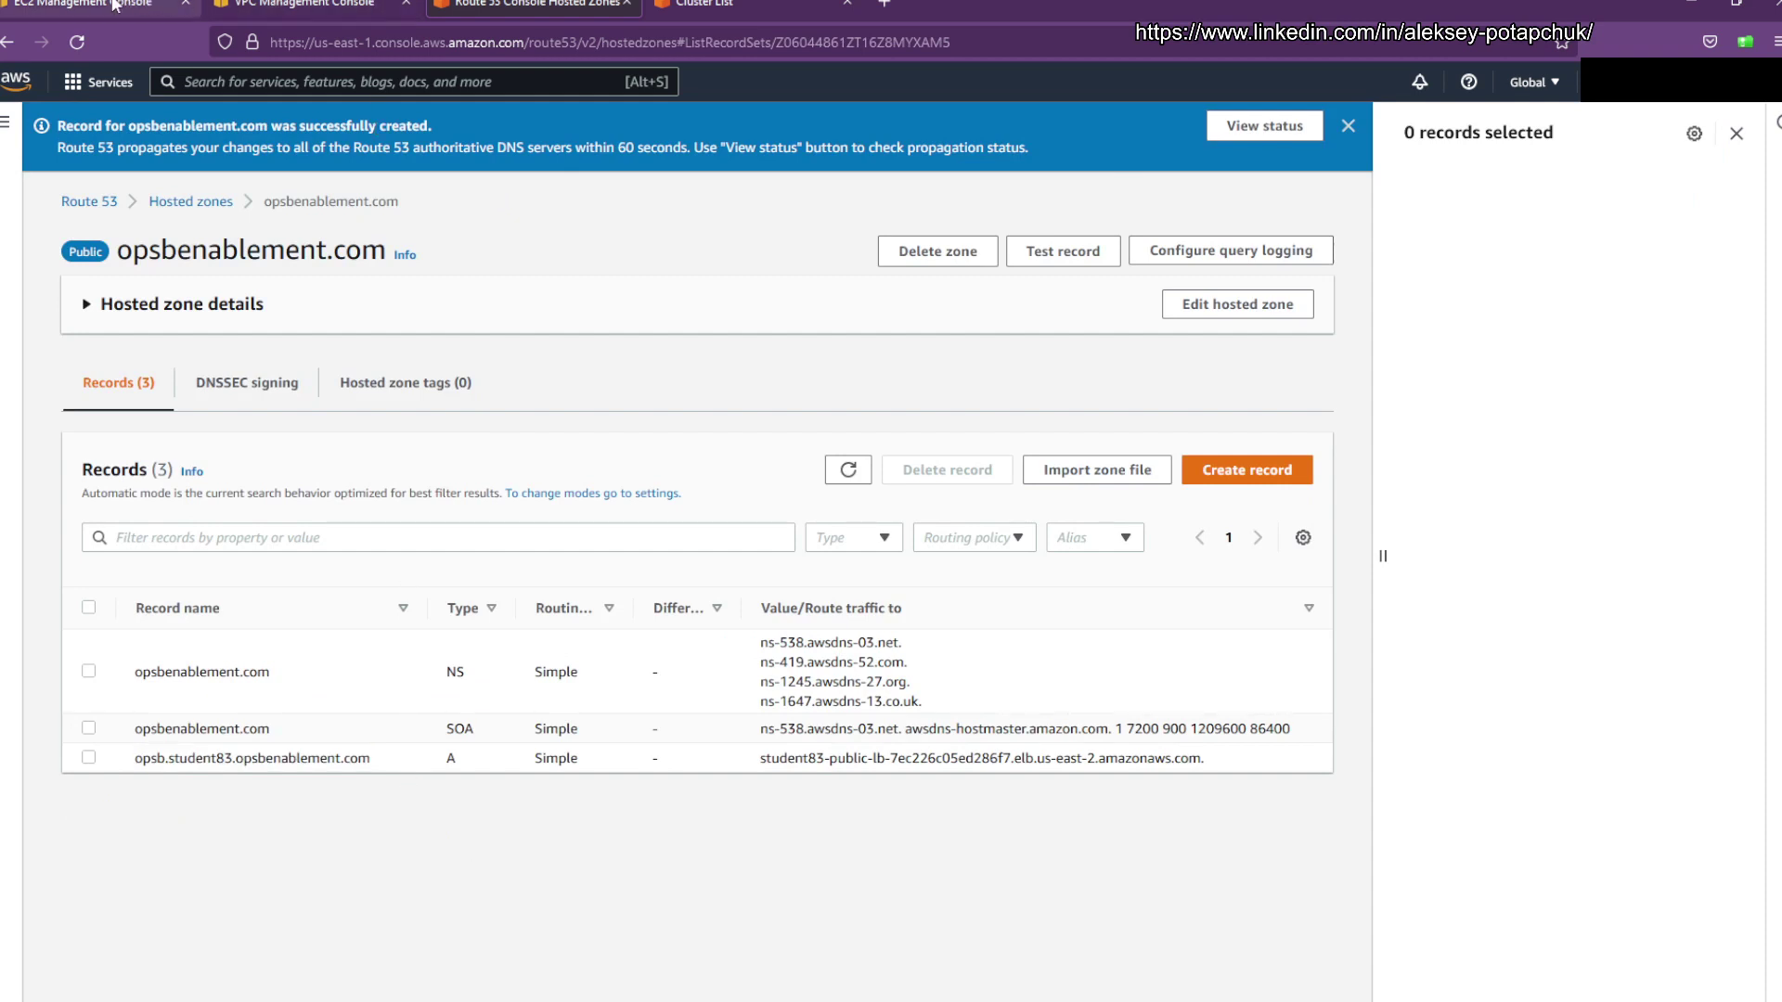
Step: Refresh the EC2 load balancer list to check Student83-public-lb's state, and open a new browser tab
{"action": "left_click", "coordinate": [84, 4]}
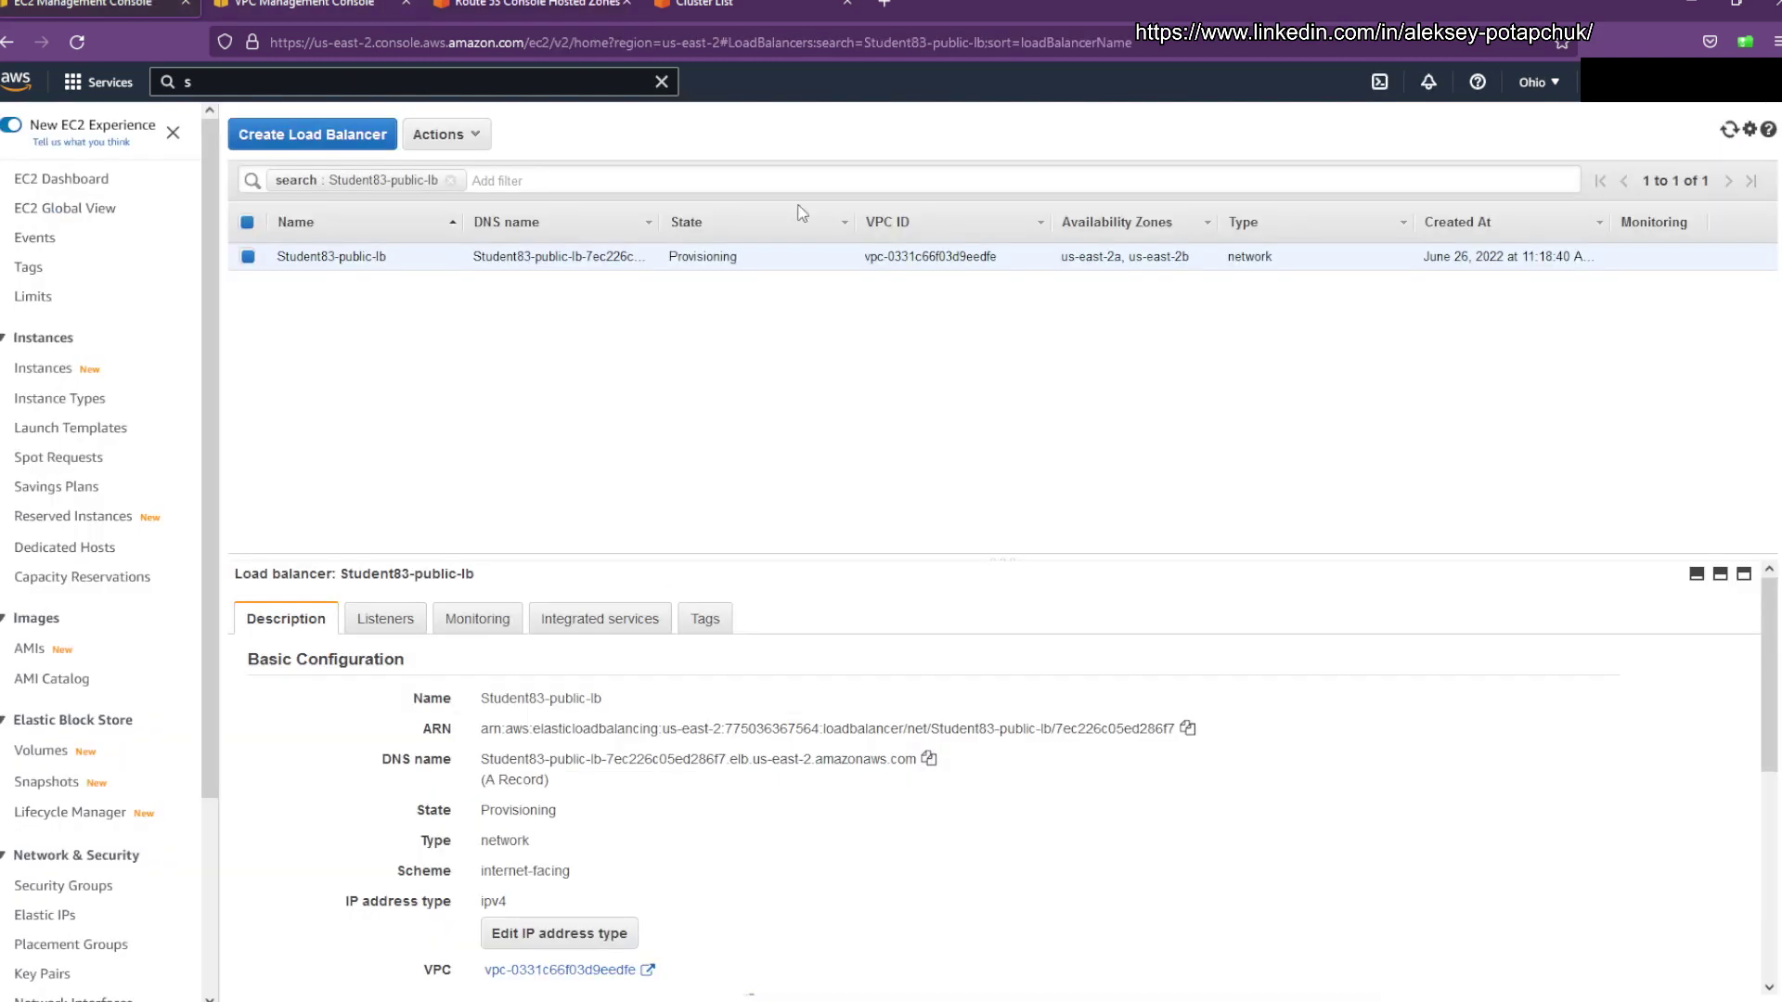
{"action": "left_click", "coordinate": [1734, 131]}
{"action": "left_click", "coordinate": [884, 3]}
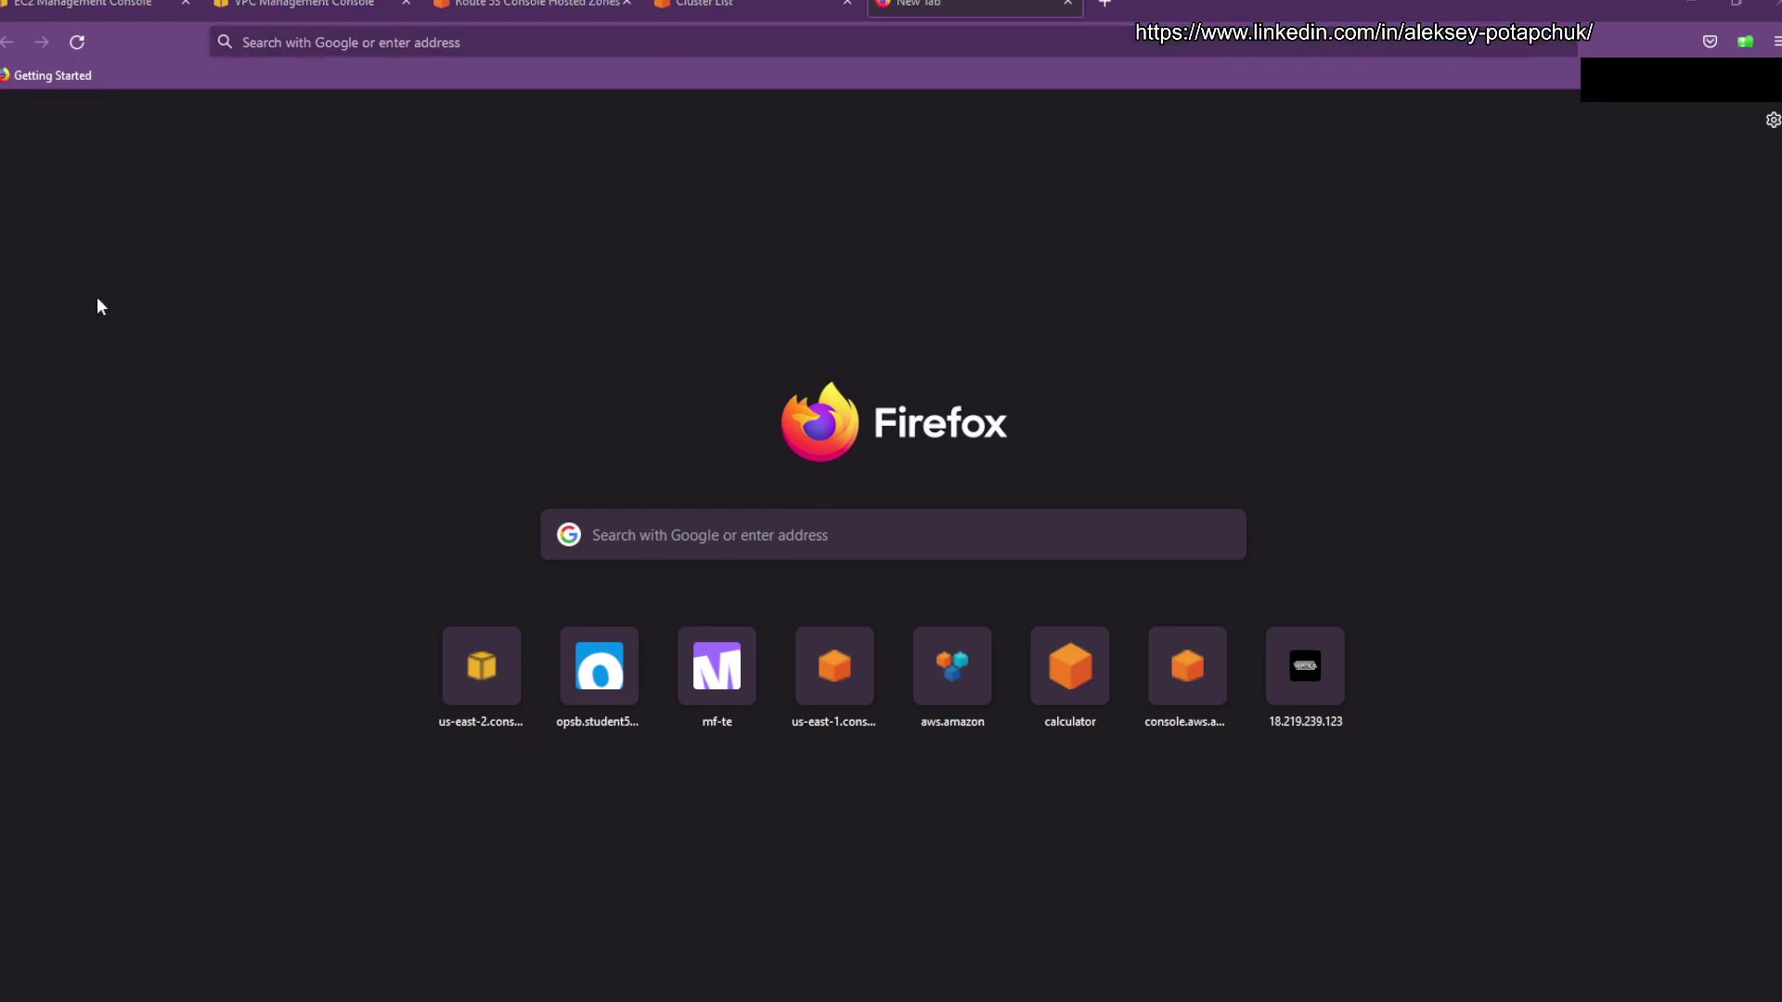
{"action": "key", "text": "alt+Tab"}
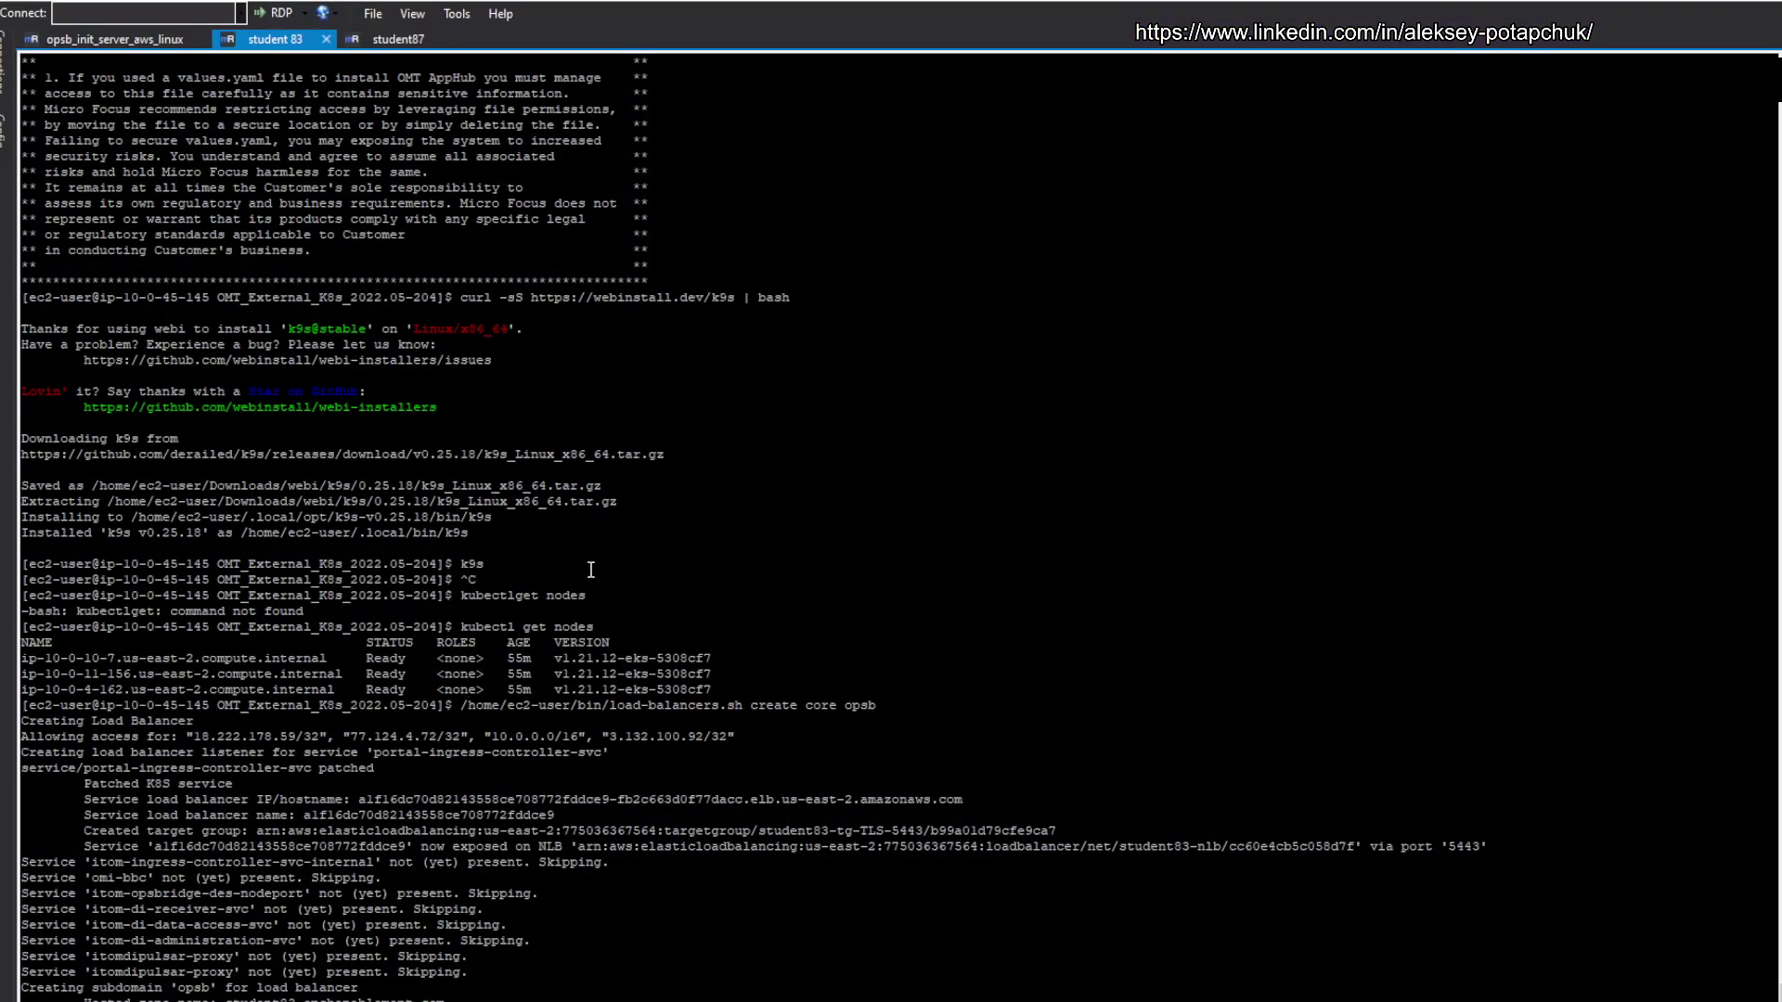
{"action": "scroll", "coordinate": [382, 476], "scroll_direction": "up", "scroll_amount": 10}
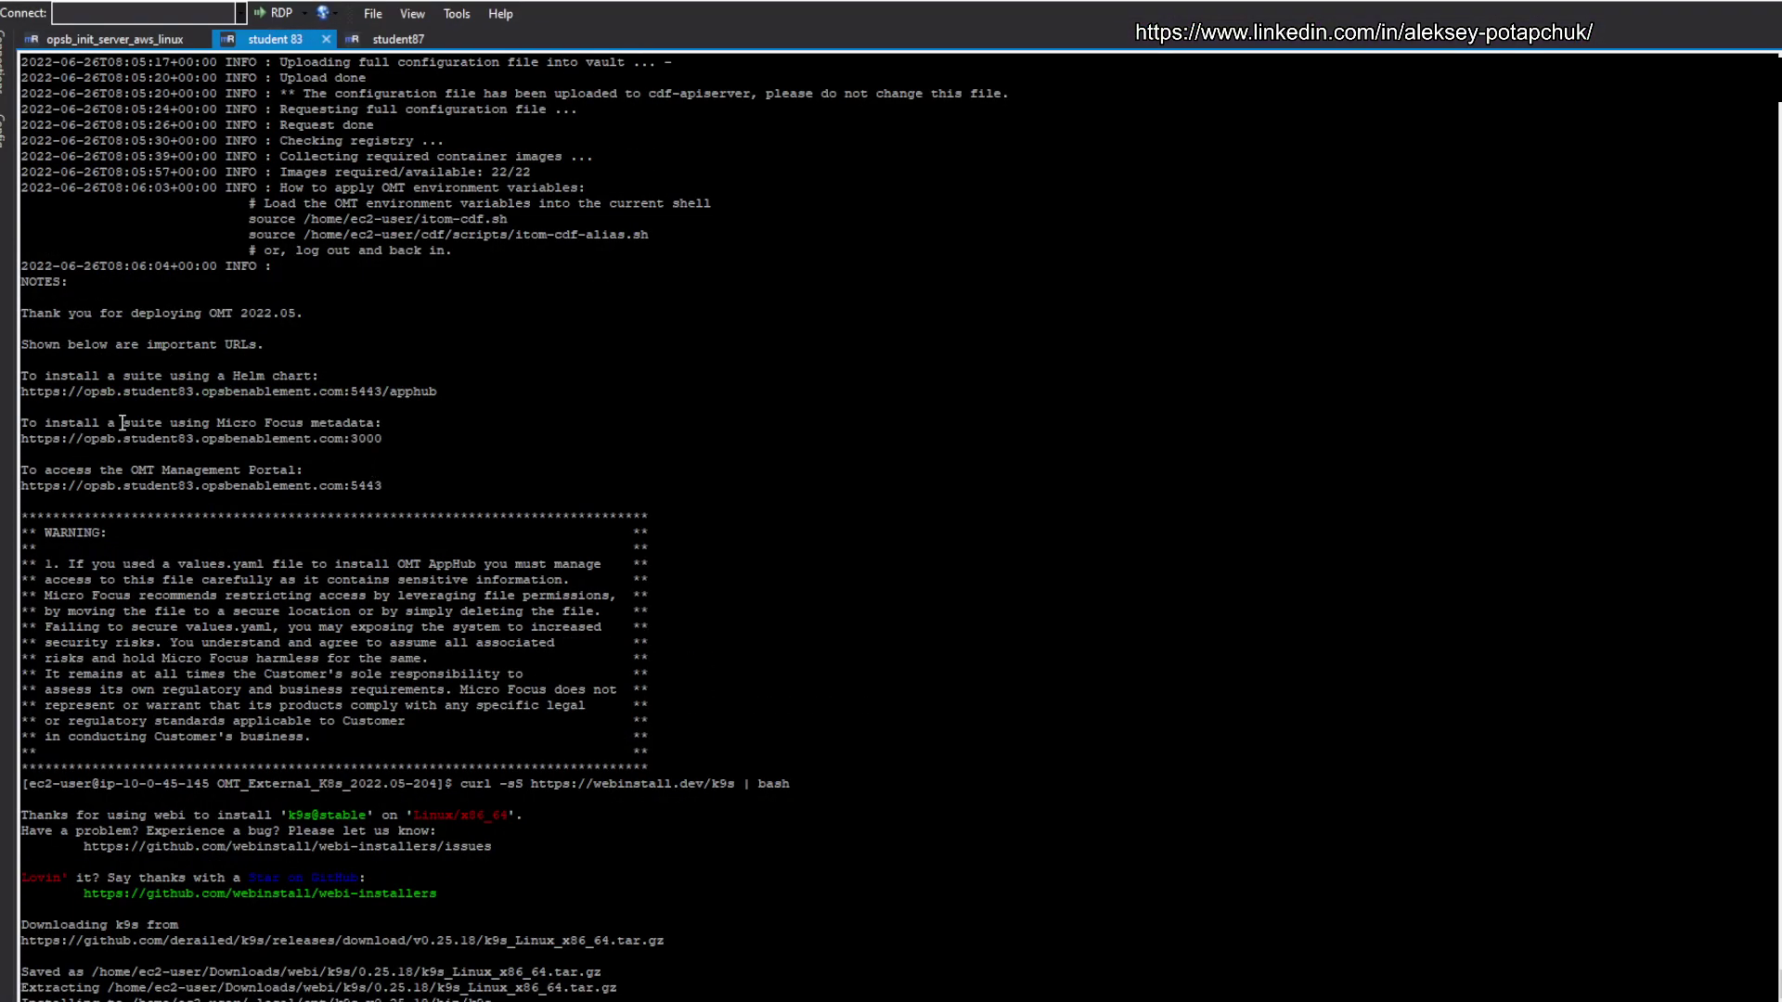
{"action": "left_click_drag", "start_coordinate": [440, 390], "coordinate": [27, 397]}
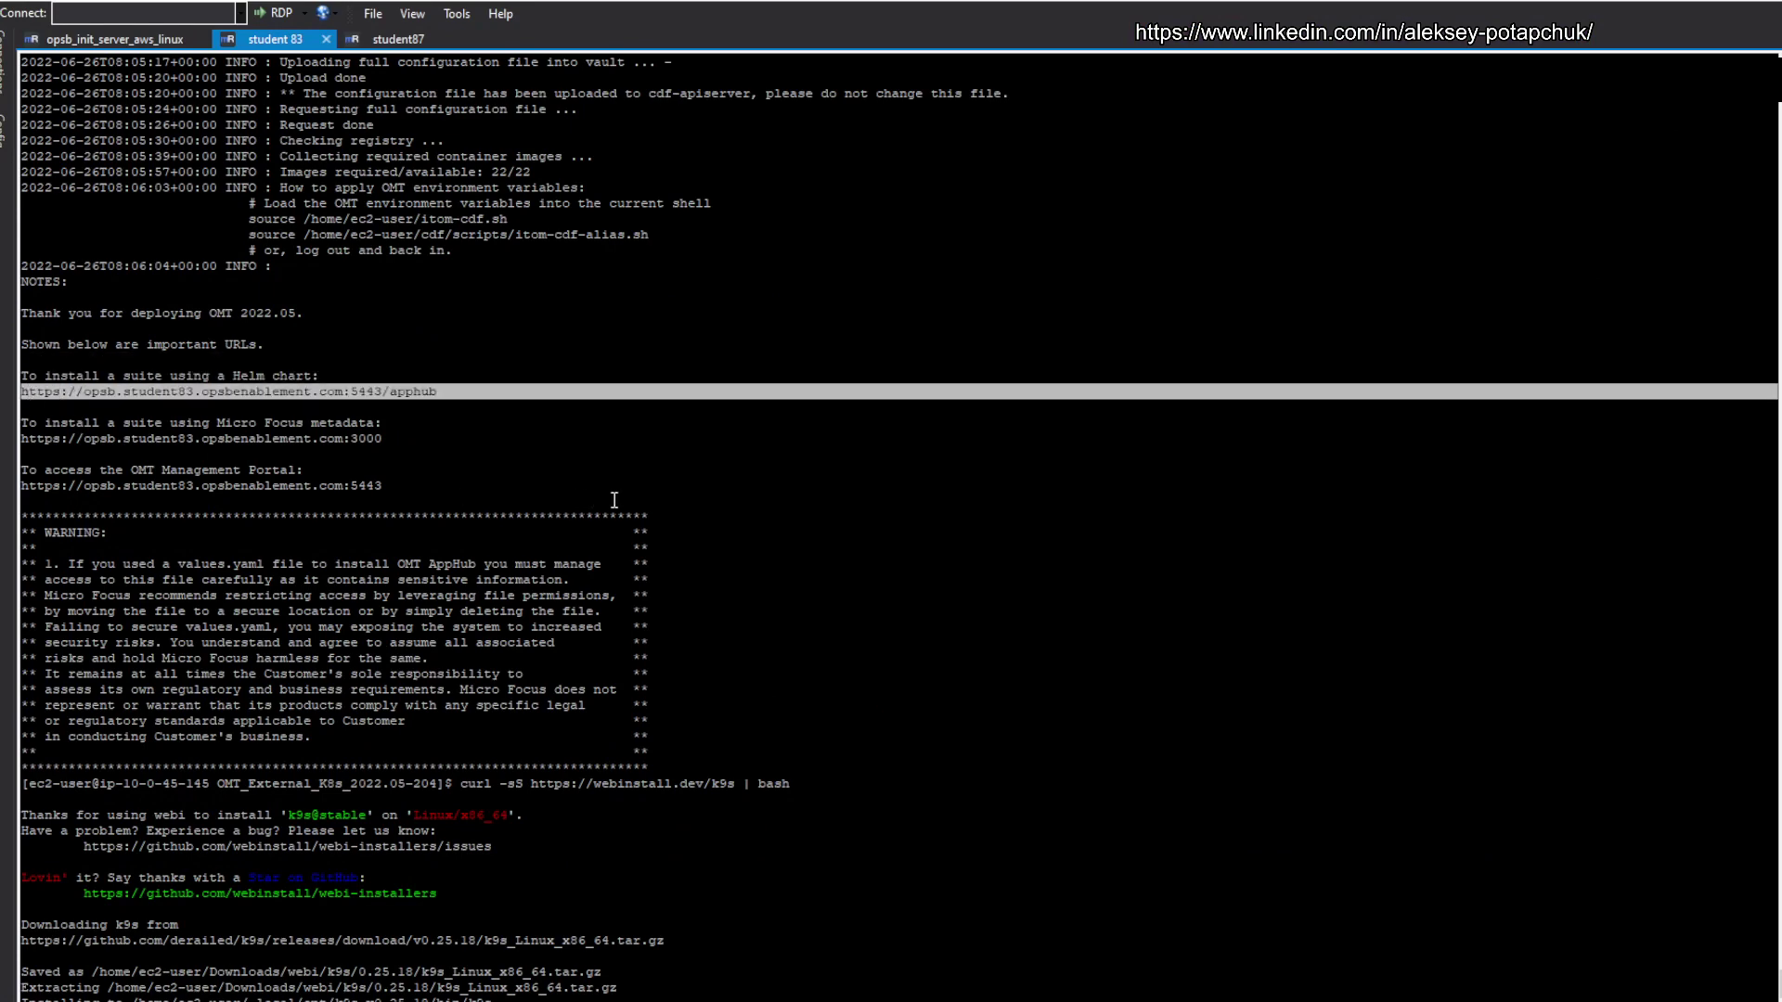
{"action": "right_click", "coordinate": [921, 498]}
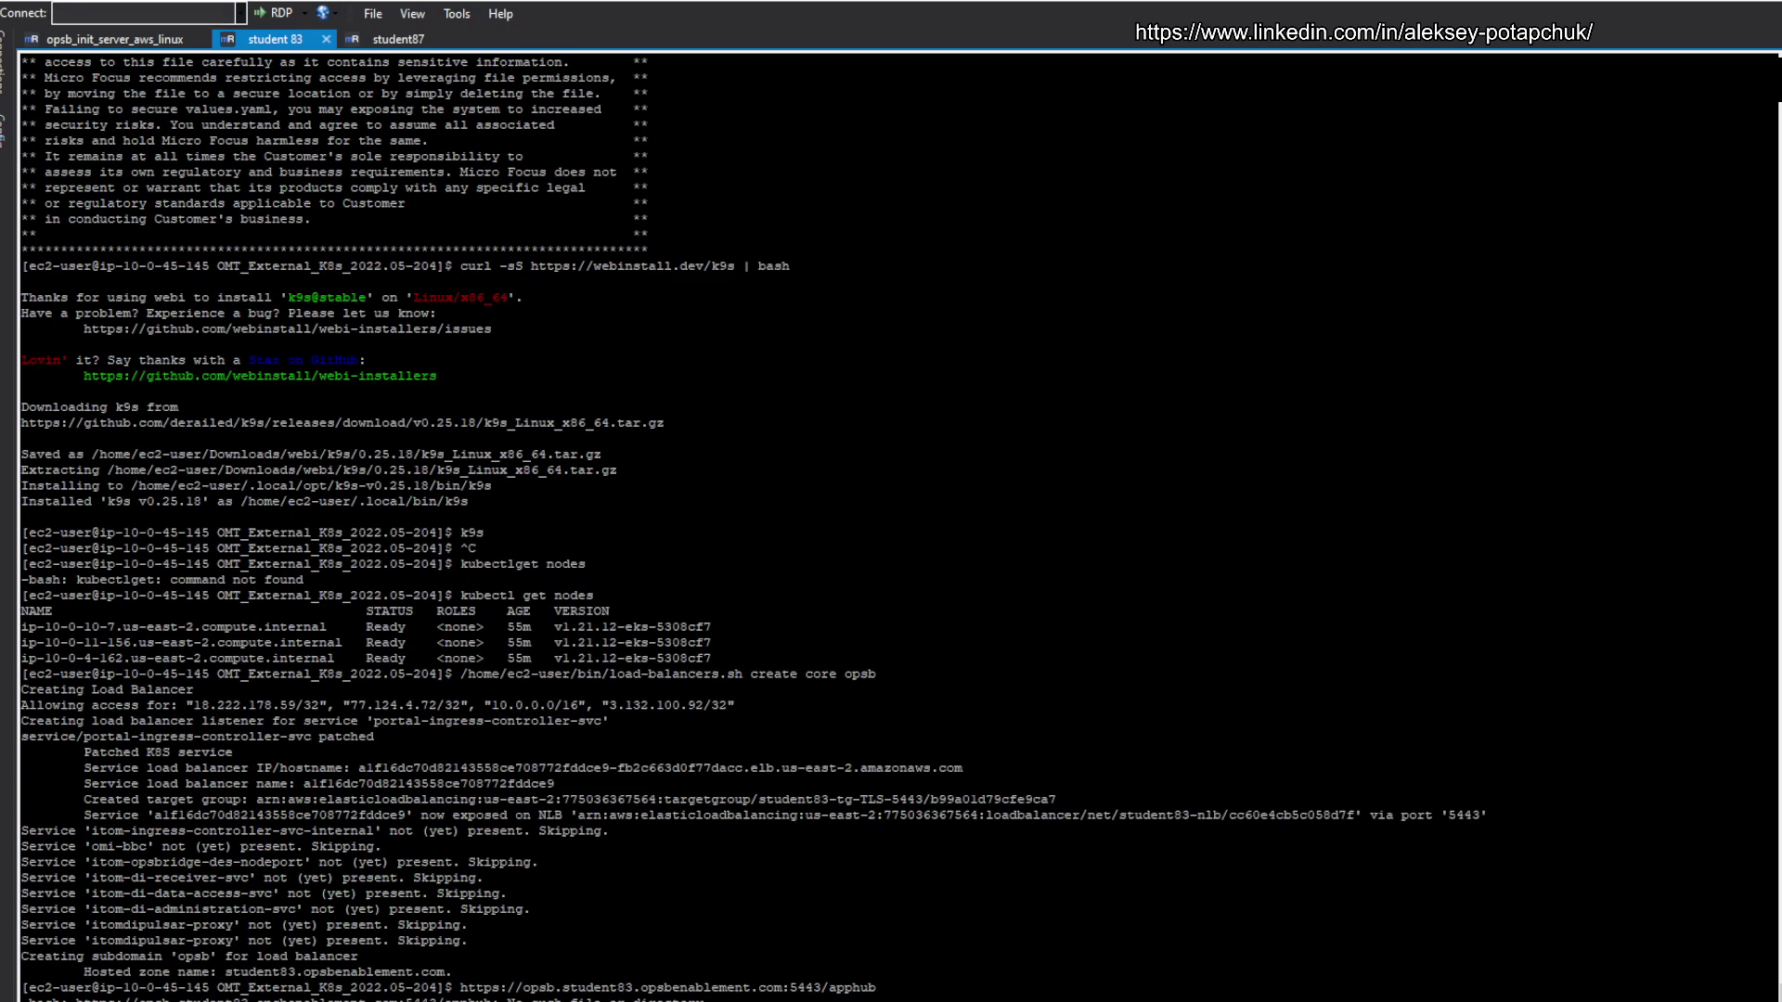
{"action": "key", "text": "alt+Tab"}
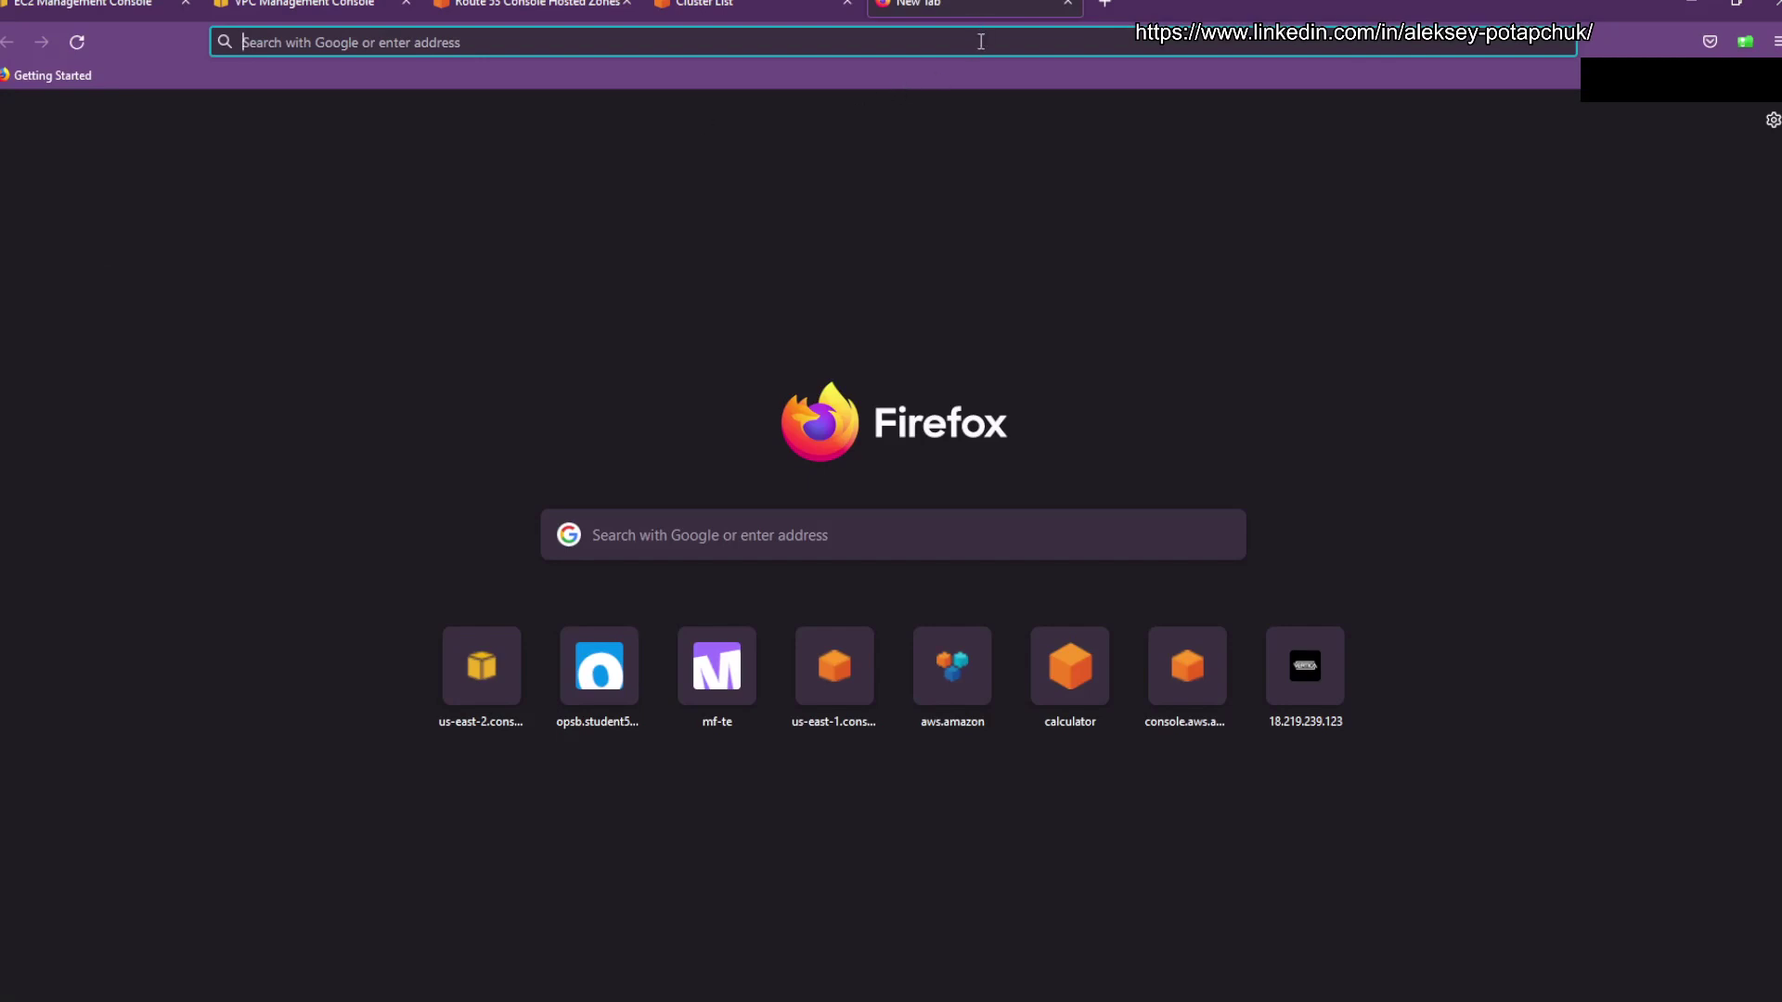
Step: Load the pasted URL opsb.student83.opsbenablement.com:5443/apphub in Firefox
{"action": "left_click", "coordinate": [985, 41]}
{"action": "type", "text": "https://opsb.student83.opsbenablement.com:5443/apphub"}
{"action": "key", "text": "ctrl+b"}
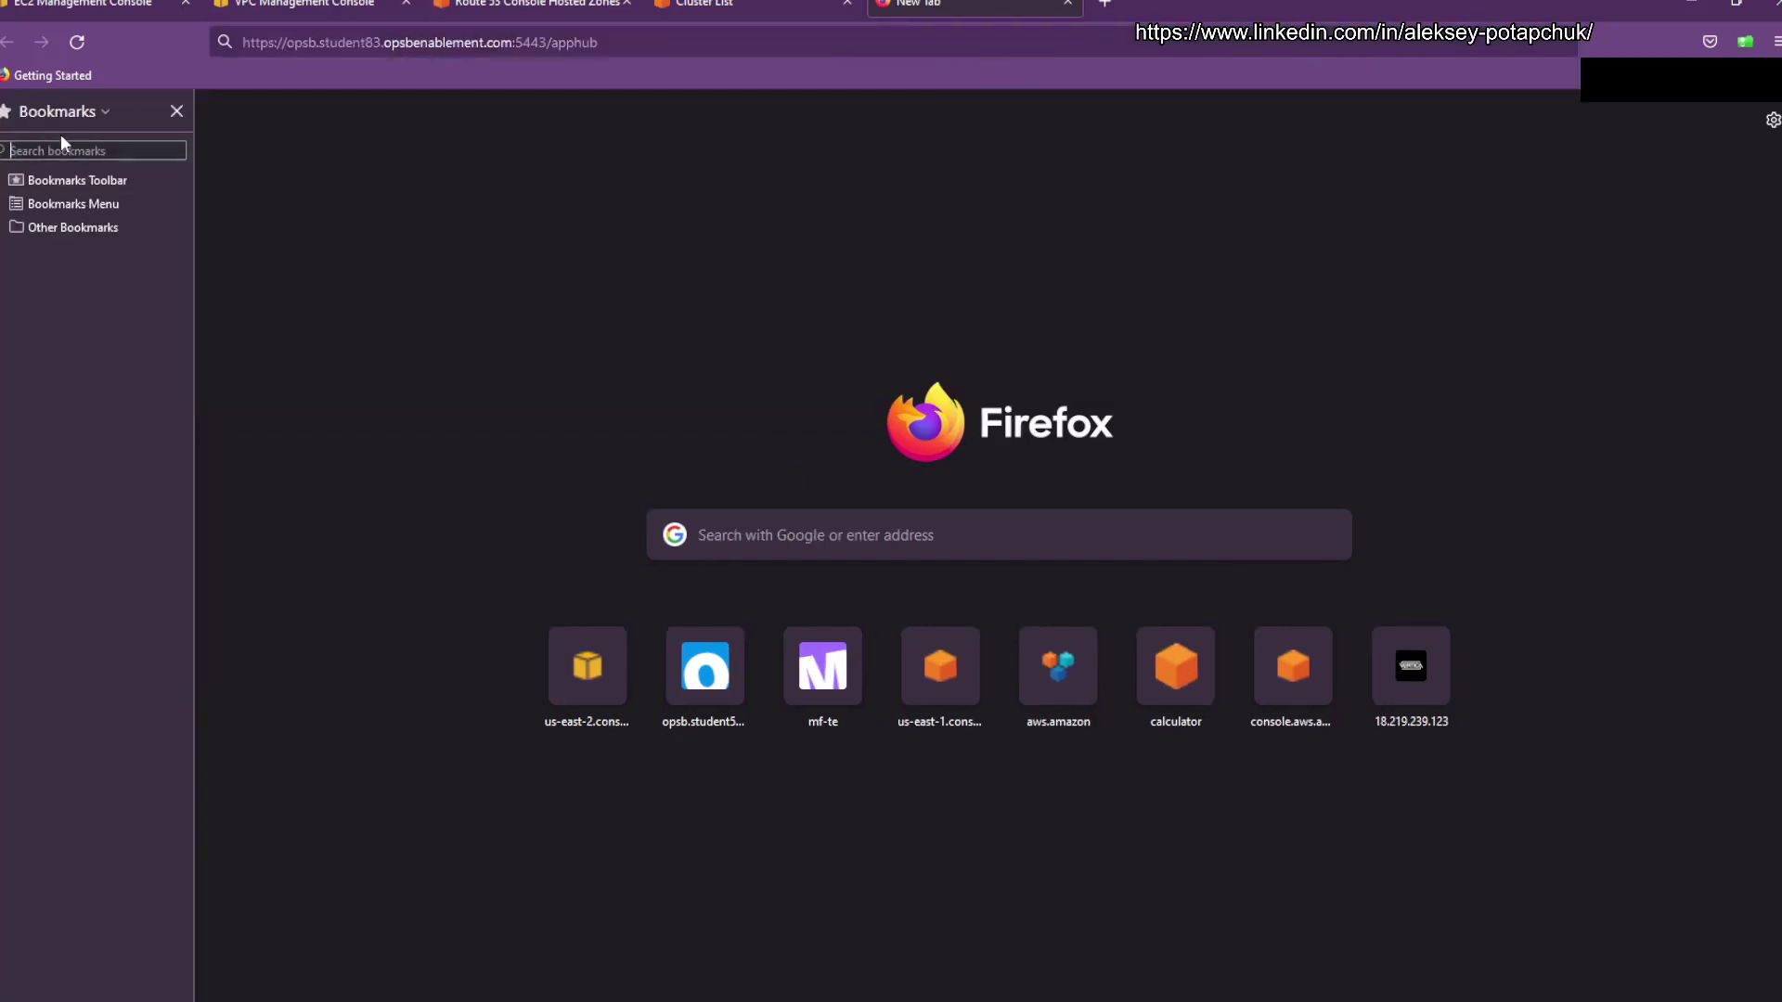
{"action": "left_click", "coordinate": [177, 111]}
{"action": "left_click", "coordinate": [681, 41]}
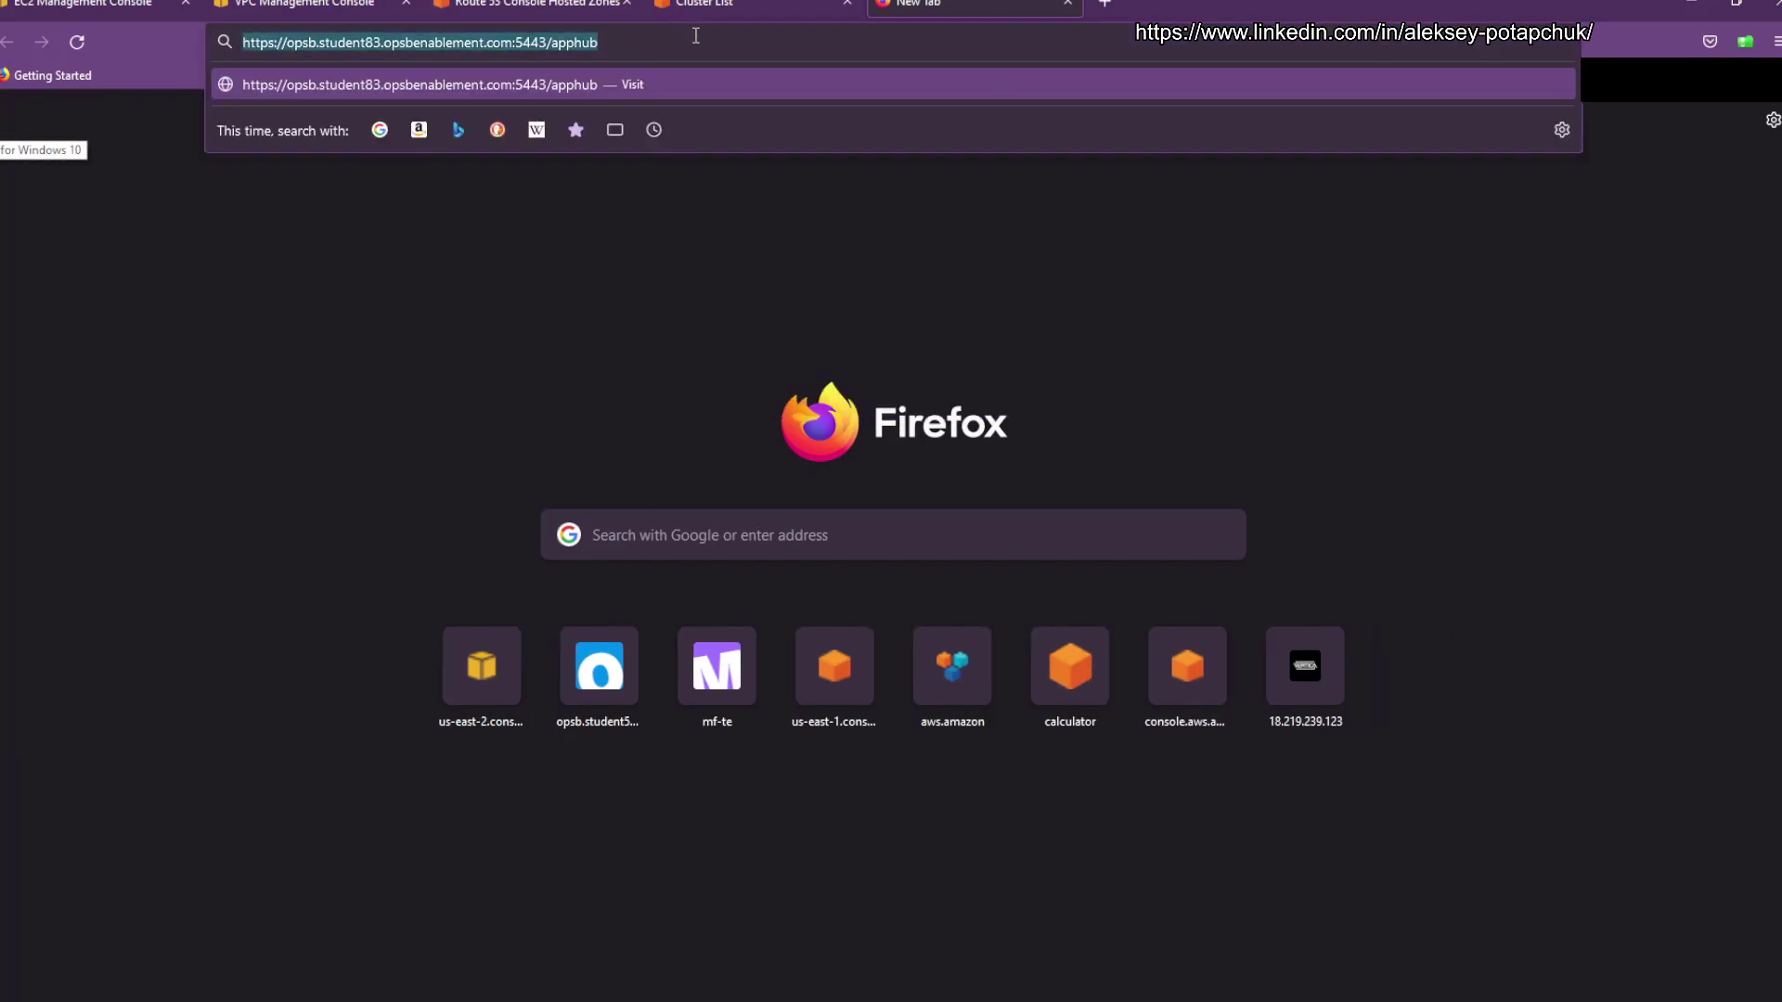
{"action": "key", "text": "Return"}
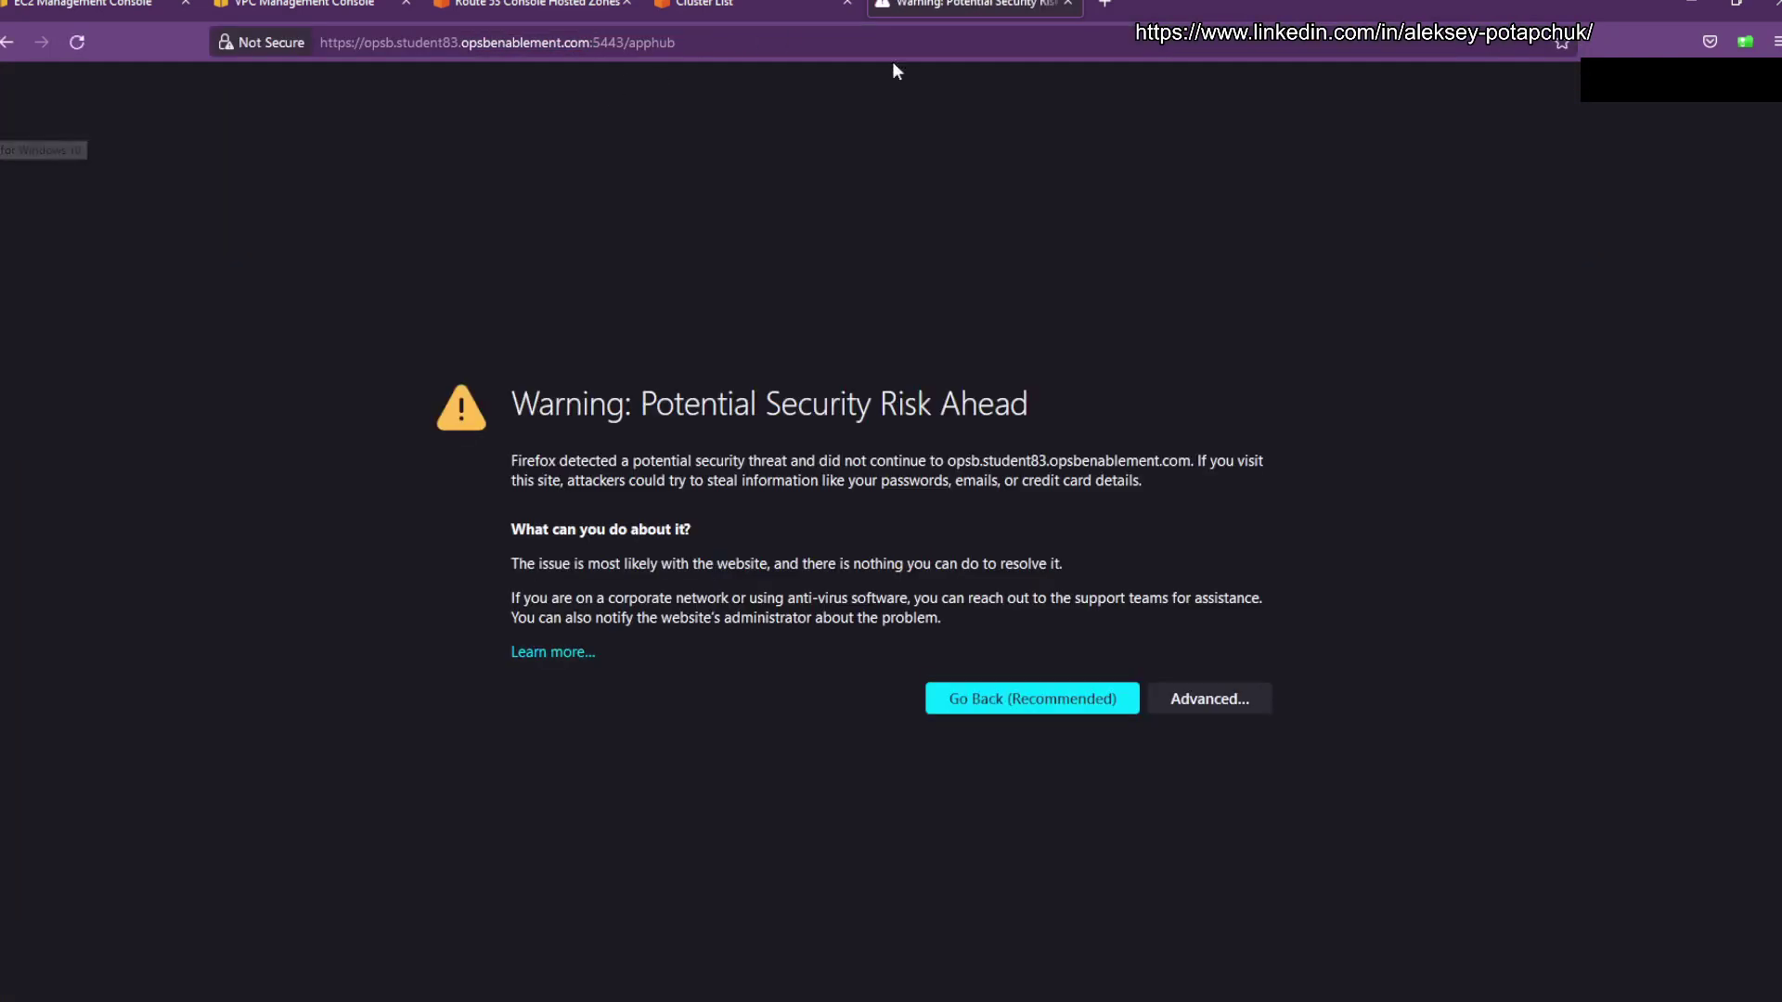
Step: Accept the SEC_ERROR_UNKNOWN_ISSUER certificate risk, then return to the EC2 load balancers tab
{"action": "left_click", "coordinate": [1234, 691]}
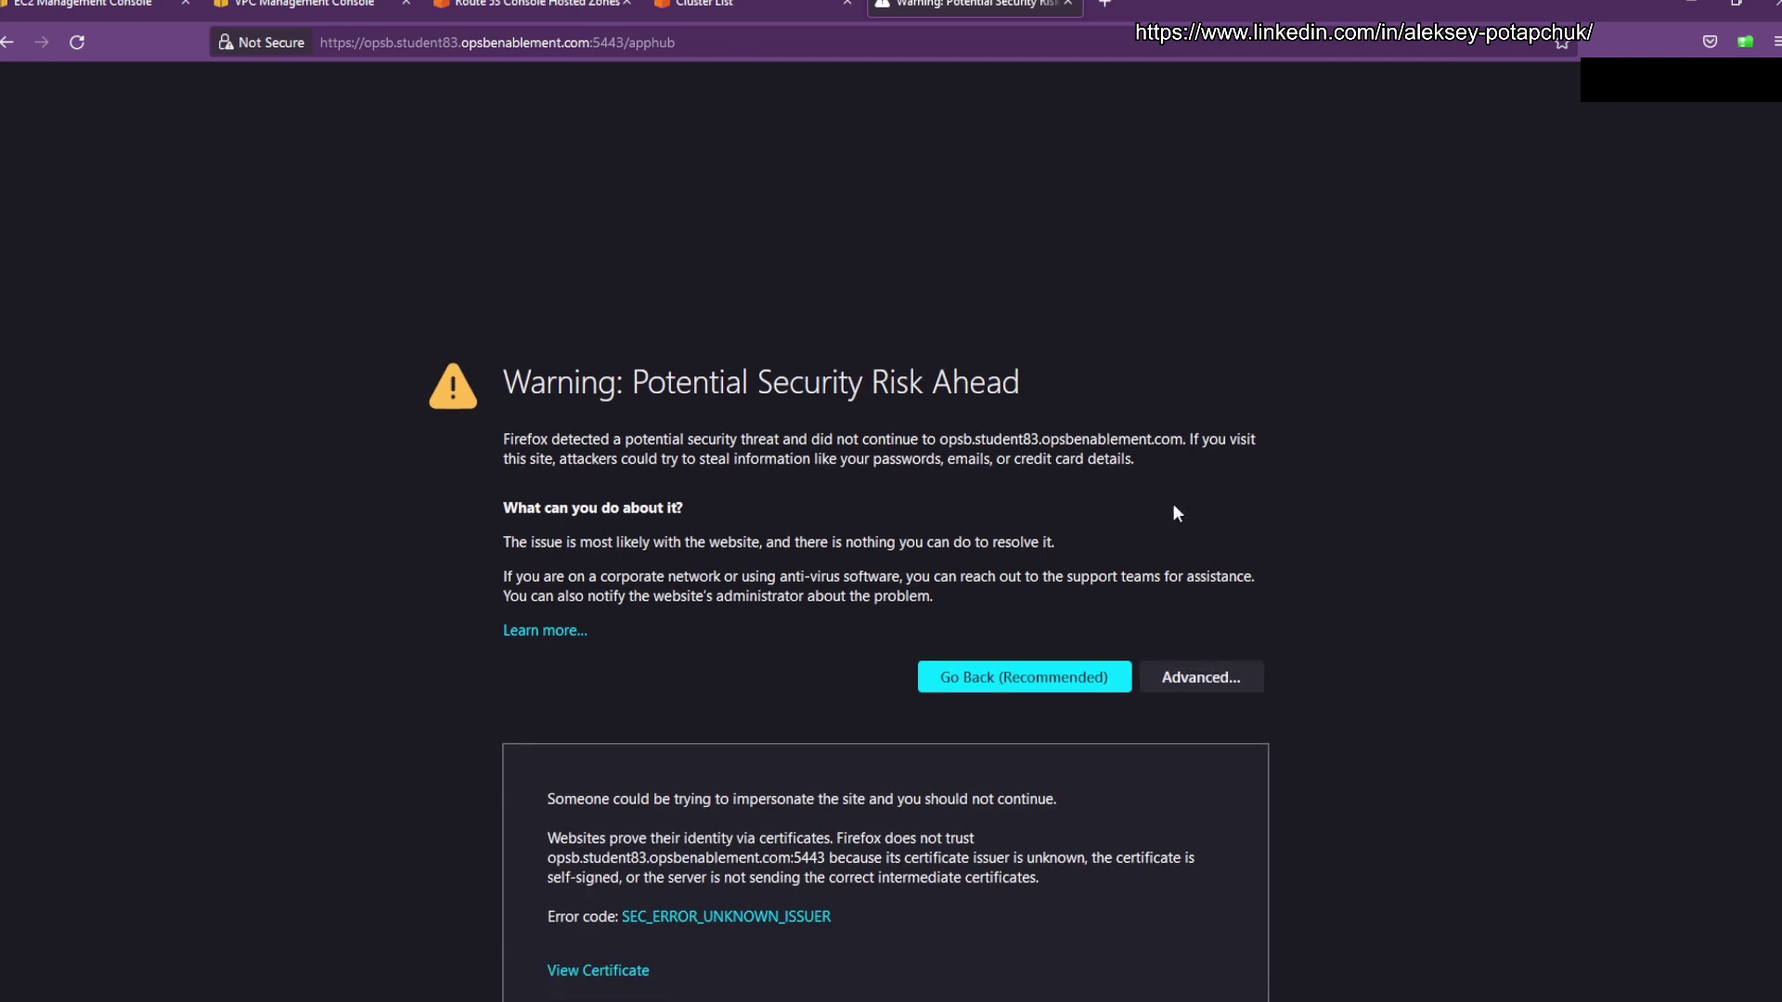
{"action": "left_click", "coordinate": [1138, 965]}
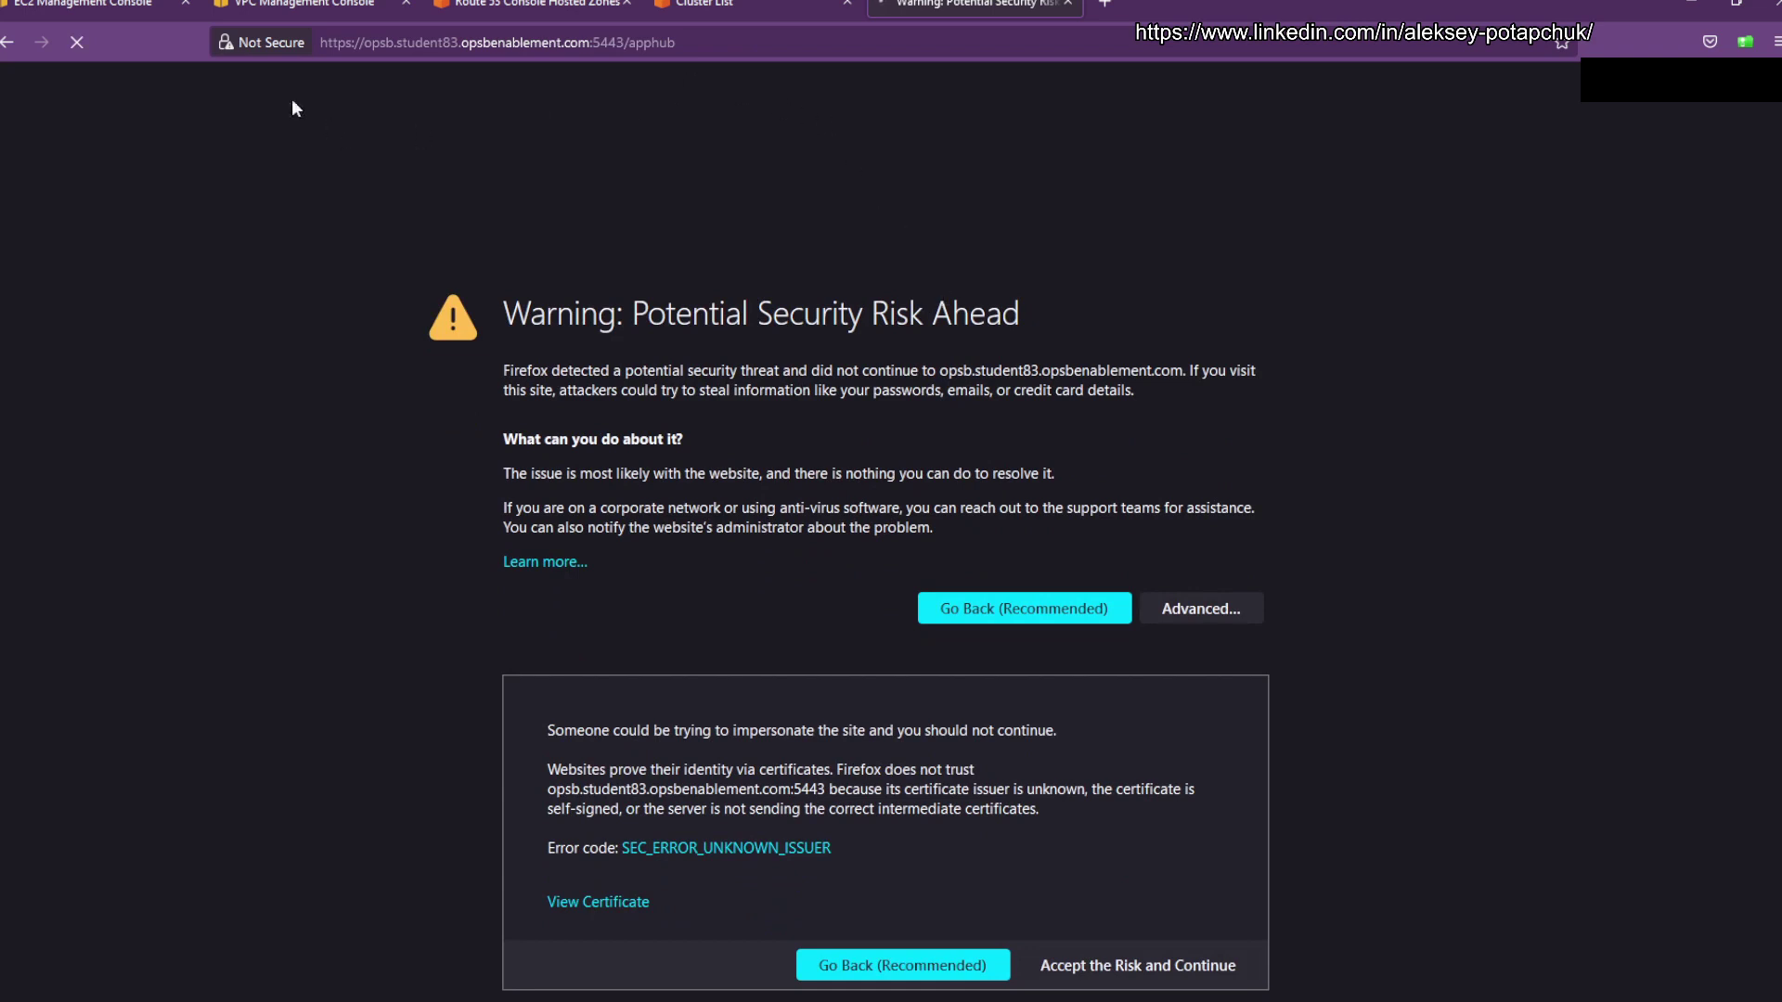
{"action": "left_click", "coordinate": [705, 40]}
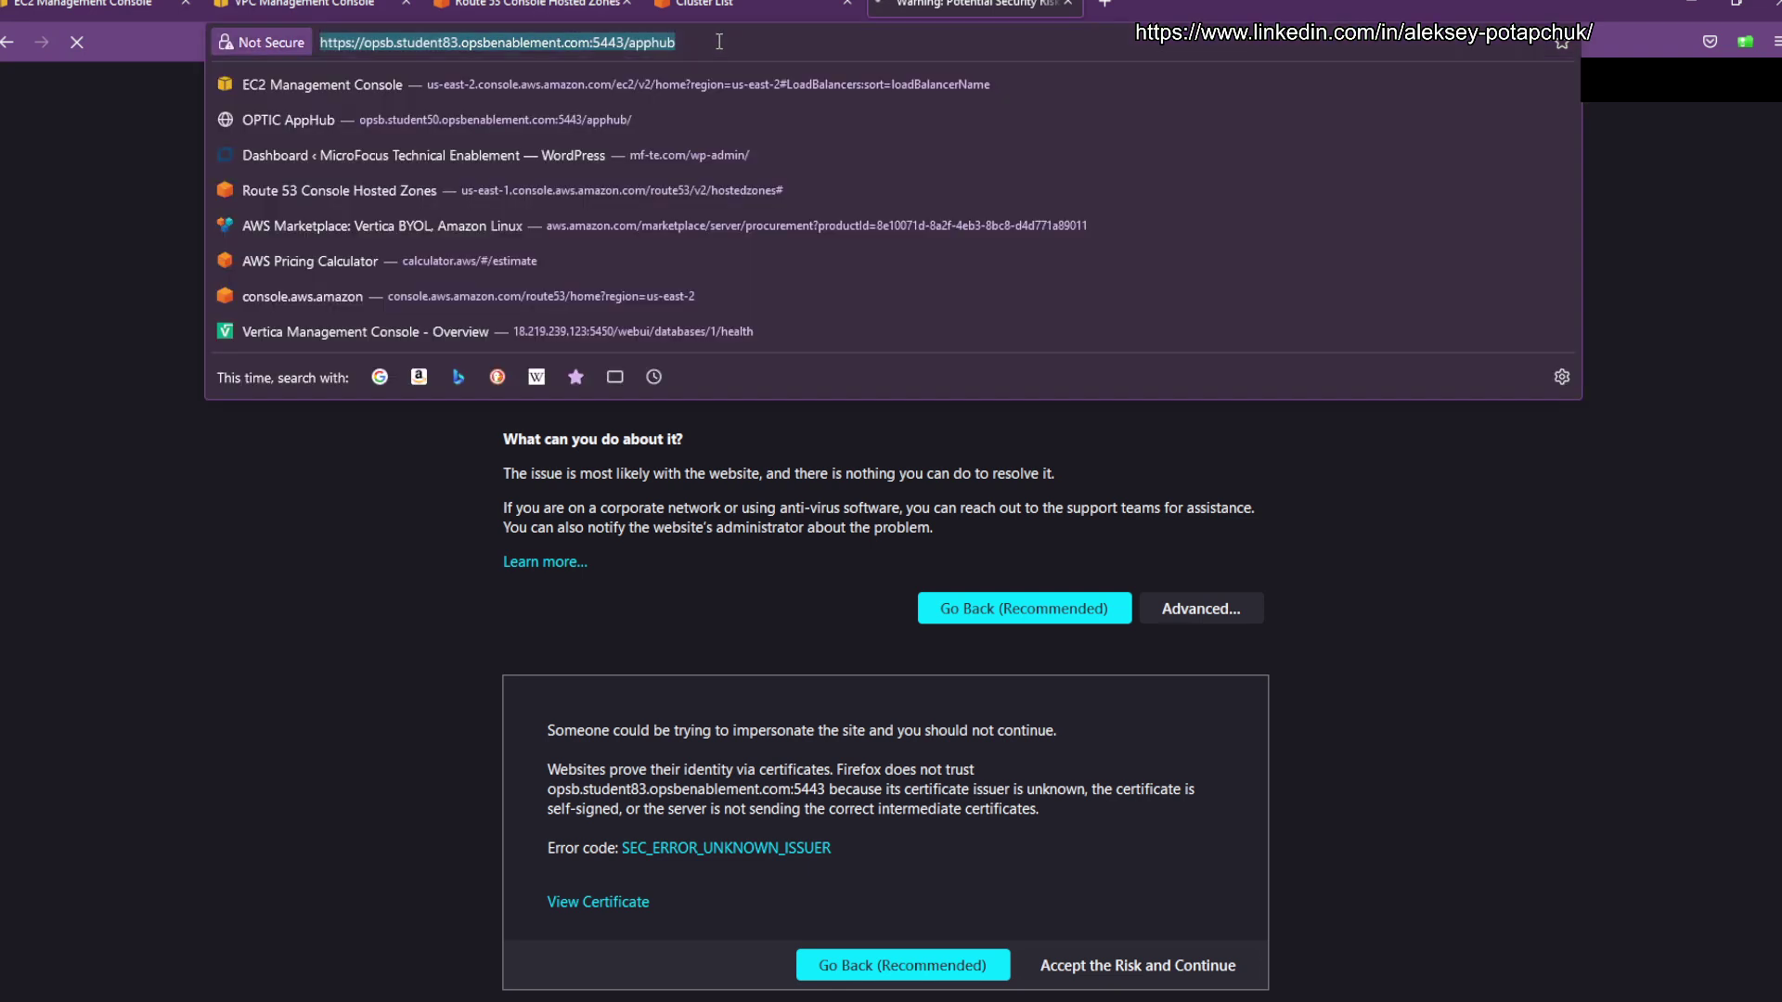
{"action": "left_click", "coordinate": [764, 40]}
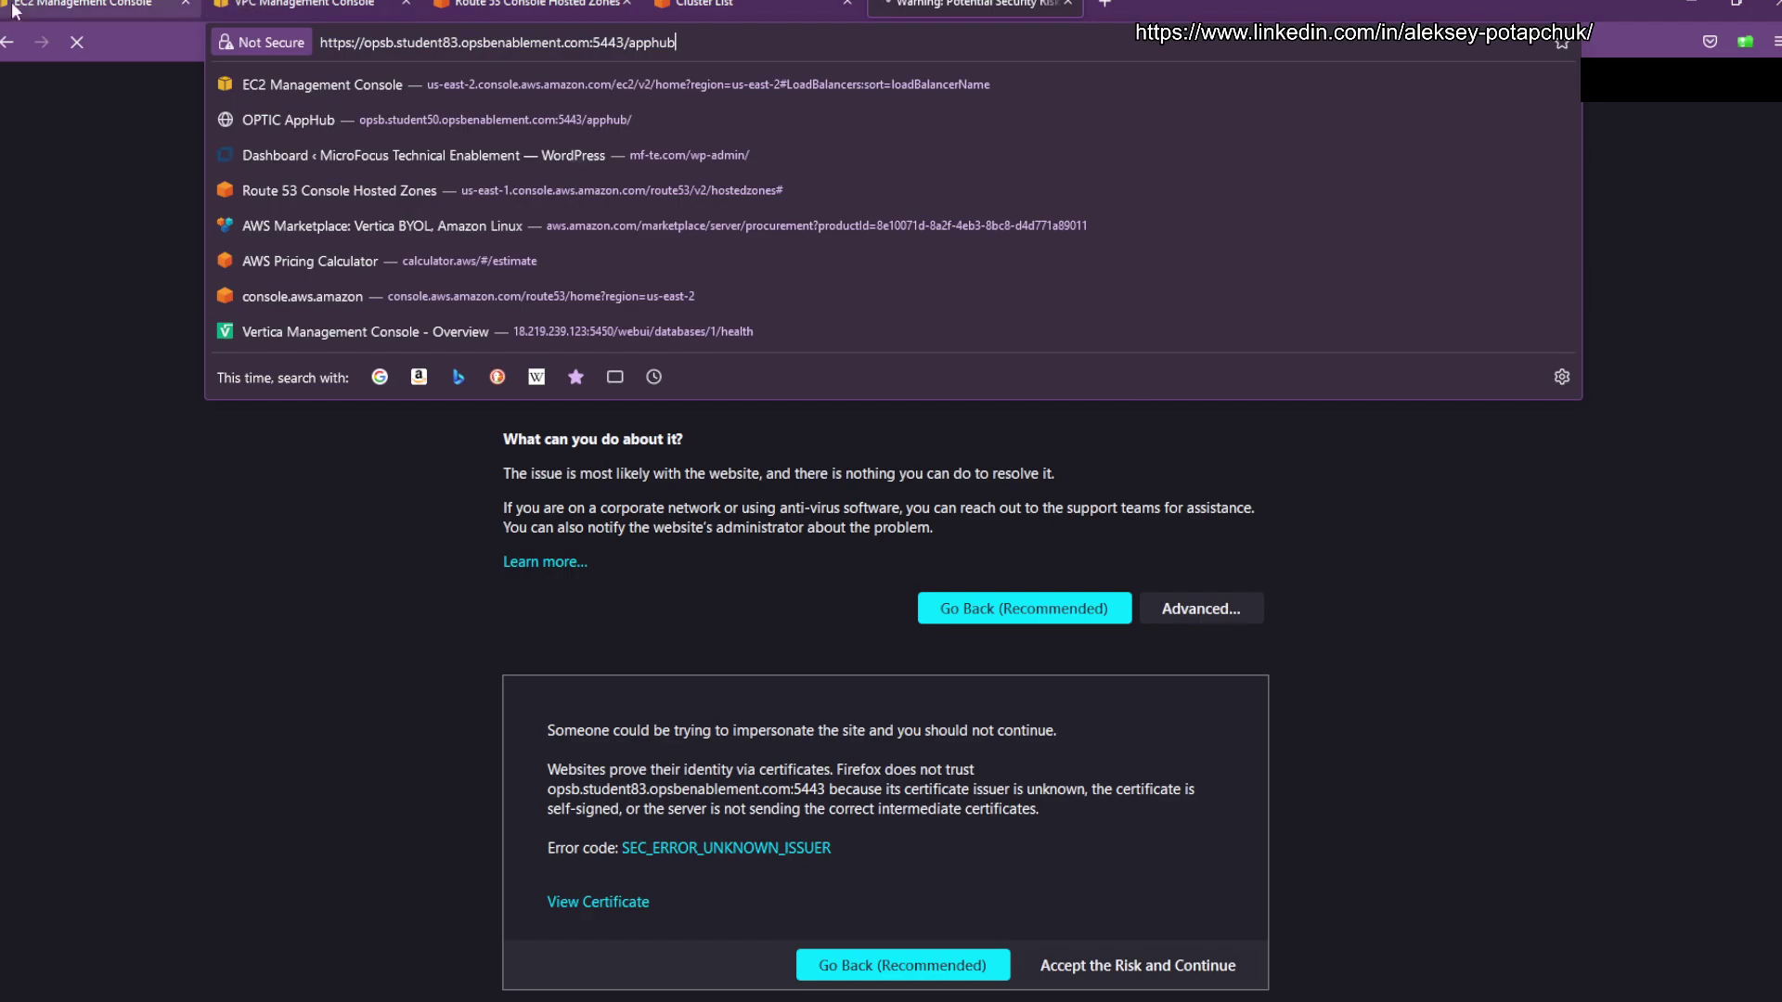
{"action": "left_click", "coordinate": [93, 8]}
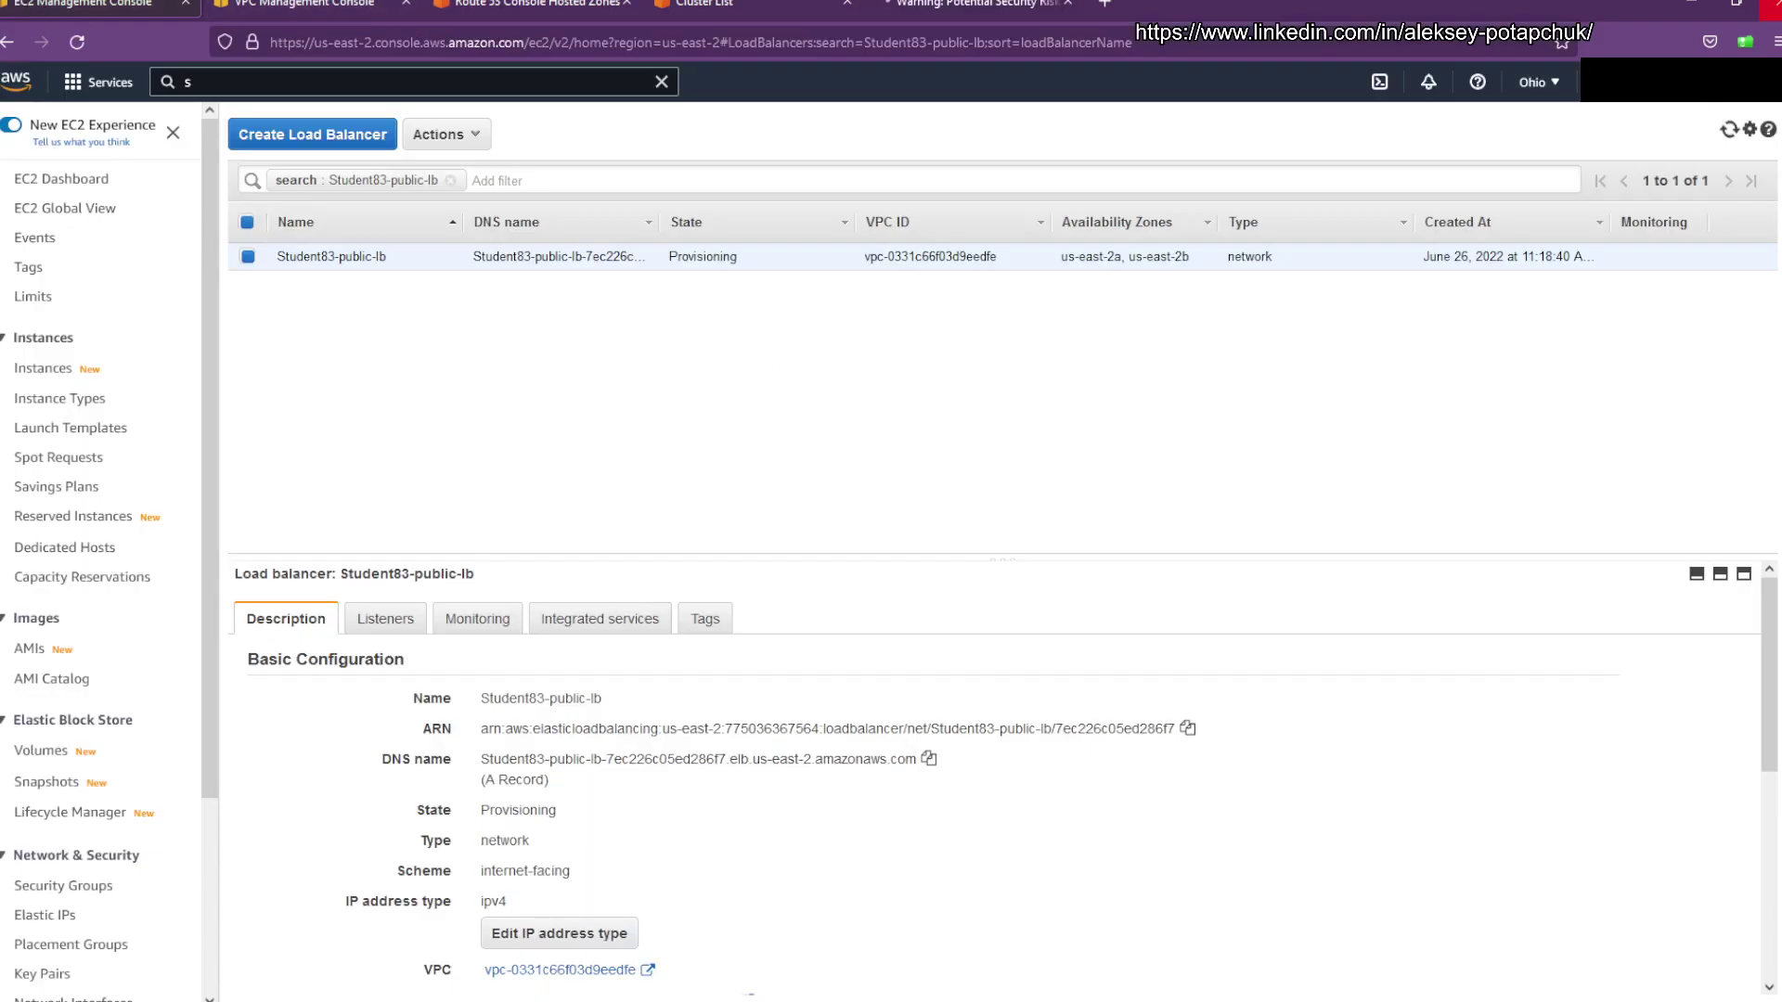
Step: Refresh the Load Balancers list until Student83-public-lb is Active, then go back to the apphub tab
{"action": "left_click", "coordinate": [1728, 129]}
{"action": "left_click", "coordinate": [969, 5]}
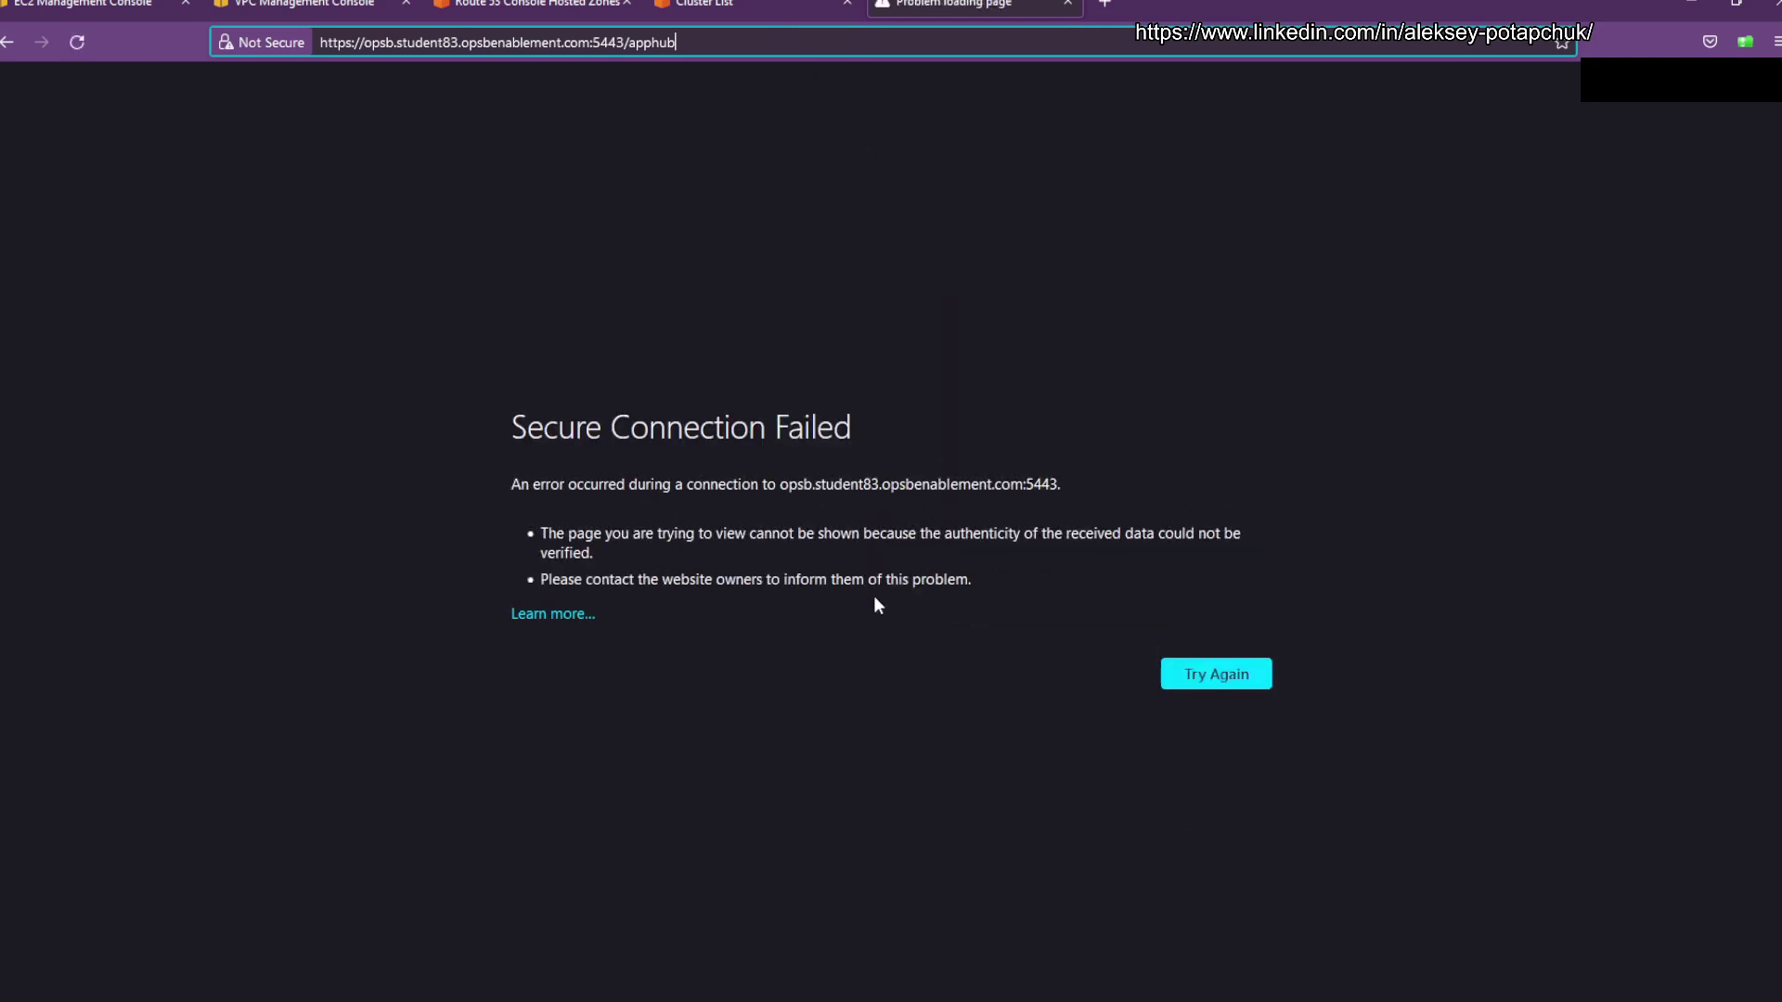
Step: Reload the apphub address to reach the IT Operations Management login page
{"action": "left_click", "coordinate": [800, 37]}
{"action": "key", "text": "Return"}
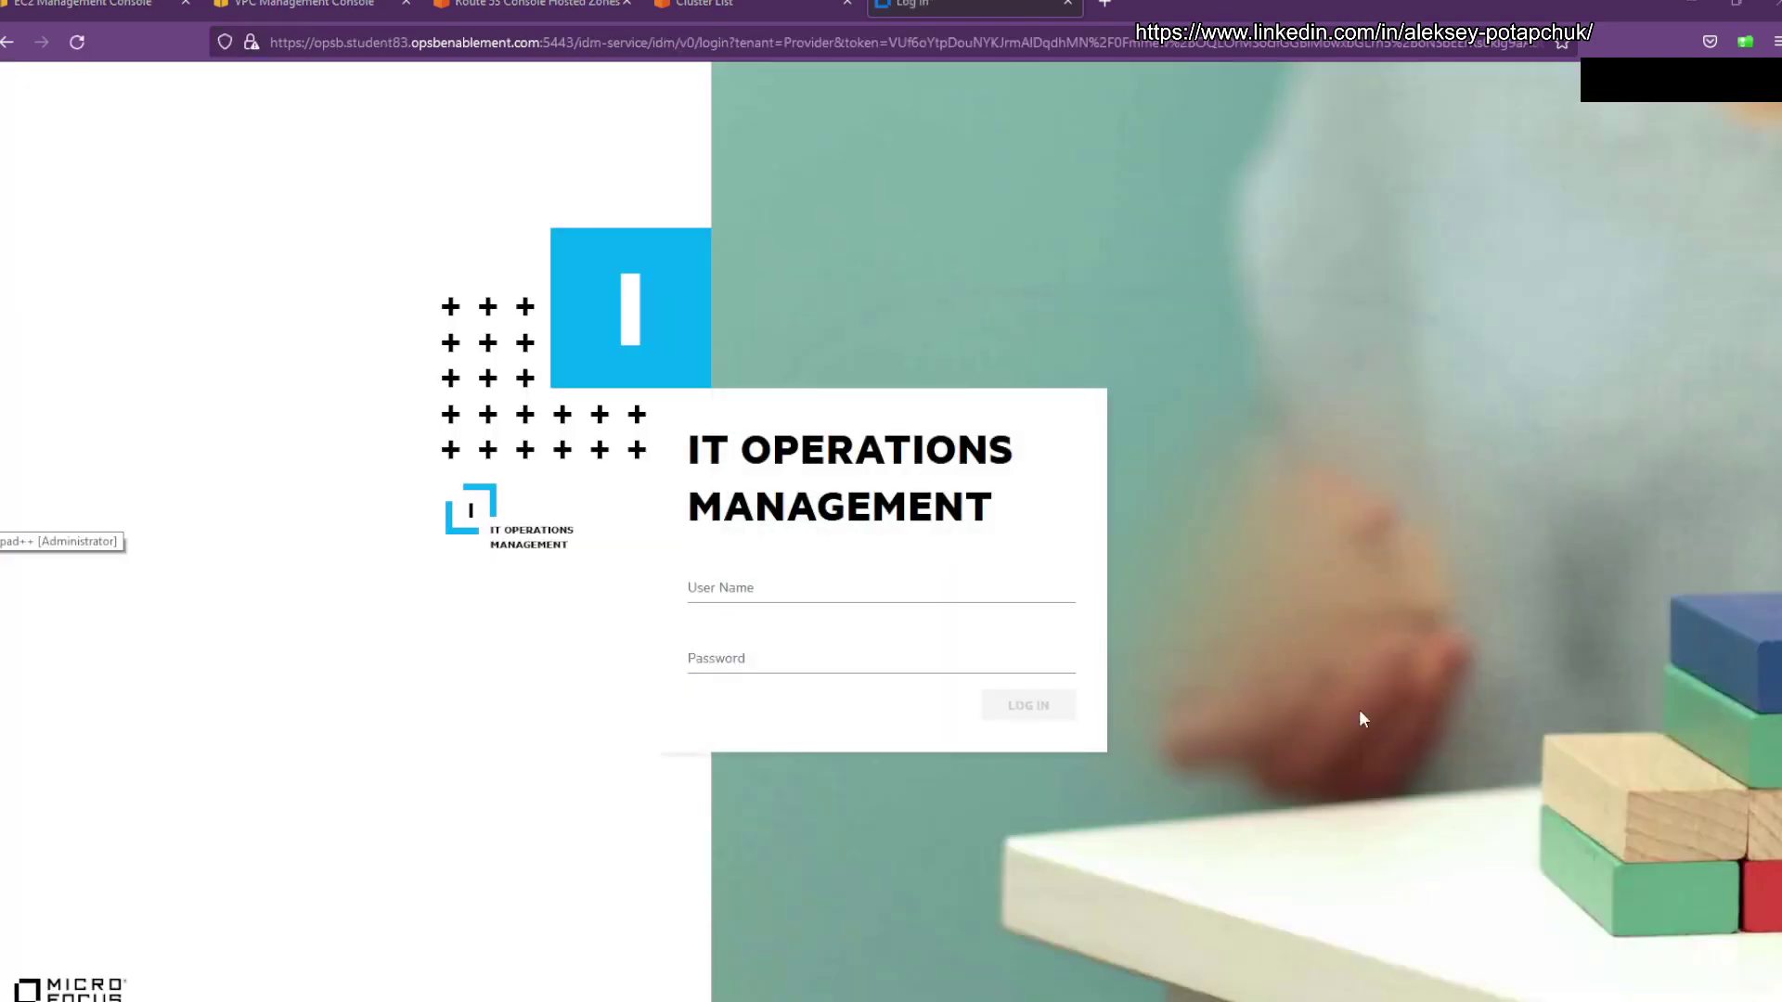
Step: Log in with user name 'admin' and the administrator password, declining Firefox's save-login offer
{"action": "left_click", "coordinate": [850, 580]}
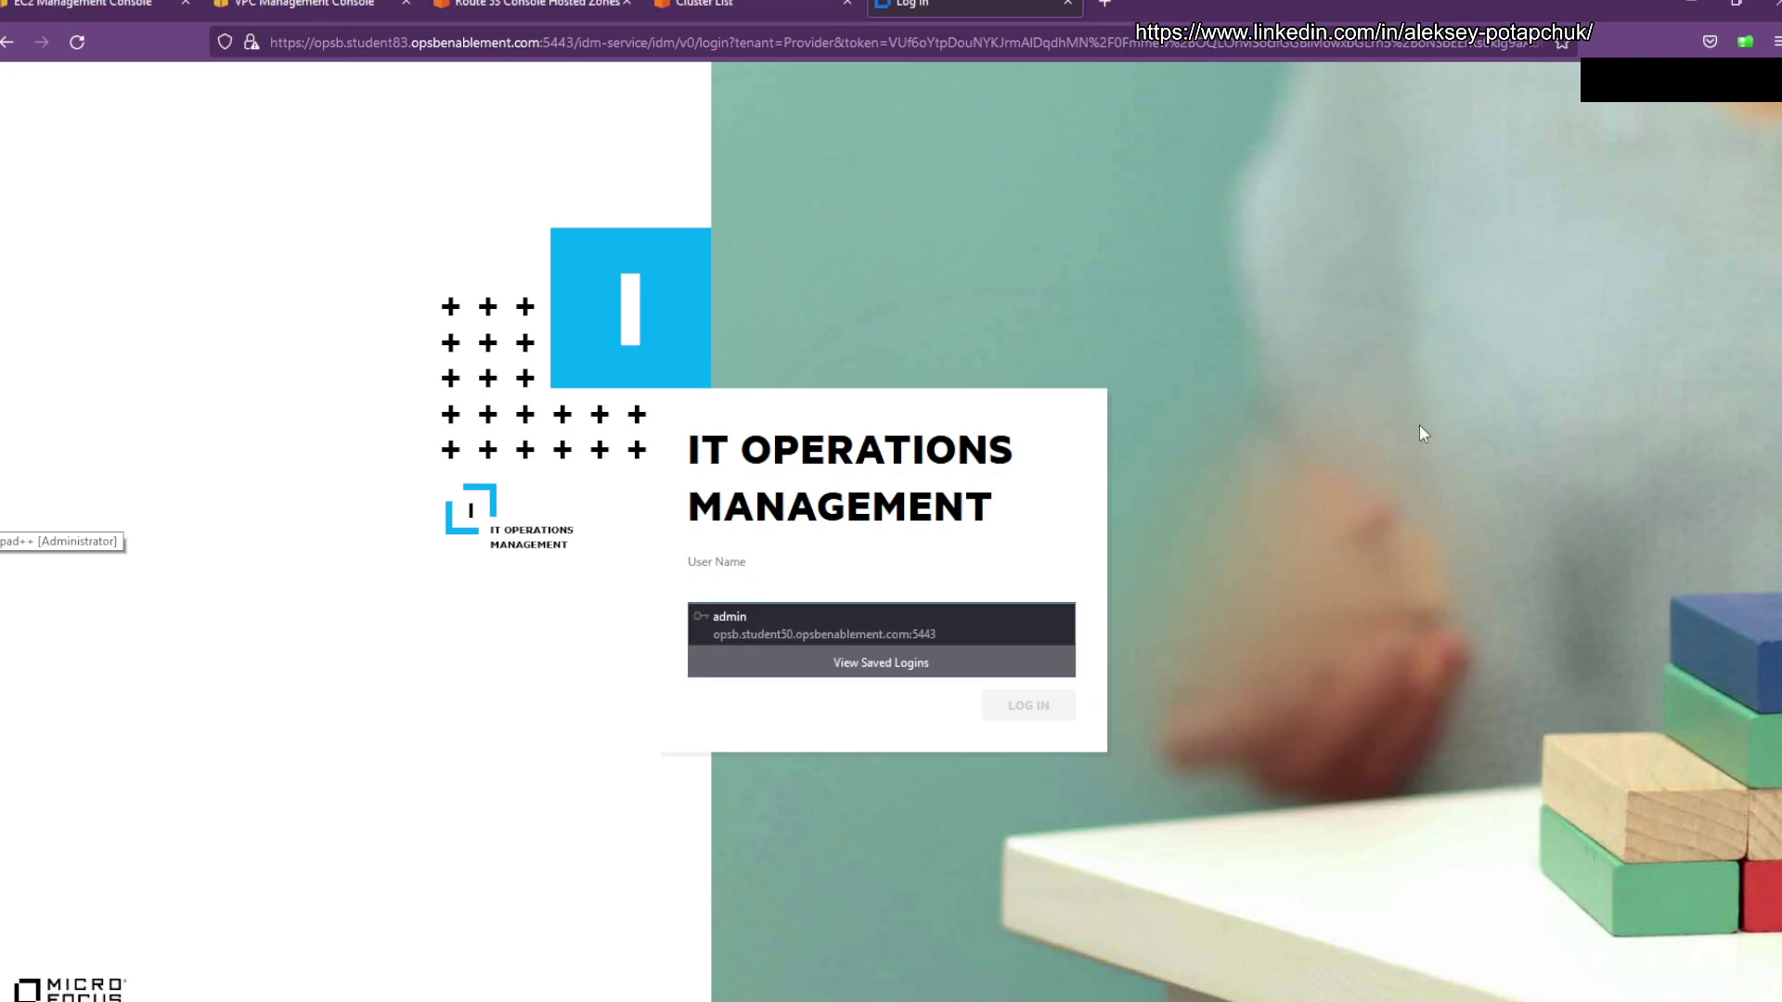
{"action": "type", "text": "admin"}
{"action": "key", "text": "Tab"}
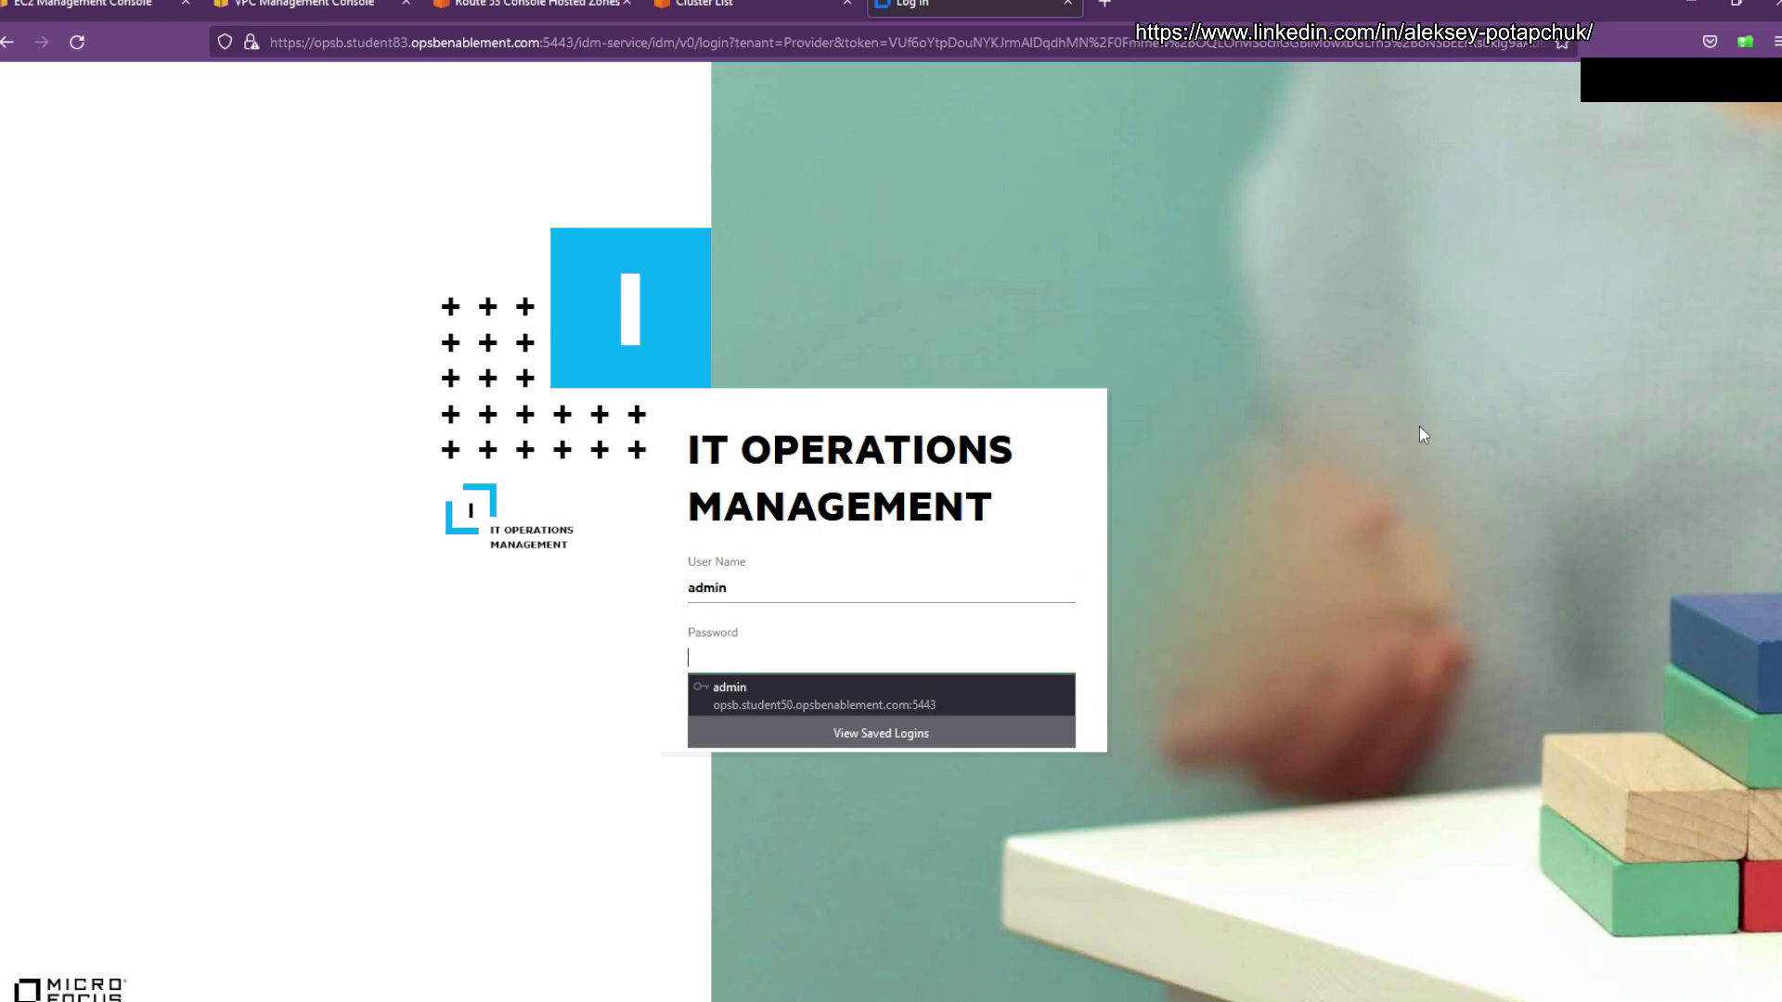
{"action": "type", "text": "adm"}
{"action": "key", "text": "BackSpace"}
{"action": "key", "text": "BackSpace"}
{"action": "key", "text": "BackSpace"}
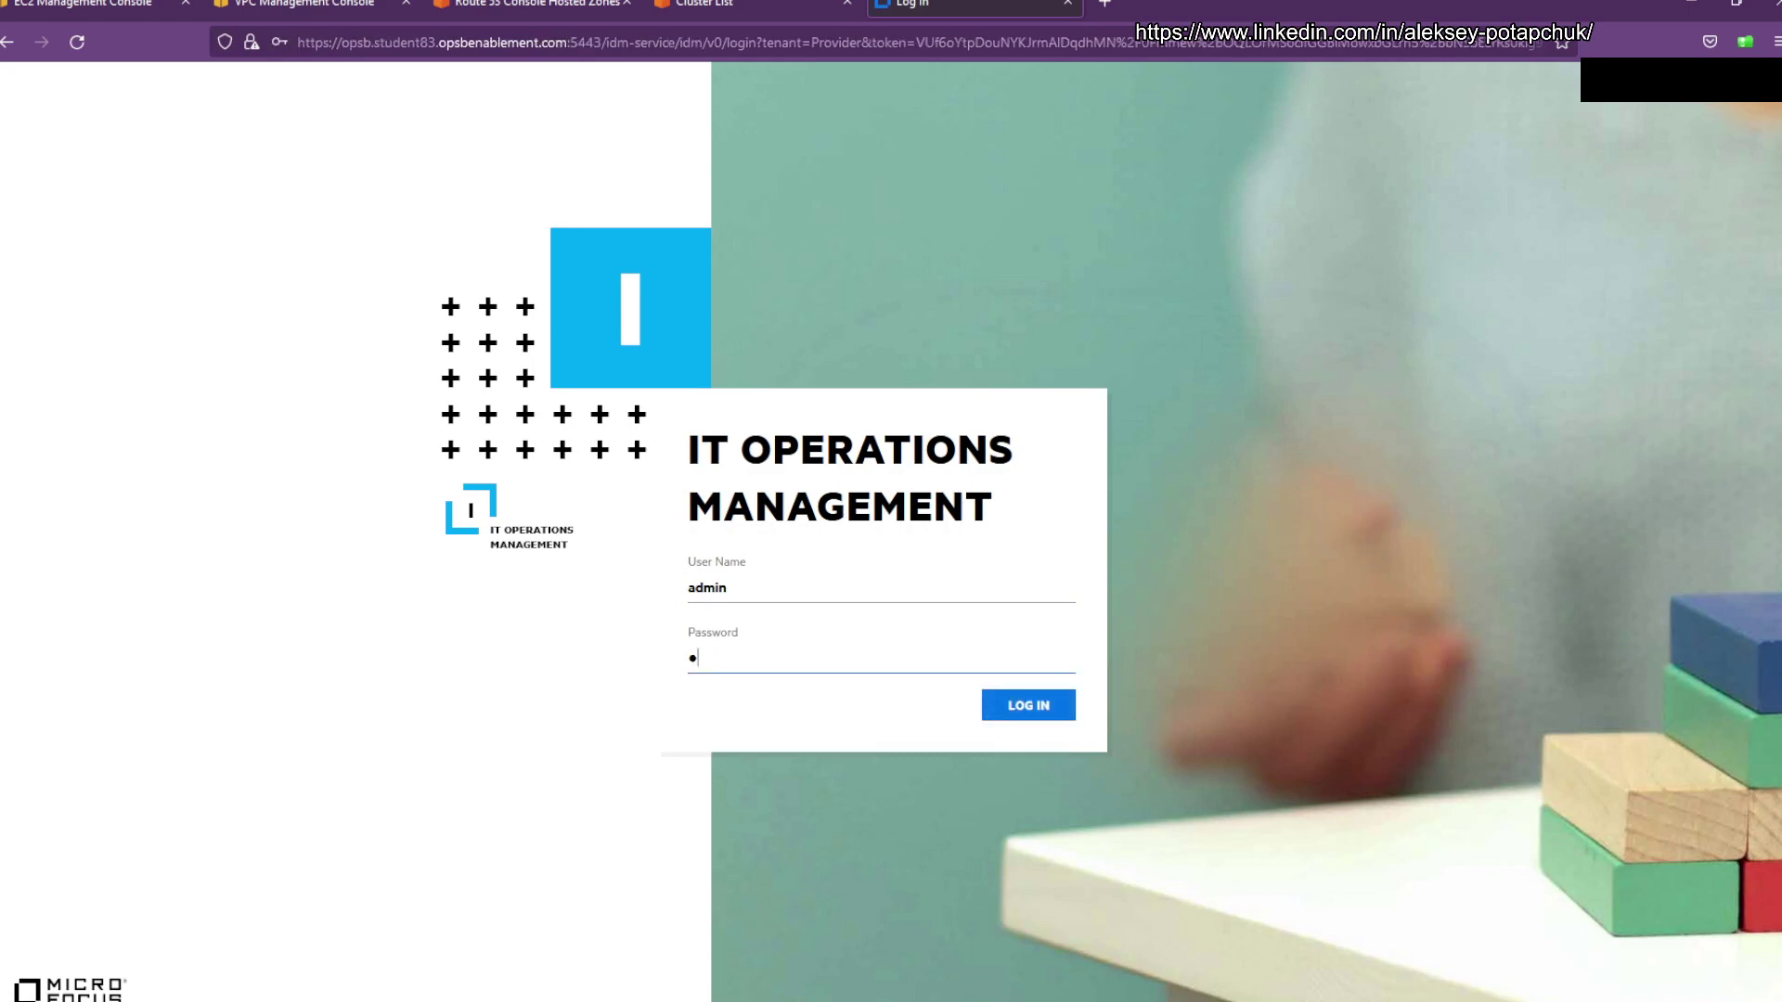
{"action": "type", "text": "••••••••••"}
{"action": "key", "text": "Return"}
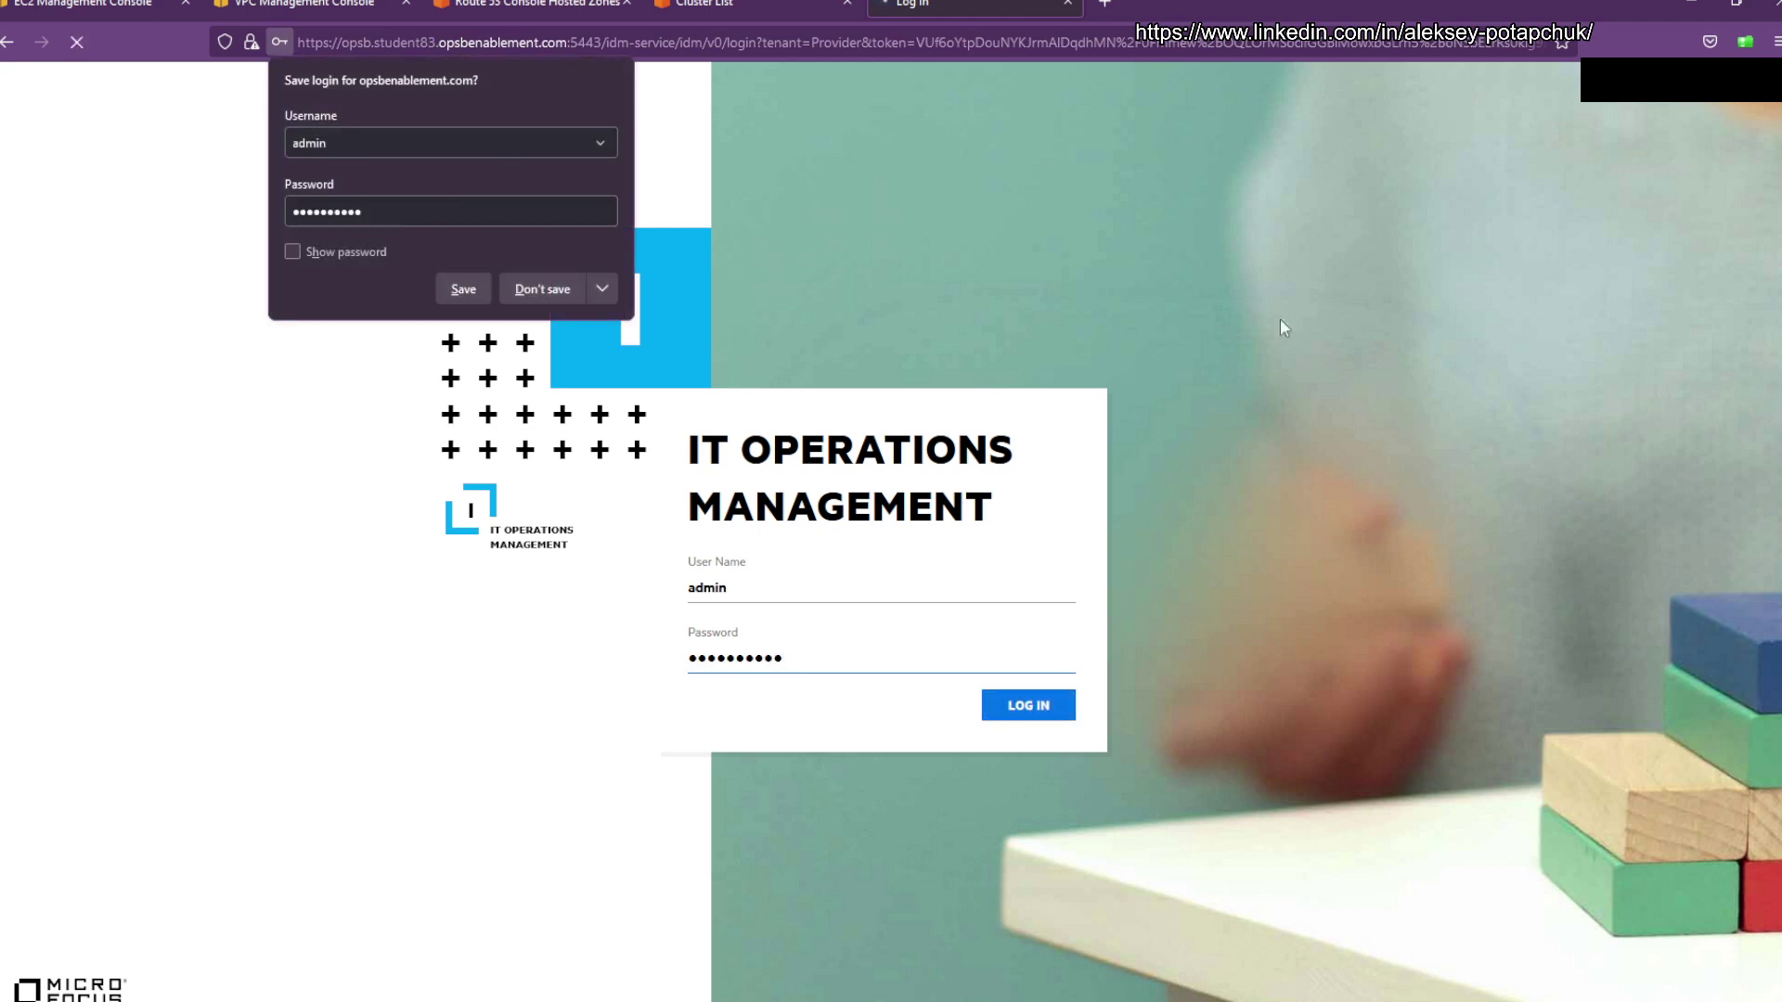
{"action": "left_click", "coordinate": [540, 289]}
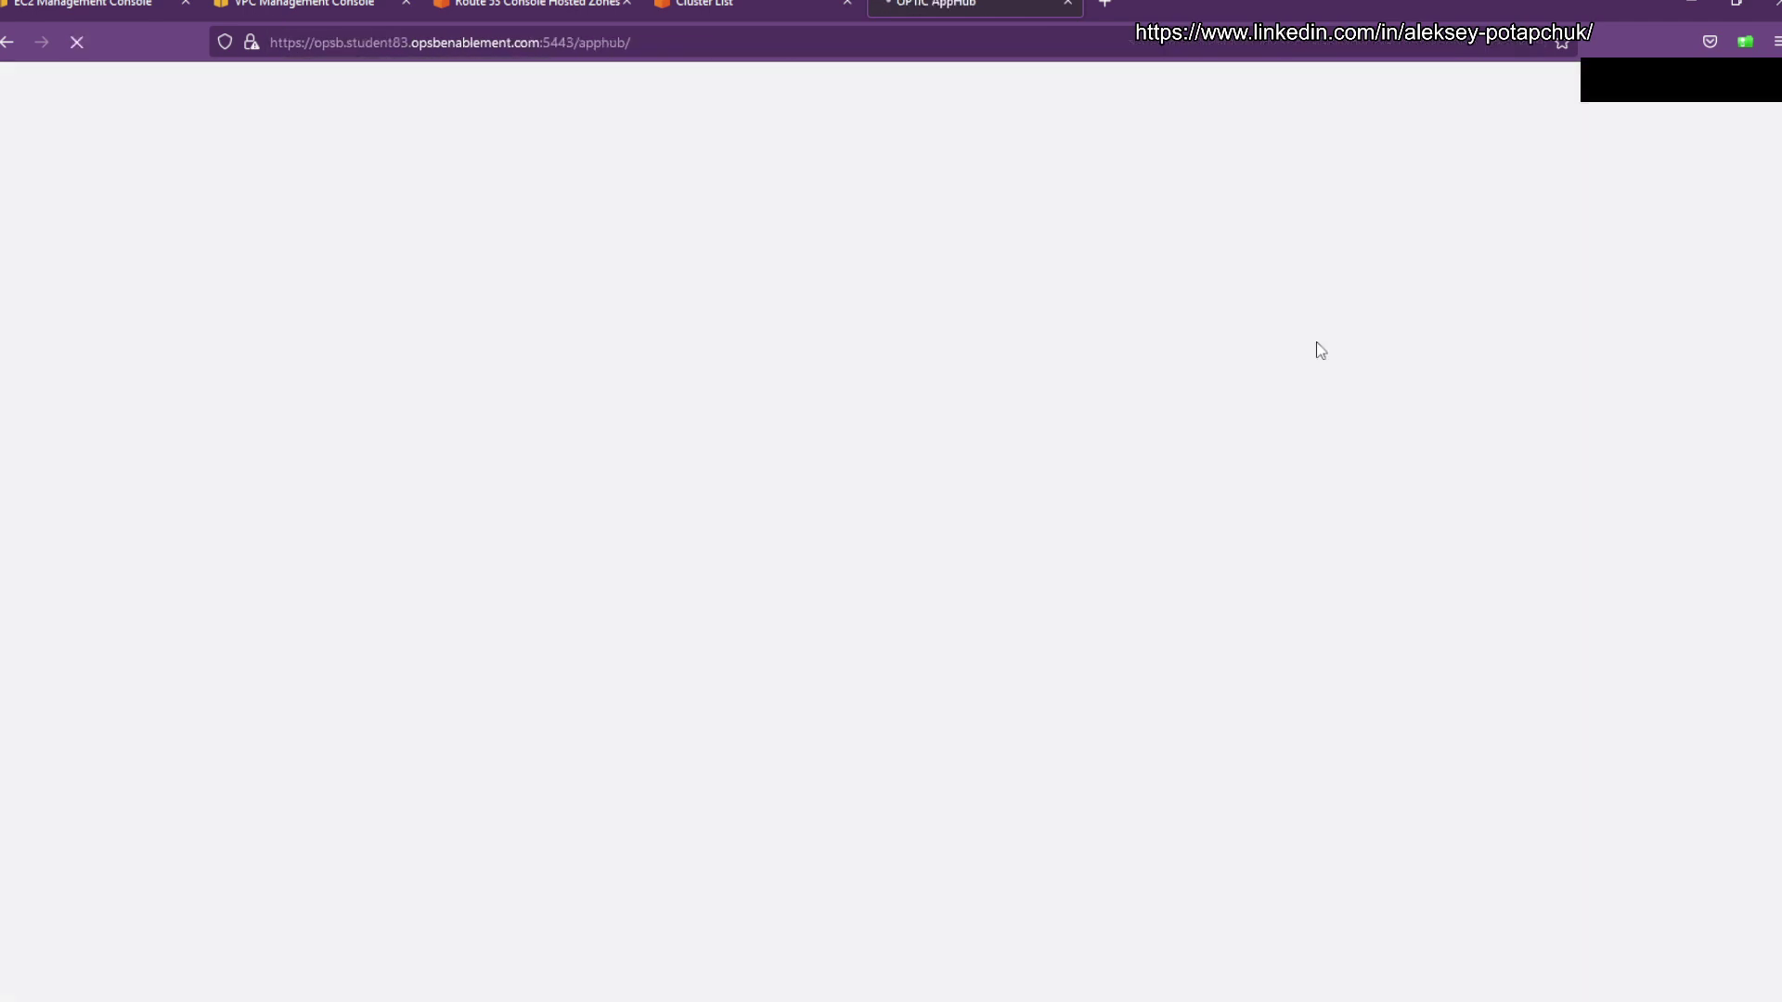